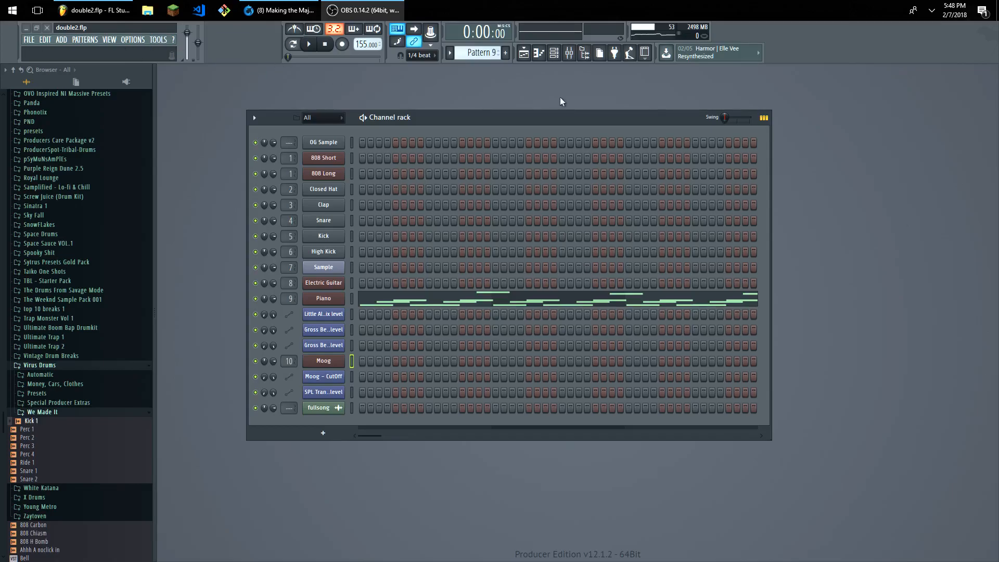
Step: Open the playlist and switch to the Select tool
left_click(534, 55)
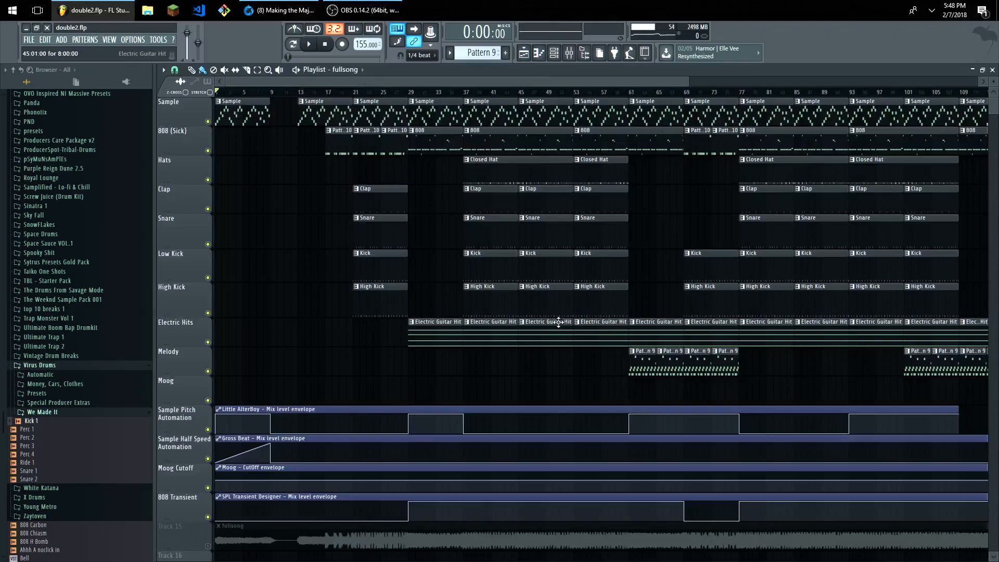
scroll(413, 302, "down", 3)
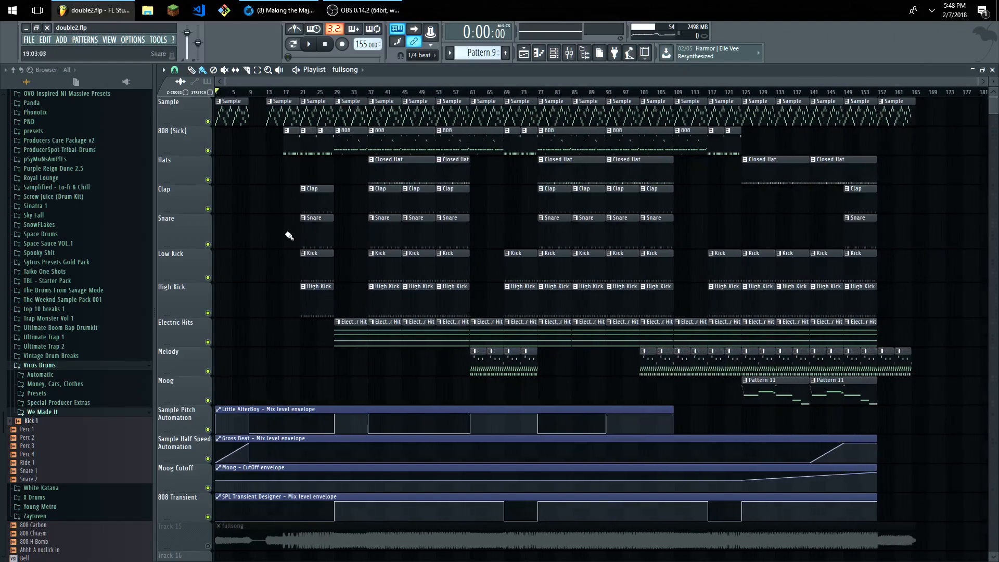
left_click(257, 70)
scroll(284, 115, "up", 5)
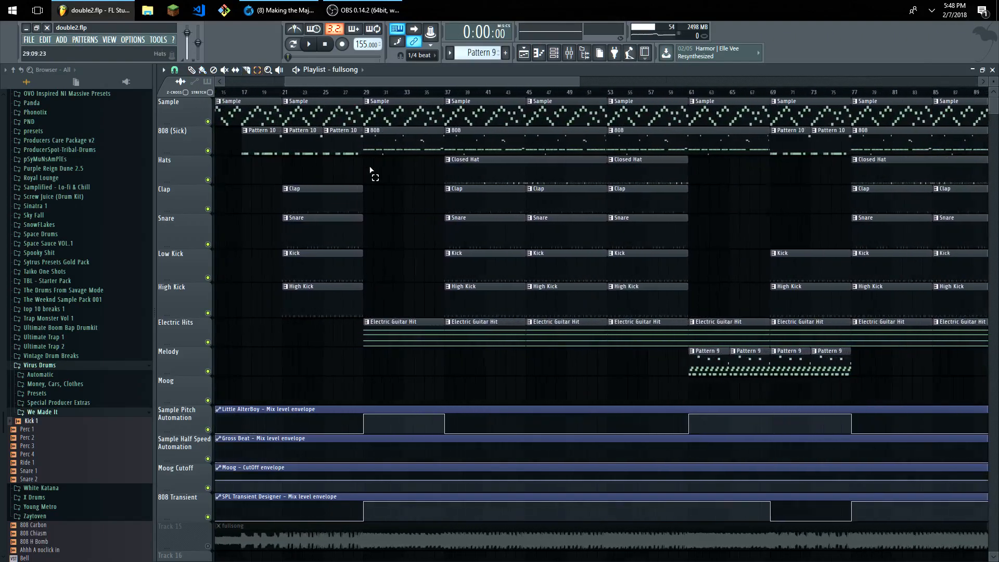
Step: Select the song section from bar 37 to bar 45 in the playlist and play it back
left_click_drag(451, 93, 524, 93)
left_click(525, 94)
left_click(174, 69)
left_click(193, 229)
left_click_drag(451, 99, 521, 107)
left_click(451, 91)
left_click_drag(451, 91, 536, 95)
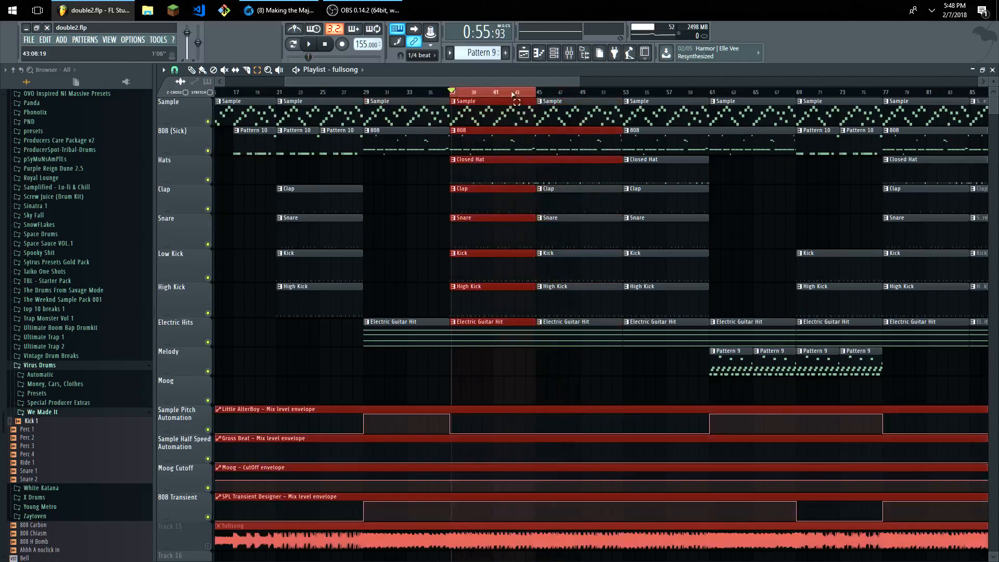
left_click(311, 44)
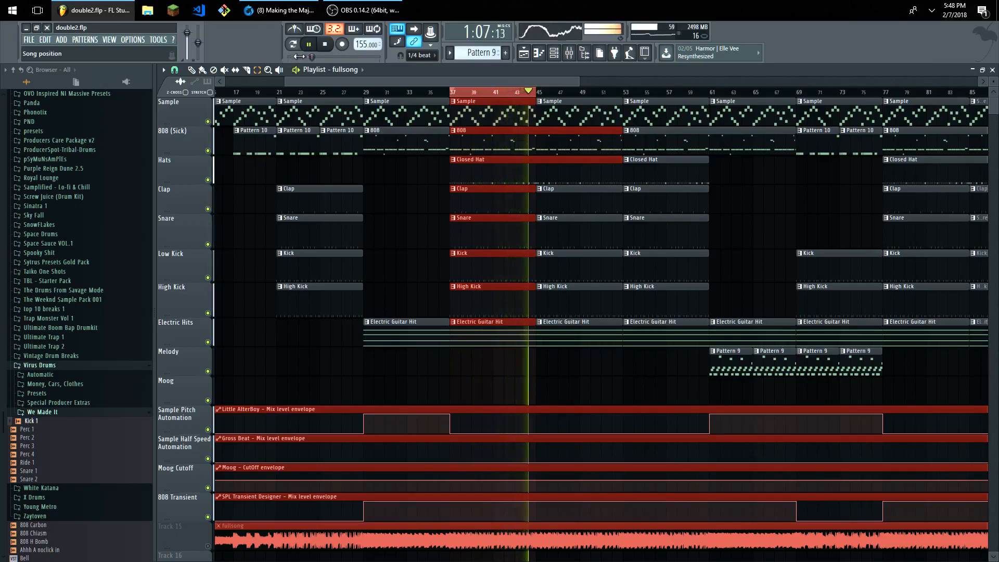
left_click(327, 46)
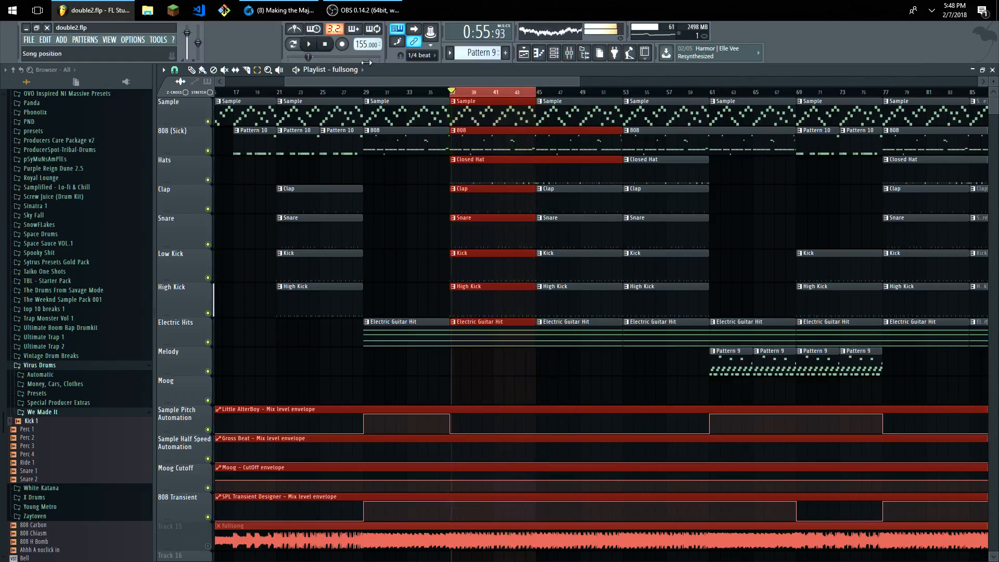
Step: Clear the bar selection, and close the playlist after reviewing the full arrangement
left_click(461, 94)
left_click(325, 44)
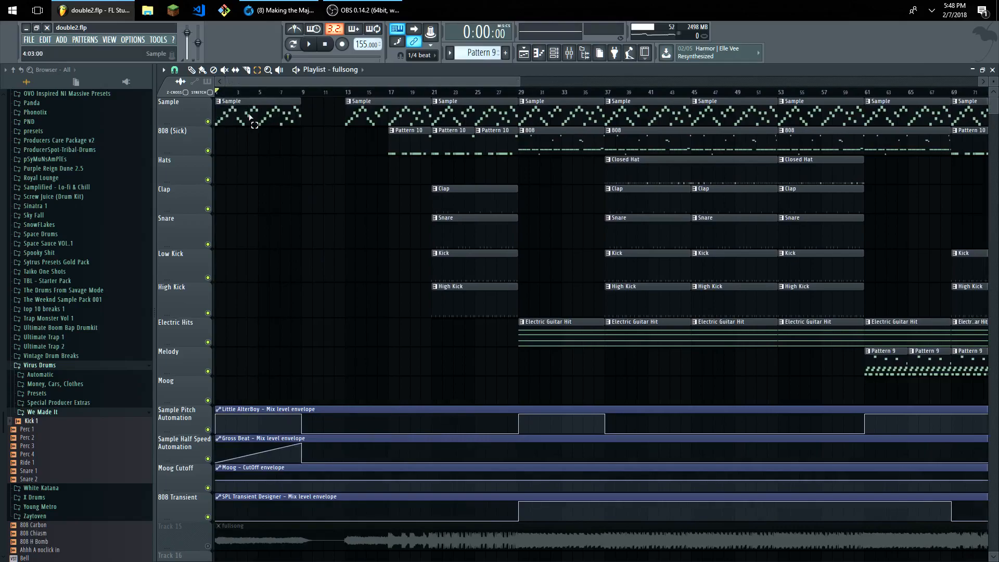
scroll(448, 239, "down", 4)
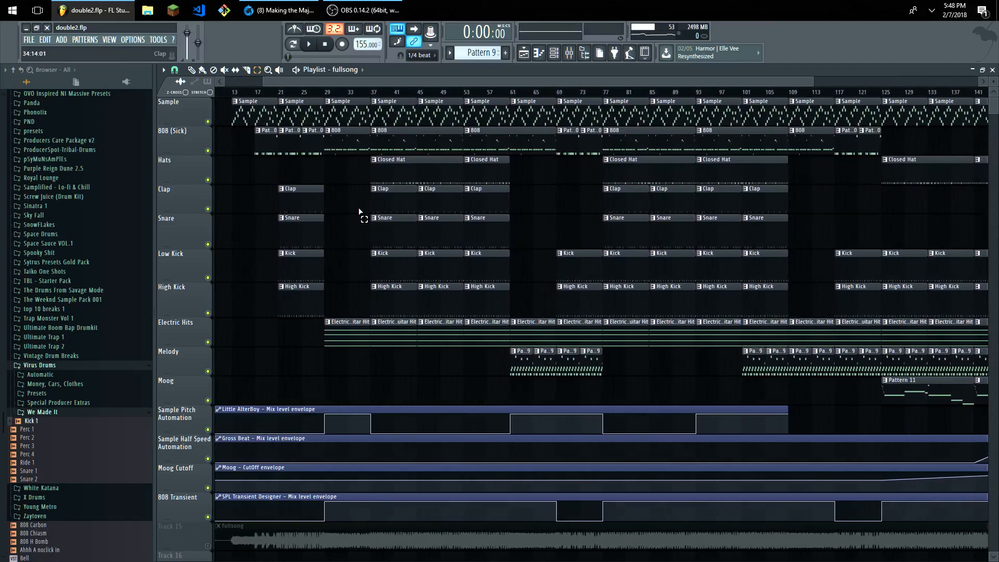
scroll(362, 212, "down", 2)
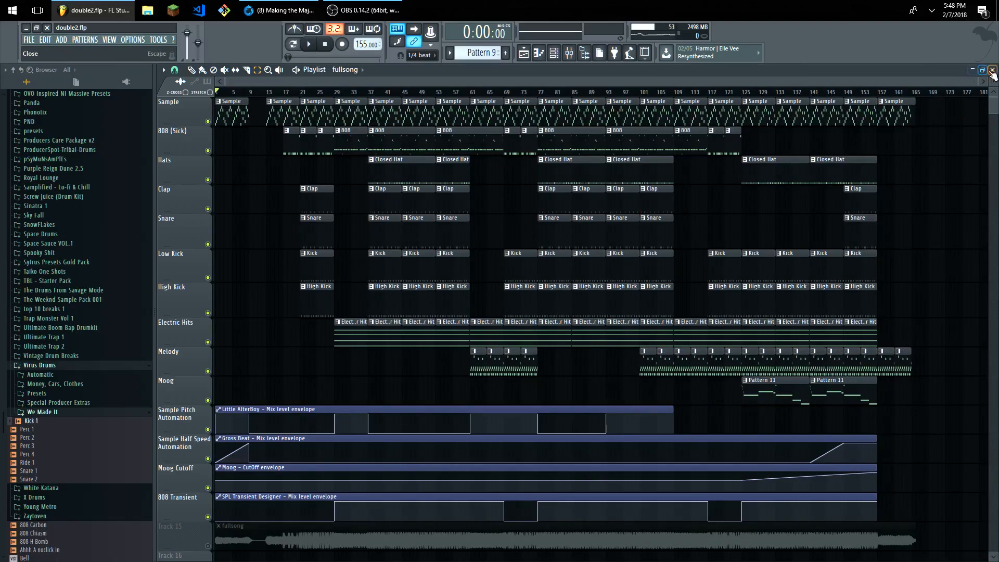
left_click(992, 71)
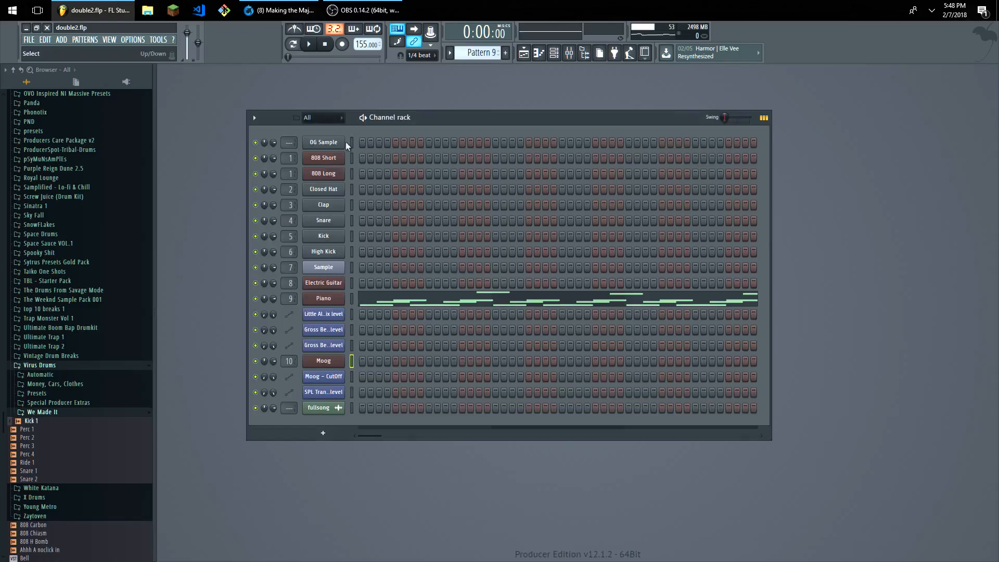
Step: Reopen the playlist for another look at the arrangement and close it again
left_click(109, 40)
left_click(114, 56)
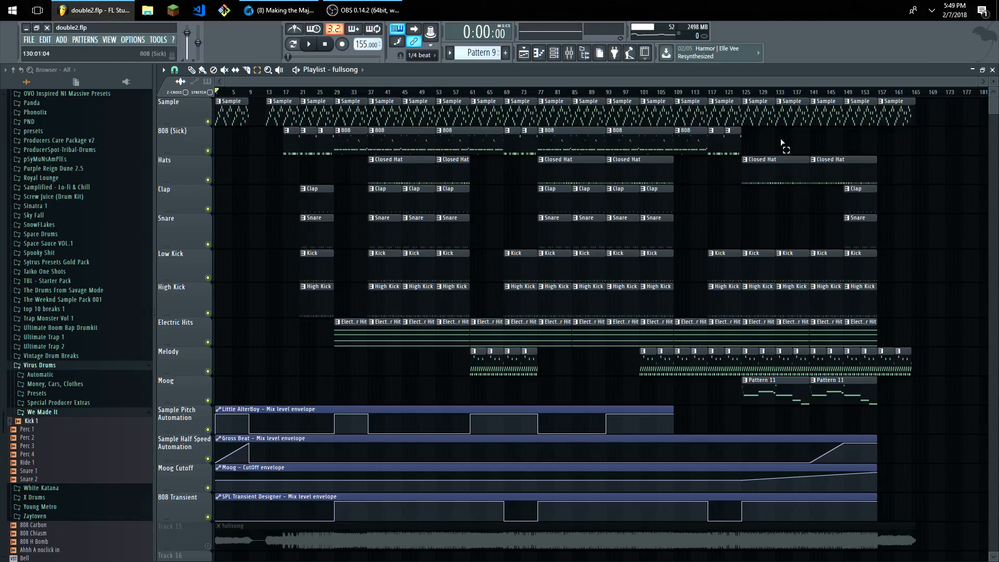
key("F5")
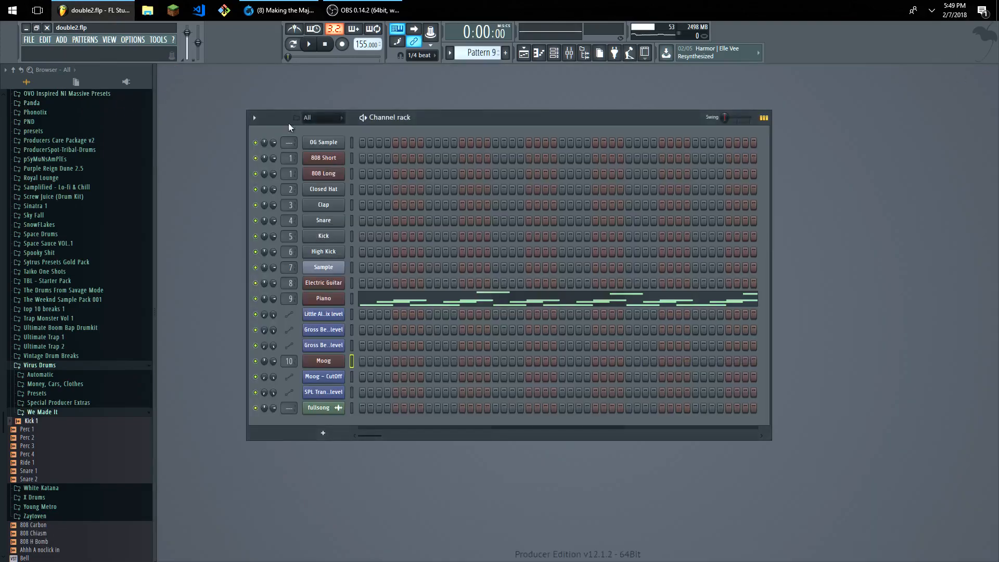
Step: Switch to the 808 pattern and play it in pattern mode while examining the 808 Long notes in the piano roll
scroll(477, 51, "up", 5)
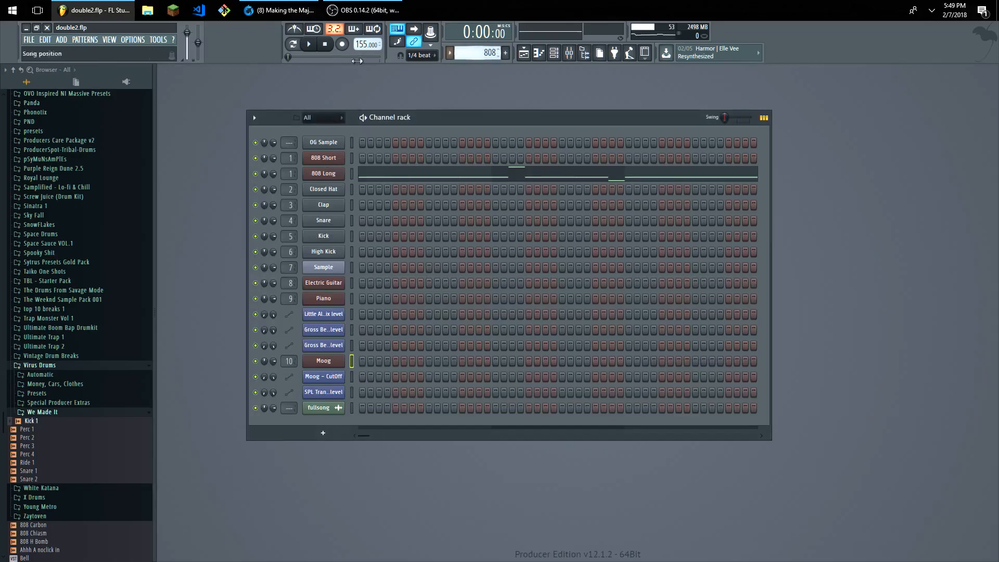
key("space")
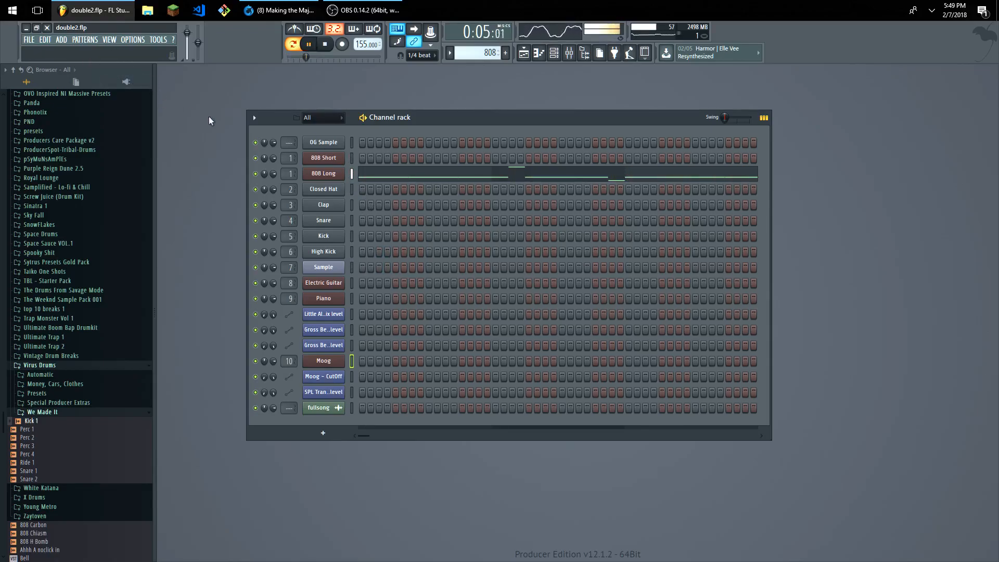
right_click(346, 170)
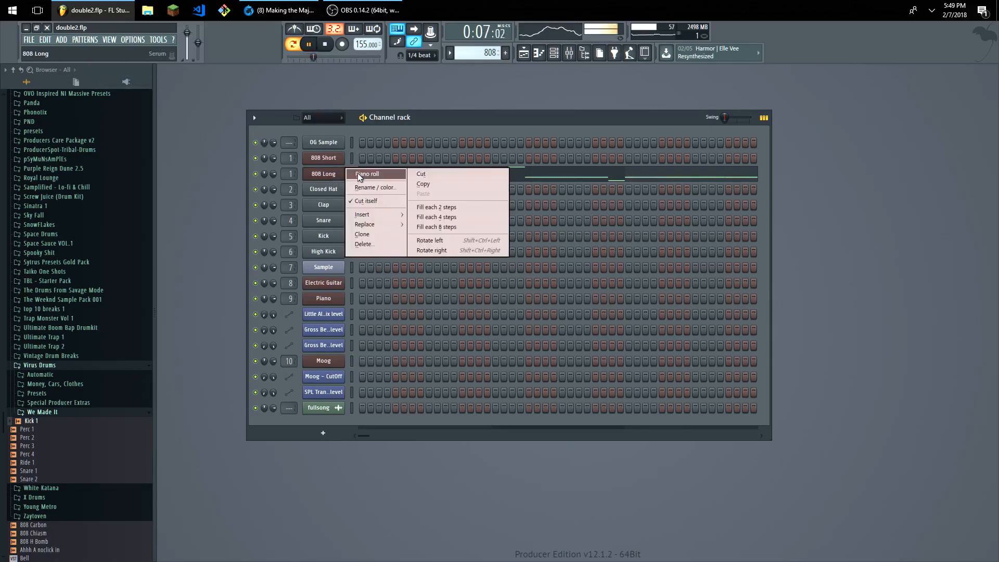
left_click(359, 175)
scroll(493, 270, "down", 3)
scroll(509, 288, "up", 6)
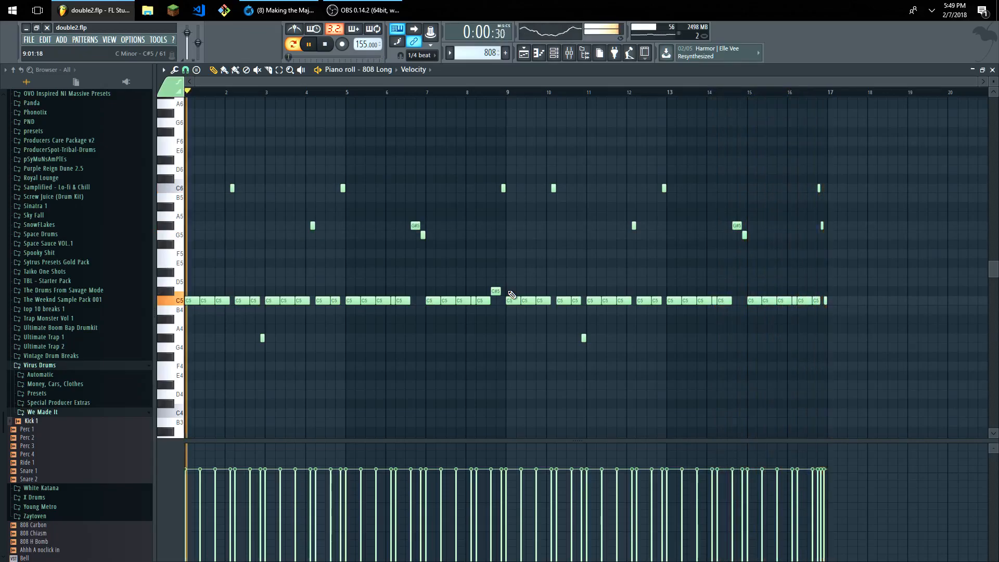
key("space")
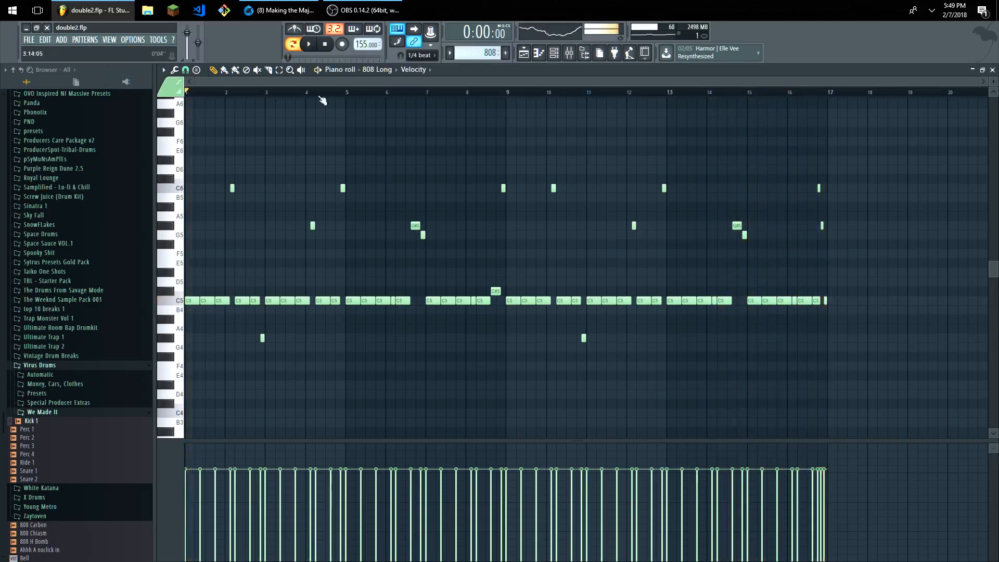
Step: Open the mixer to view the tracks and their effects, and close it together with the piano roll
left_click(110, 40)
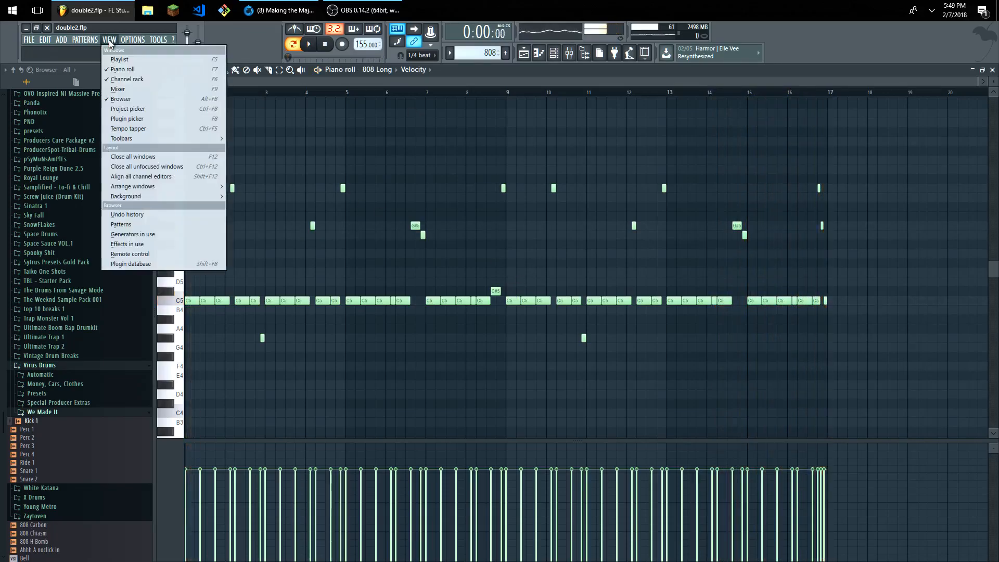
left_click(119, 90)
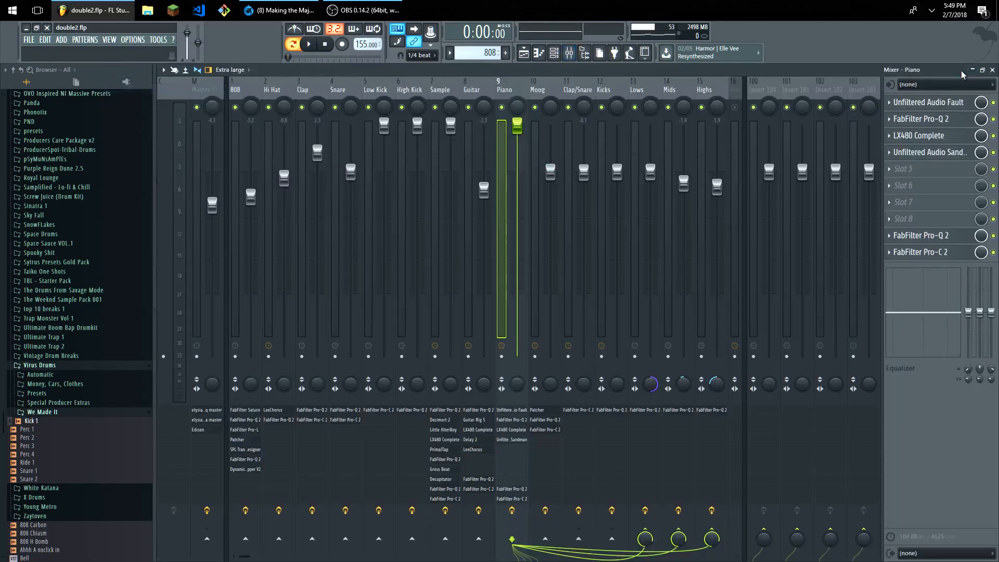
left_click(992, 69)
left_click(992, 68)
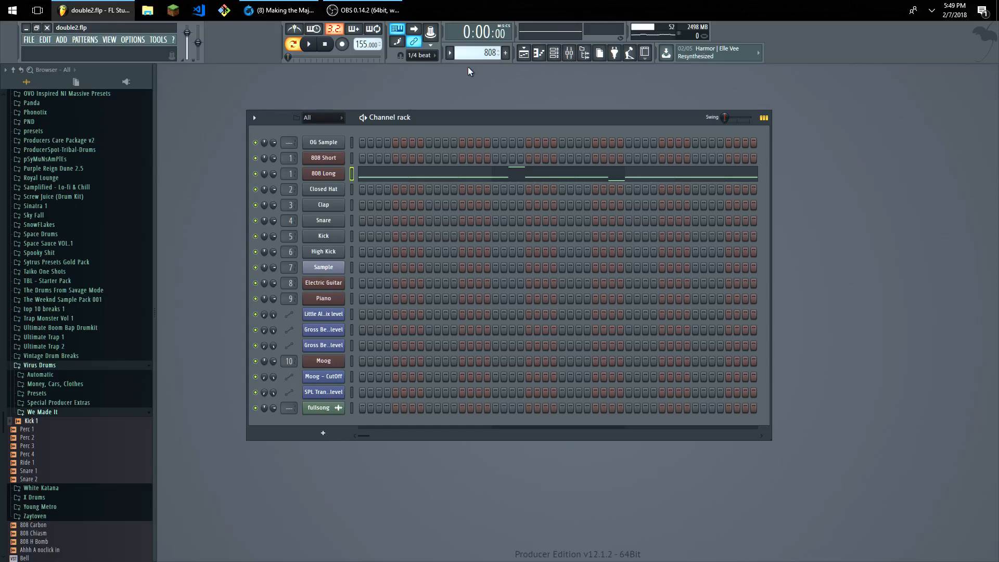
Step: Switch to the Closed Hat pattern and open the Closed Hat channel's notes in the piano roll
left_click(335, 188)
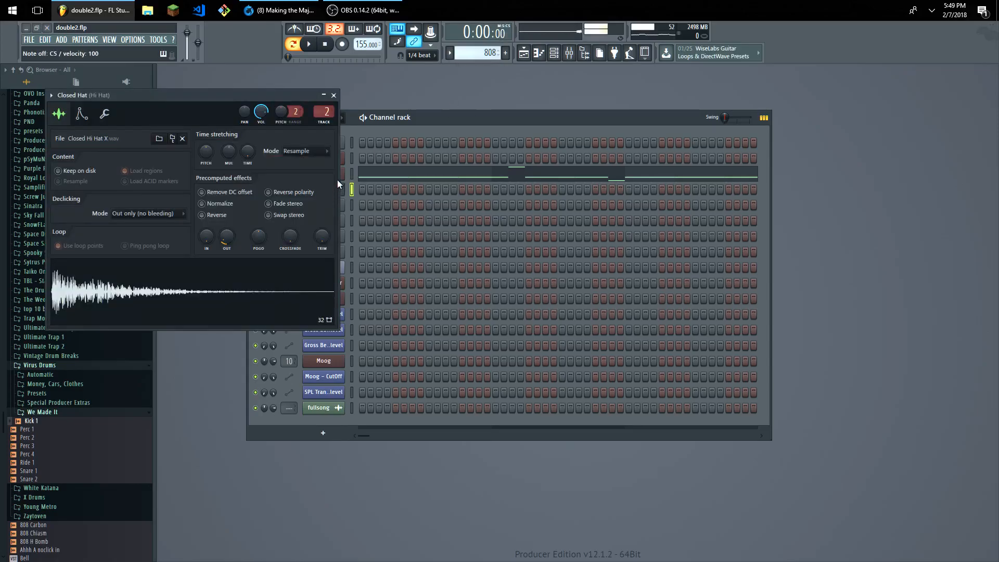
left_click(334, 96)
scroll(463, 59, "down", 1)
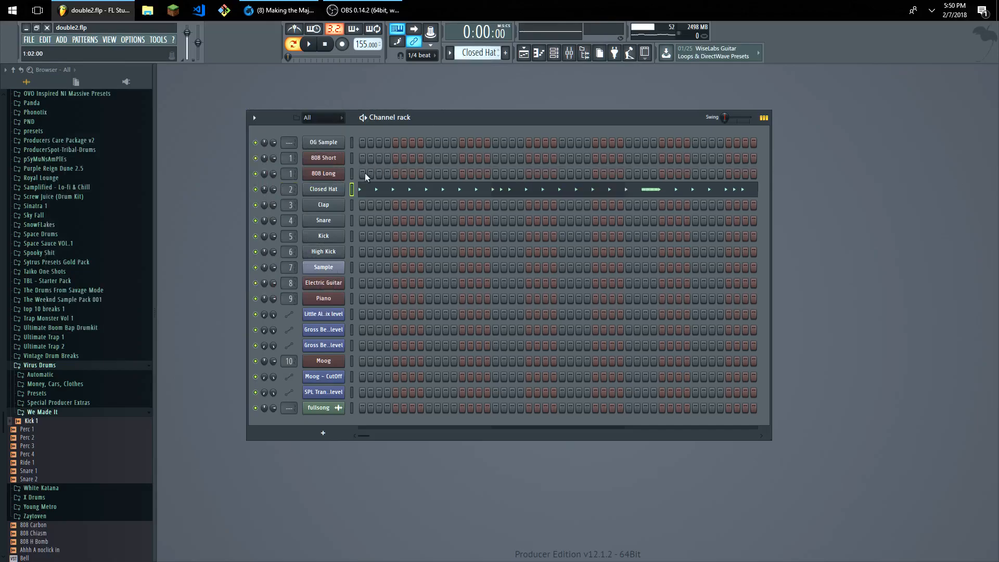
right_click(339, 187)
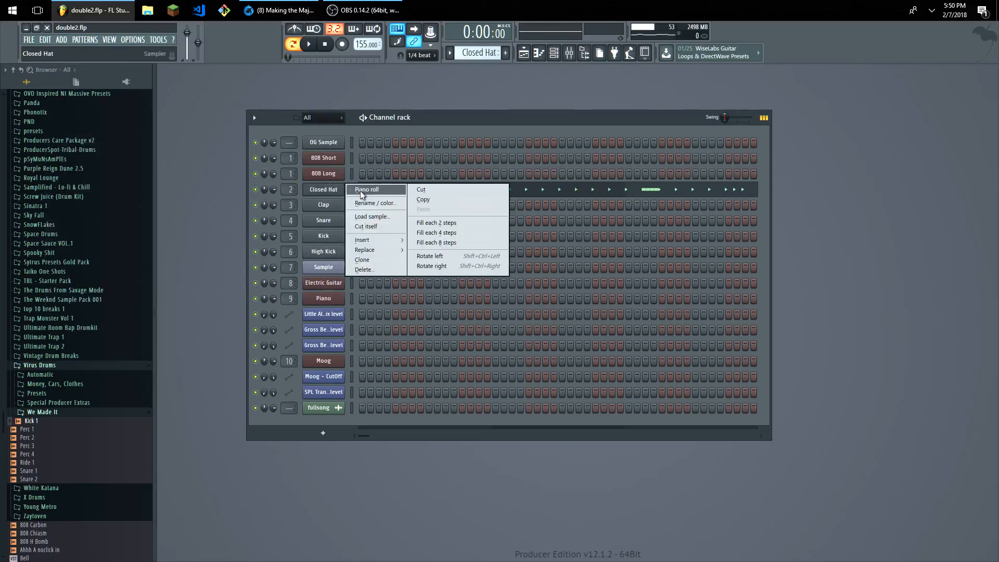
left_click(359, 191)
scroll(432, 365, "down", 6)
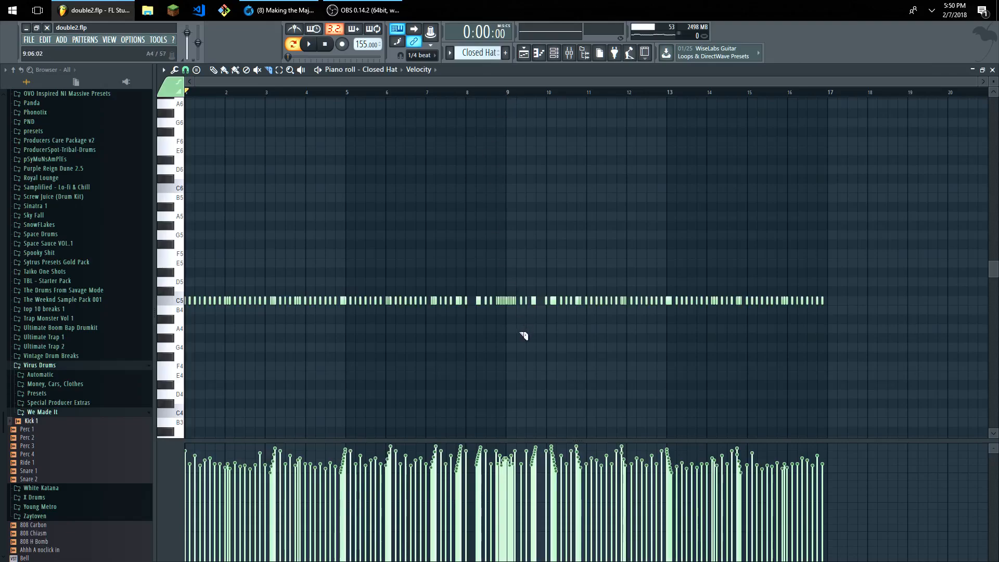
Step: Examine the closed hat notes and velocities, and play the pattern back
scroll(487, 328, "up", 3)
scroll(487, 328, "down", 3)
left_click(309, 48)
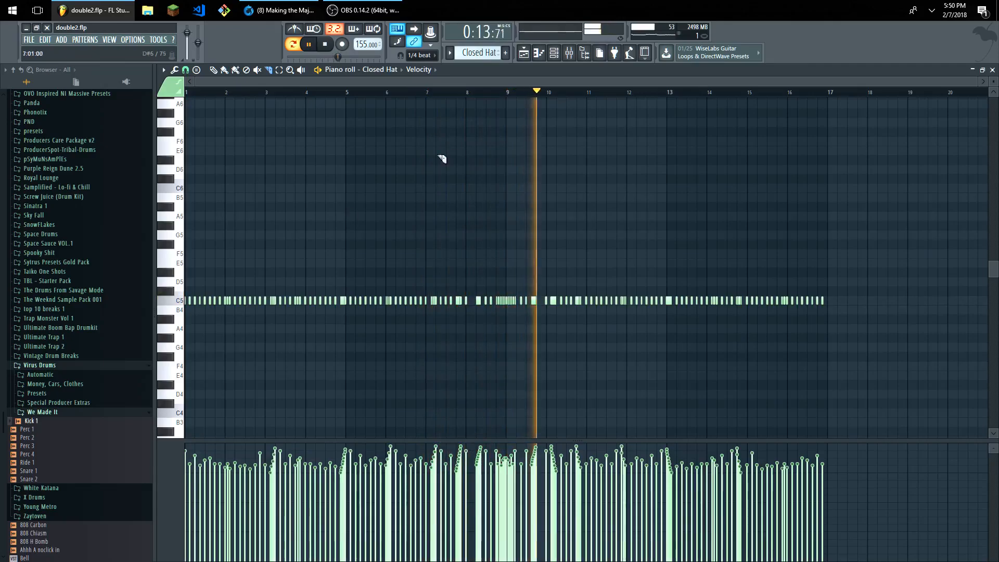
key("space")
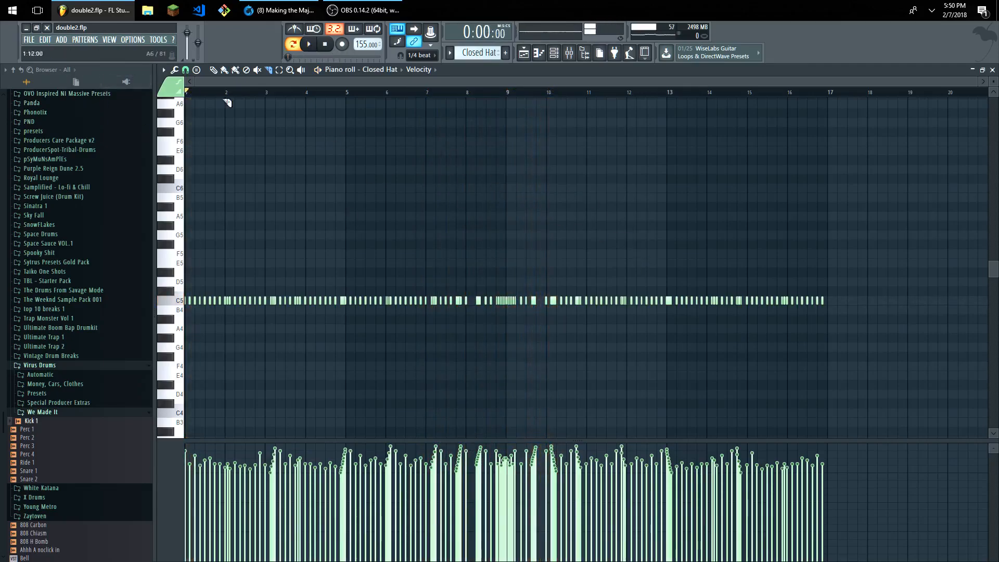
Step: Open the mixer and view the LexChorus settings on the Hi Hat track
left_click(109, 39)
left_click(117, 95)
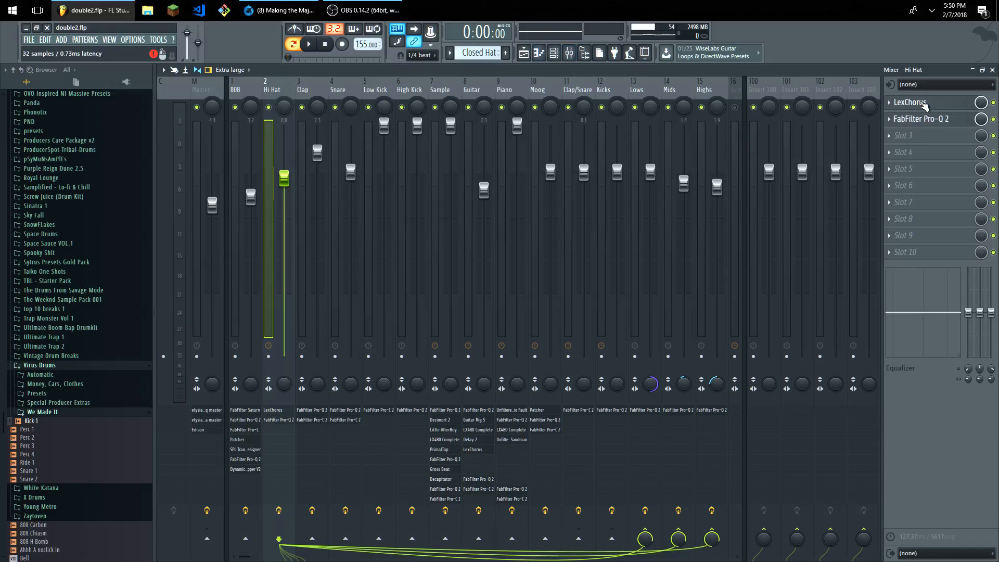
left_click(911, 102)
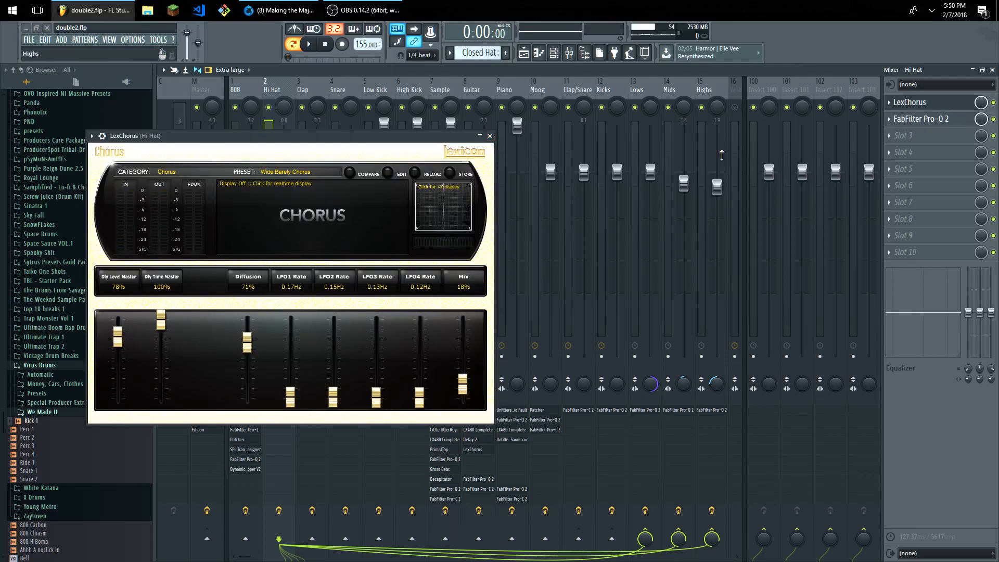
left_click(489, 136)
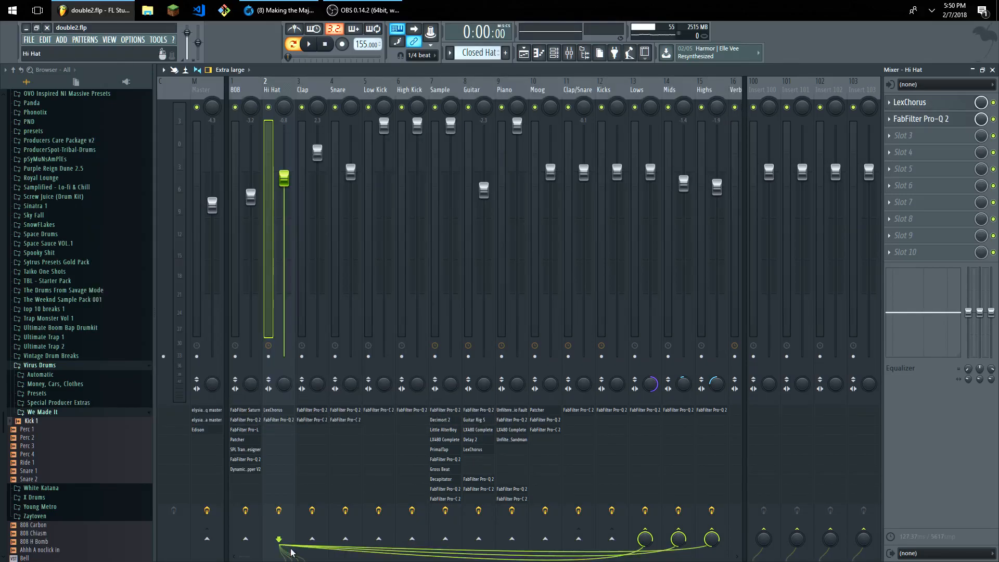
Step: Inspect the routing and effects of the Verb, Insert 100, 808 and Clap mixer tracks
left_click_drag(247, 559, 260, 559)
left_click(660, 154)
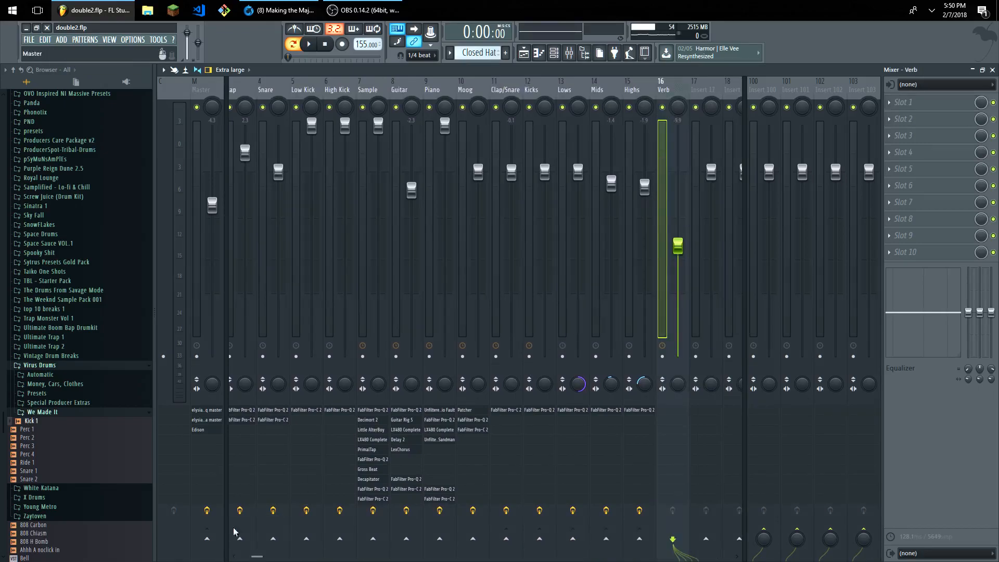
left_click(752, 247)
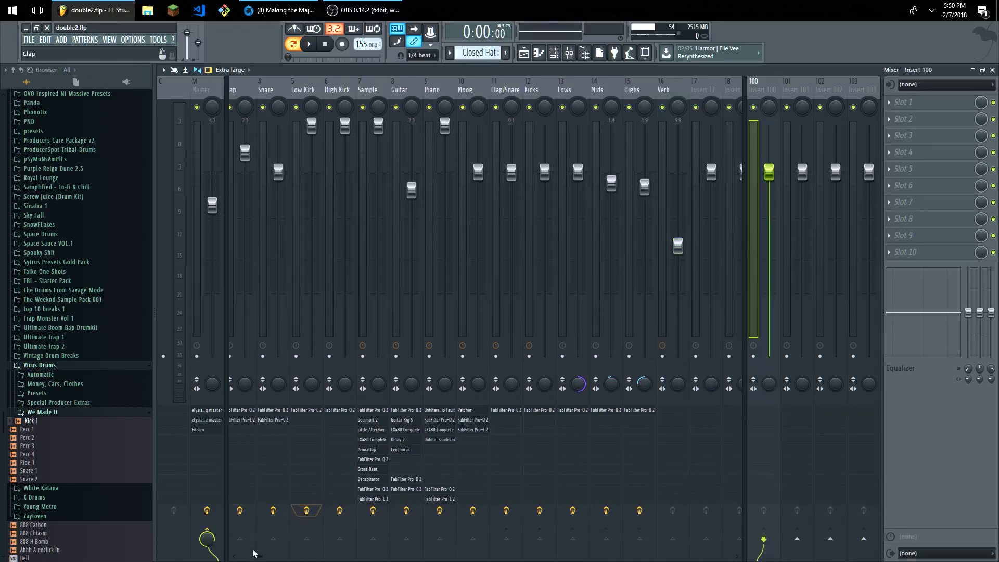
left_click_drag(257, 557, 242, 556)
left_click(247, 96)
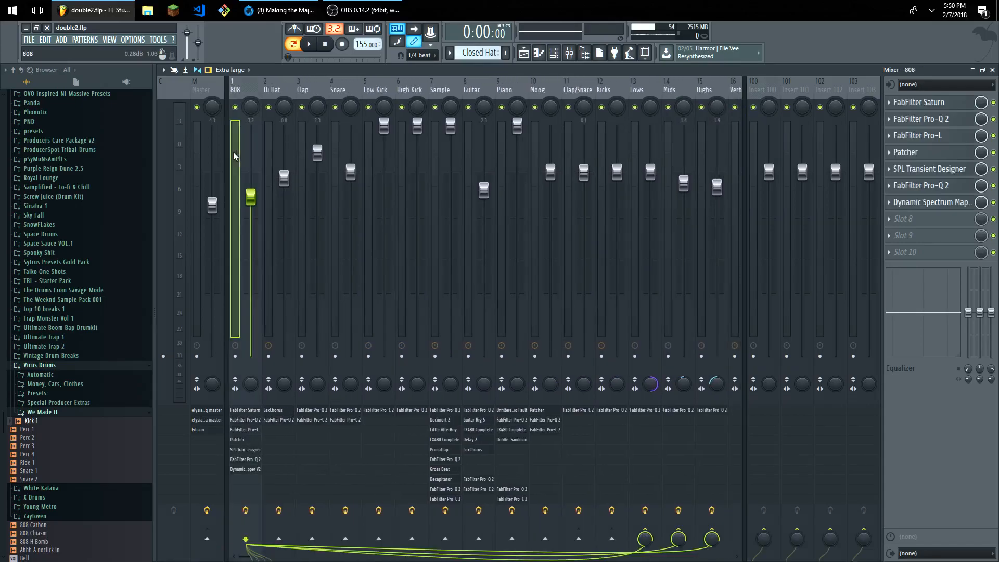
left_click(302, 94)
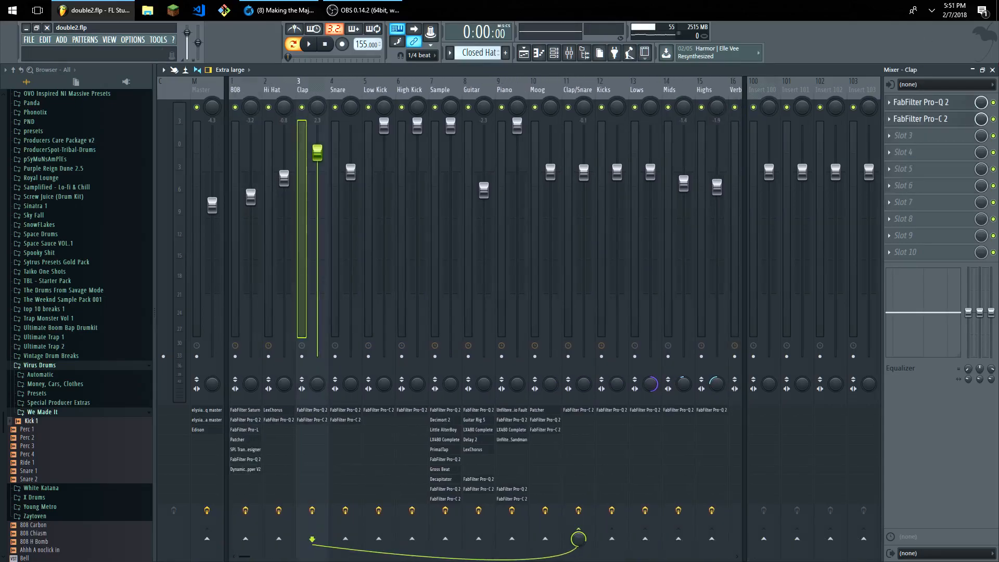
Step: Close the mixer and the piano roll, and switch to the Clap pattern
left_click(993, 70)
left_click(993, 70)
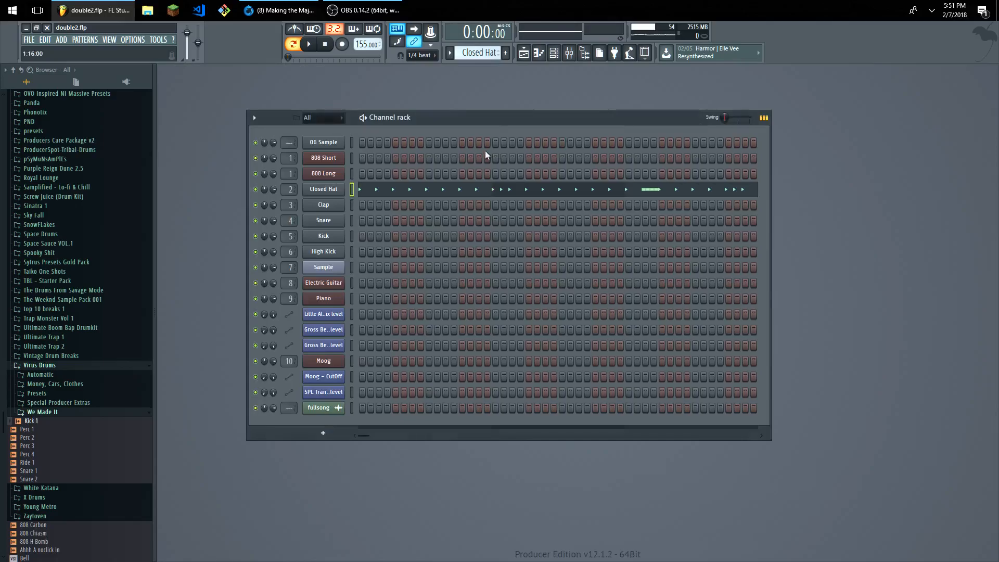
scroll(481, 57, "down", 1)
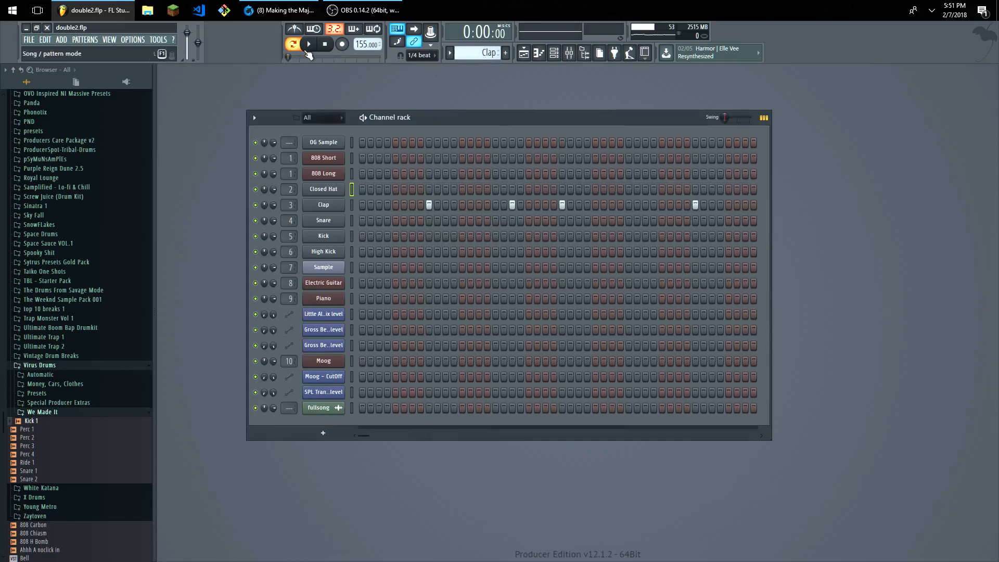
Step: Open the Clap channel's notes in the piano roll, audition the clap sound, and close the piano roll
right_click(323, 204)
left_click(364, 208)
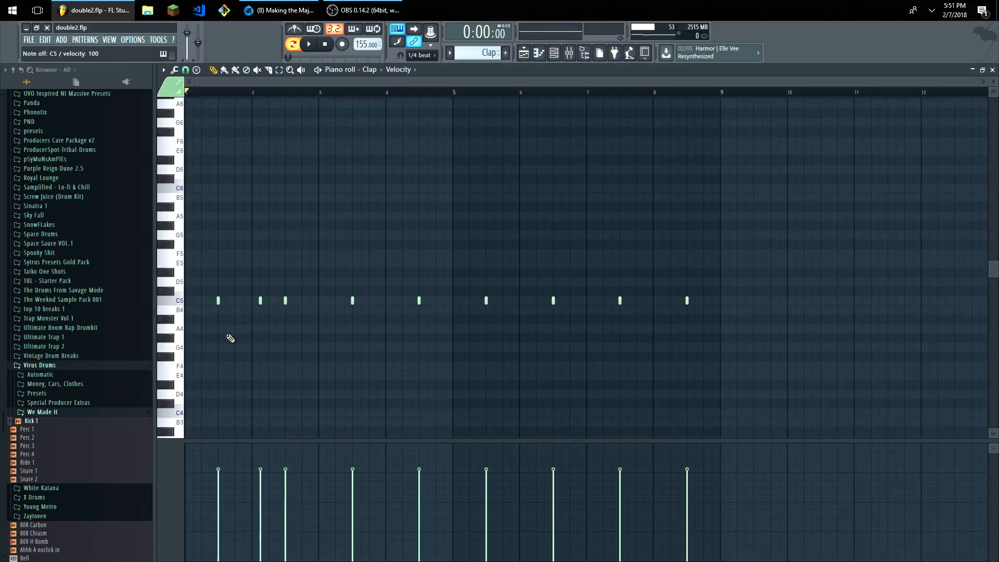
key("q")
key("q")
key("q")
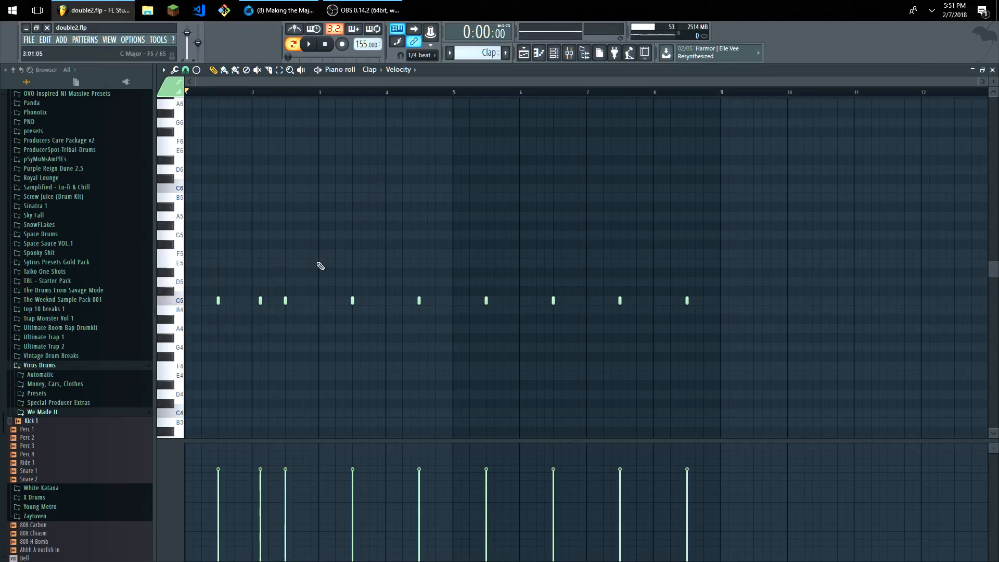
key("F7")
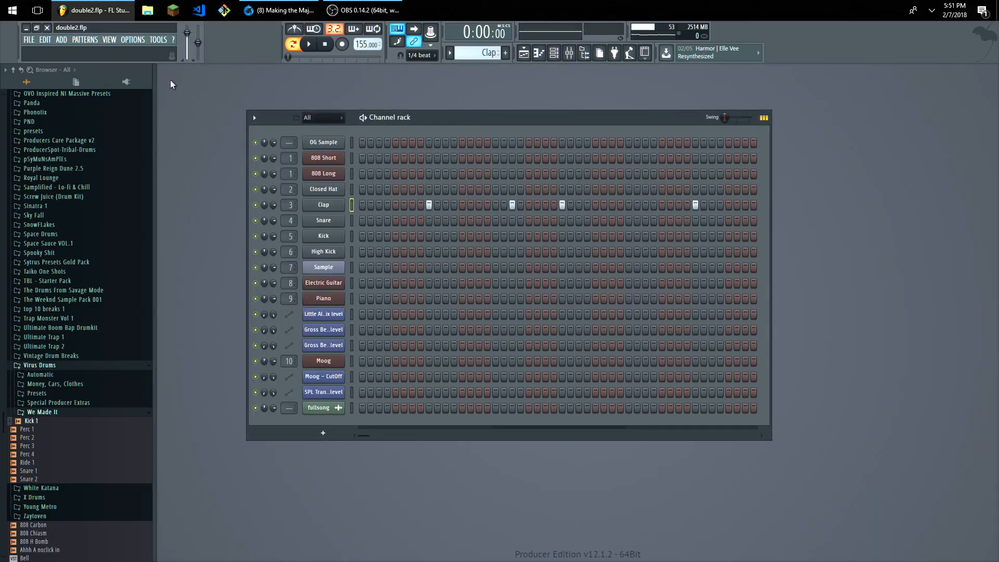
Step: Open the mixer on the Clap track, audition the clap, and inspect its FabFilter Pro-Q 2 bands
left_click(109, 40)
key("z")
key("z")
key("z")
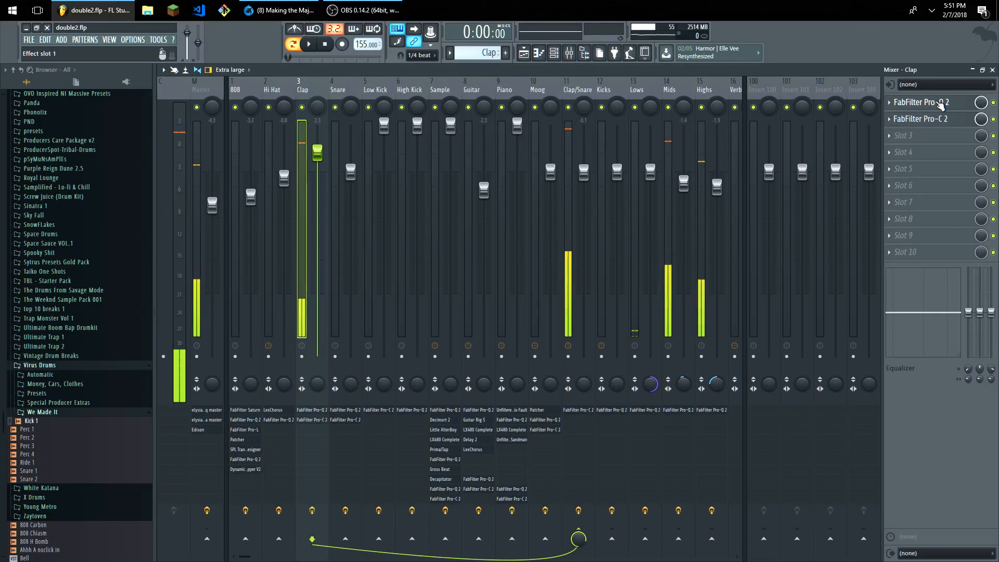
left_click(932, 102)
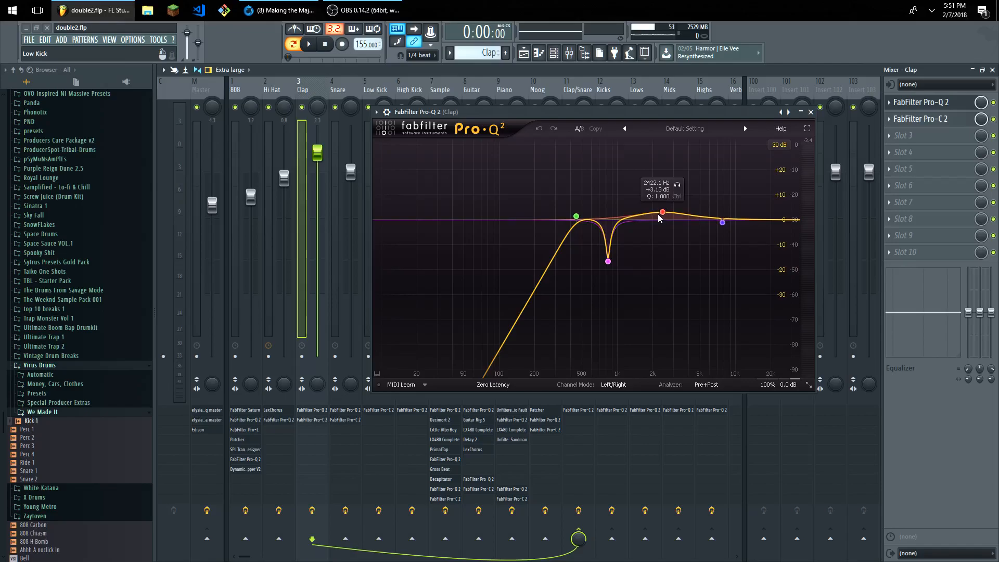
left_click(723, 222)
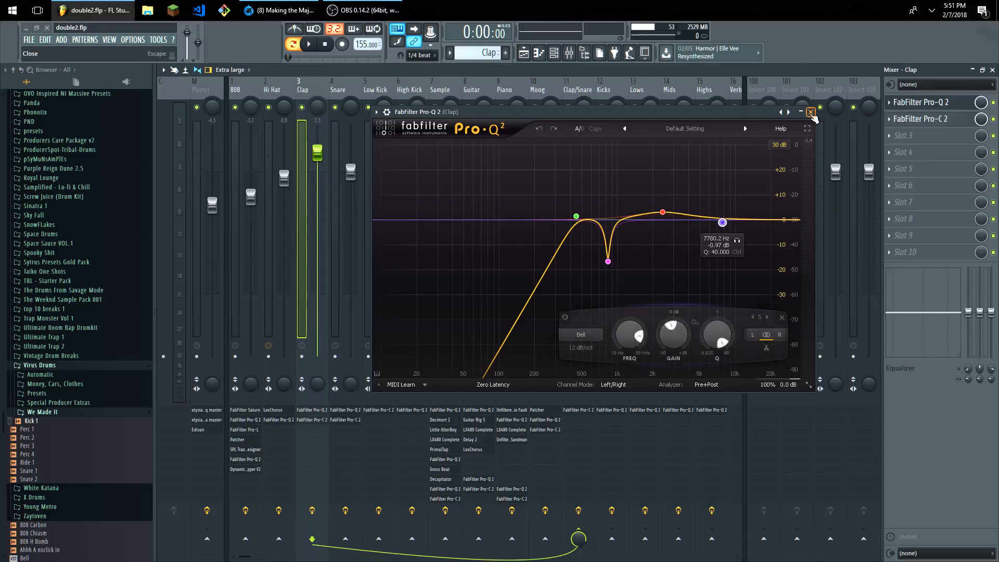
left_click(811, 112)
Step: Inspect the ratio and threshold of FabFilter Pro-C 2 on the Clap track, and close the plugin
left_click(942, 120)
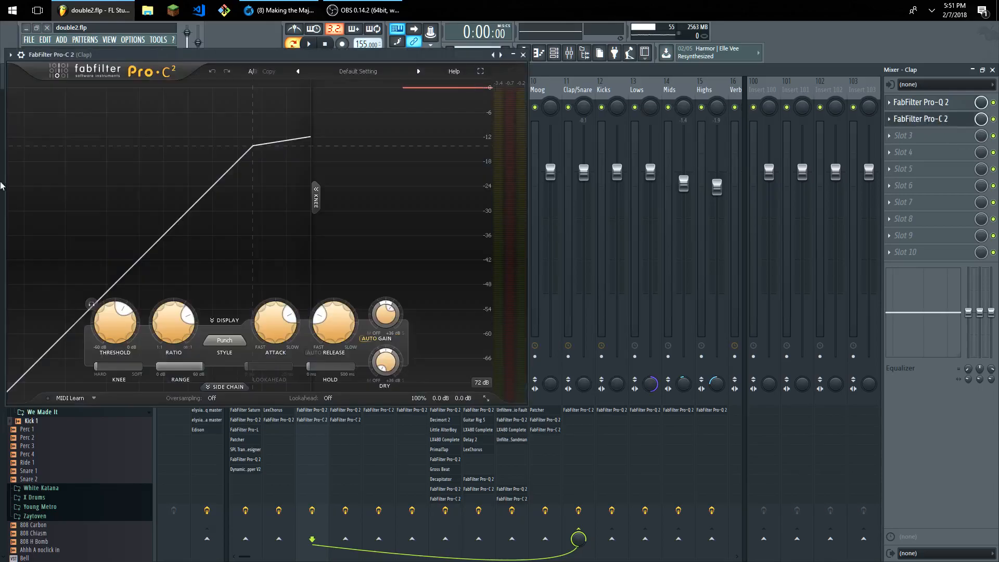
mouse_move(173, 328)
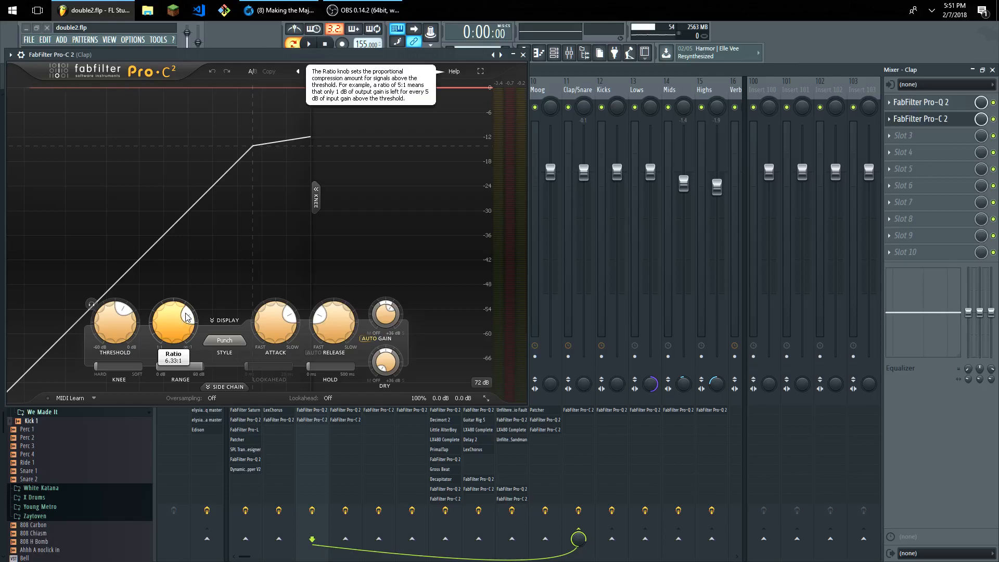
mouse_move(114, 322)
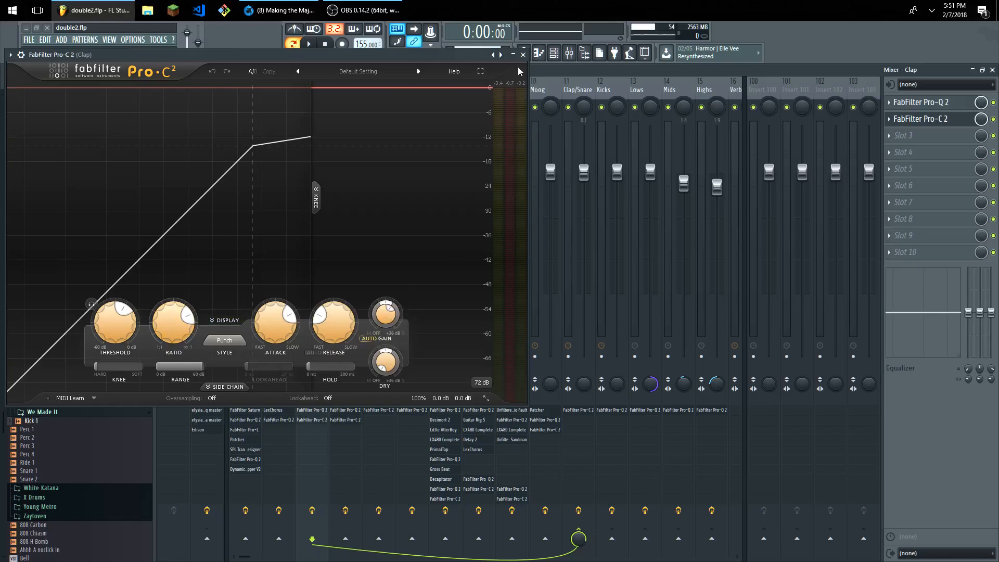
left_click(523, 55)
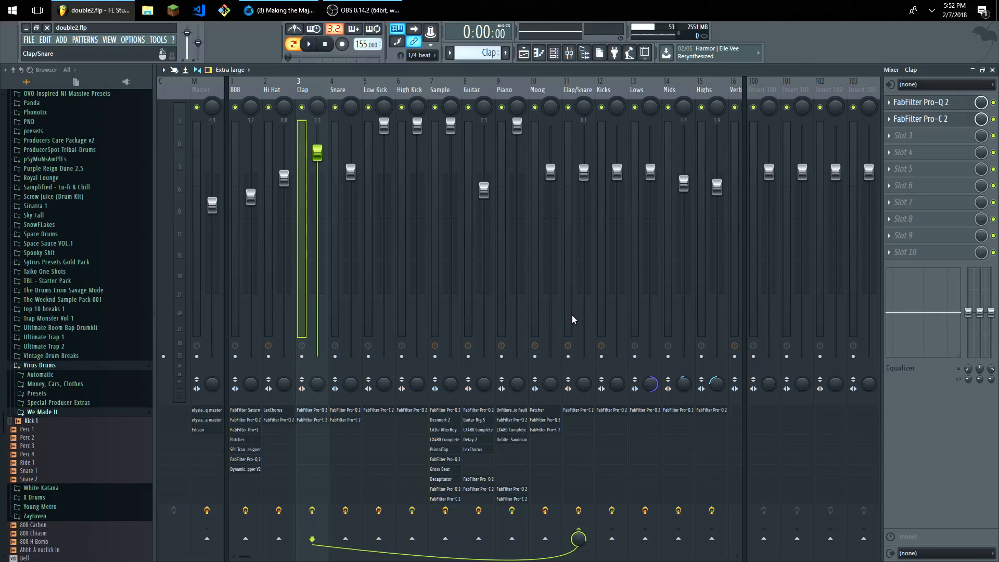
Step: Bypass the effects on the Clap/Snare and Clap tracks, play the pattern, and re-enable the Clap effects to compare the sound
left_click(591, 510)
left_click(320, 510)
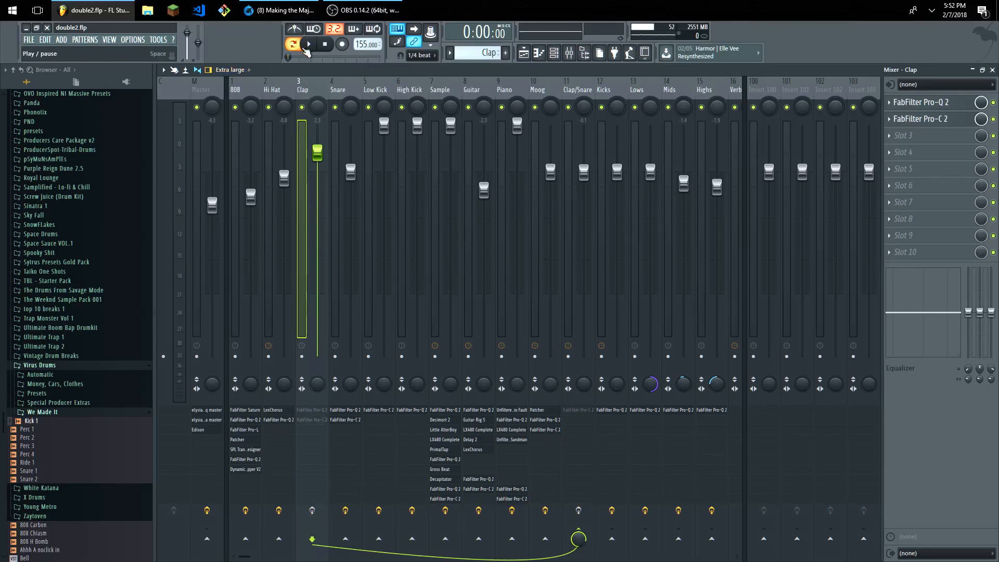
left_click(310, 45)
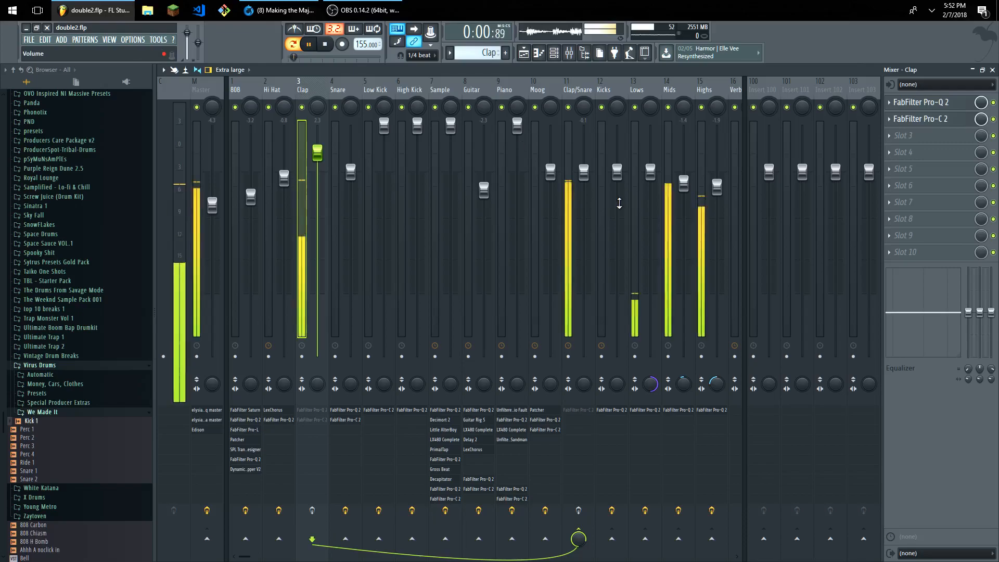
left_click(314, 513)
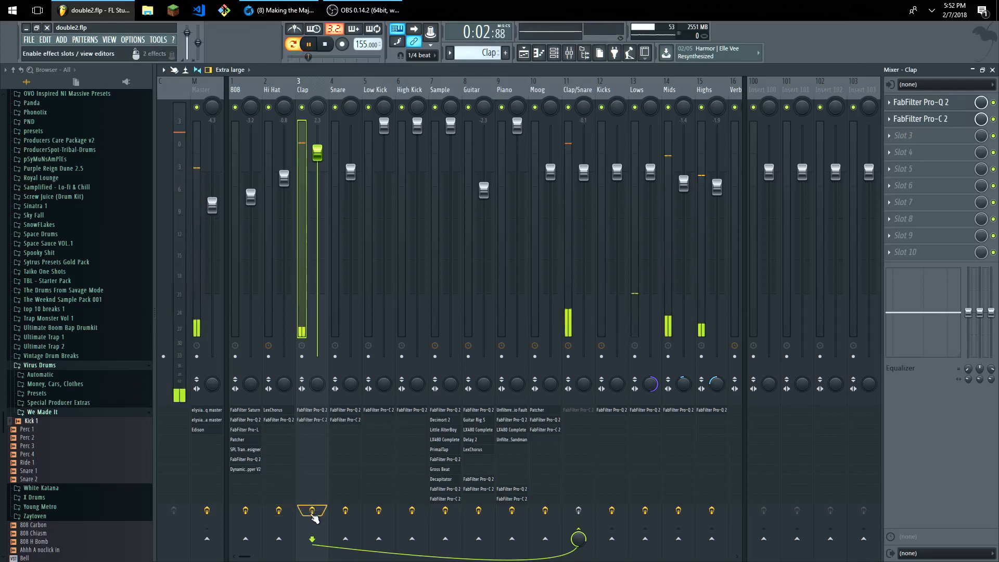
left_click(326, 45)
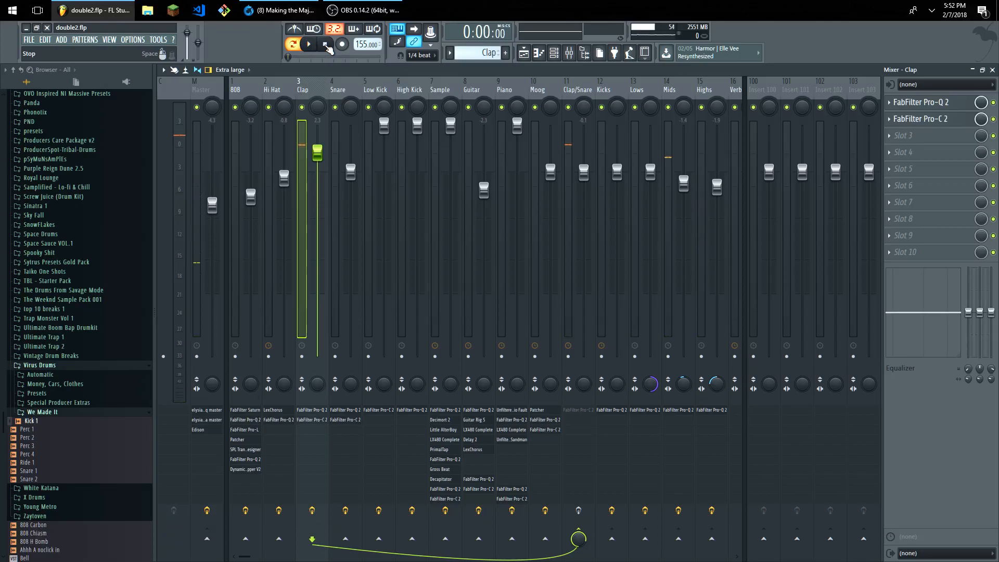
Step: Switch to the Snare pattern and select bar 21 to bar 29 in the playlist, closing the playlist and mixer
scroll(491, 51, "down", 1)
left_click(109, 40)
left_click(119, 59)
scroll(342, 140, "up", 2)
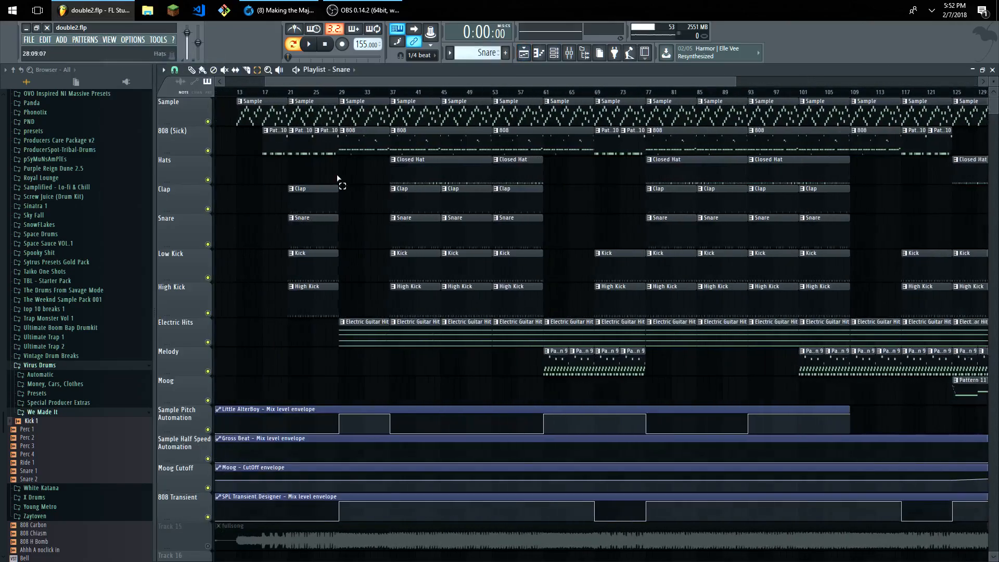
left_click_drag(269, 95, 342, 107)
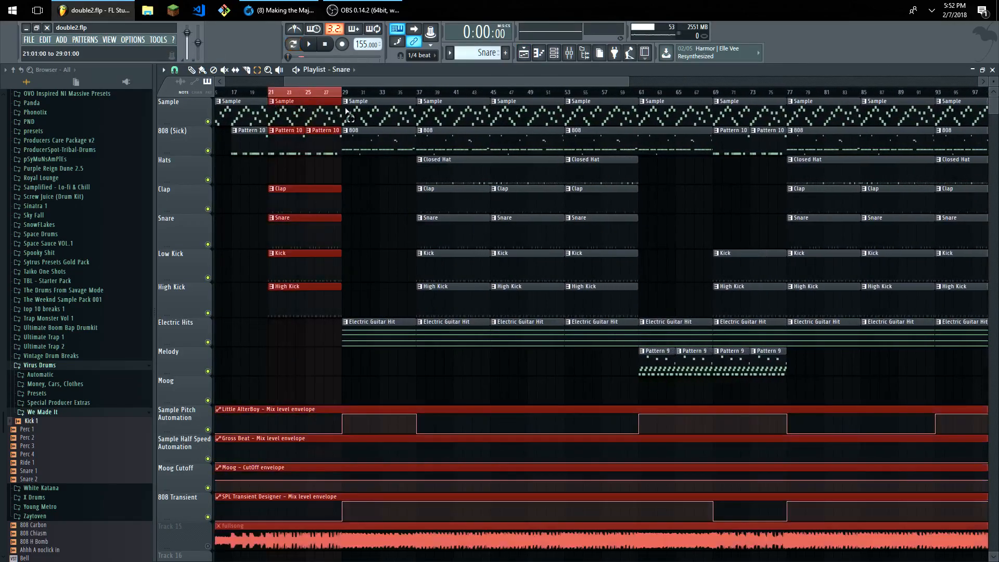
left_click(993, 70)
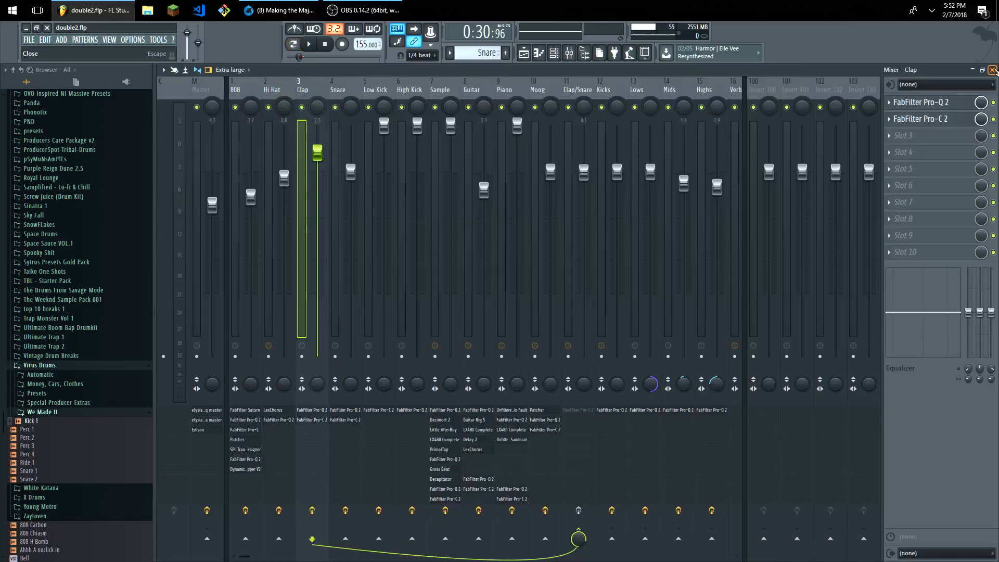
left_click(994, 67)
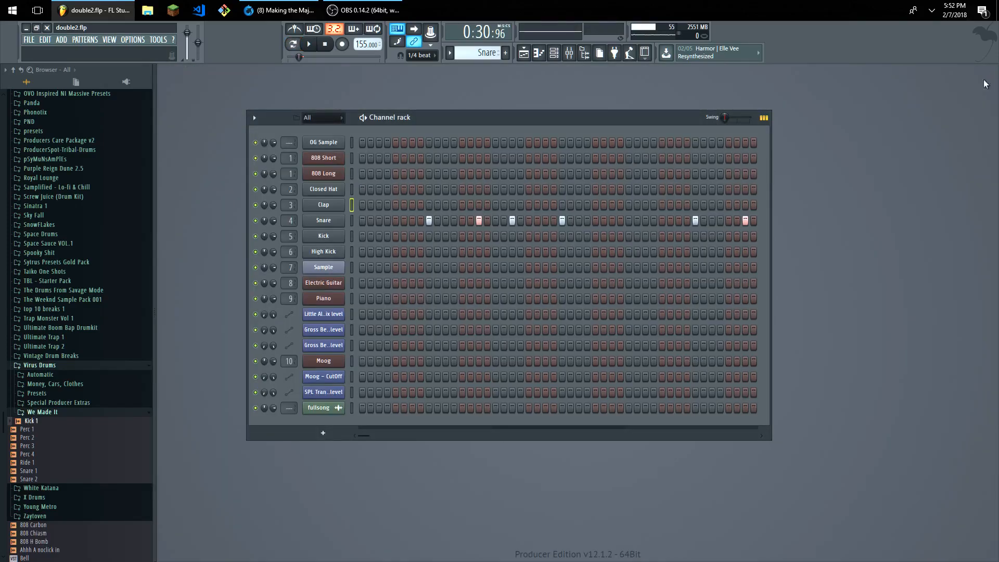
Step: Open the Snare channel's notes in the piano roll, audition the snare sound repeatedly, and close the piano roll
right_click(336, 225)
left_click(388, 222)
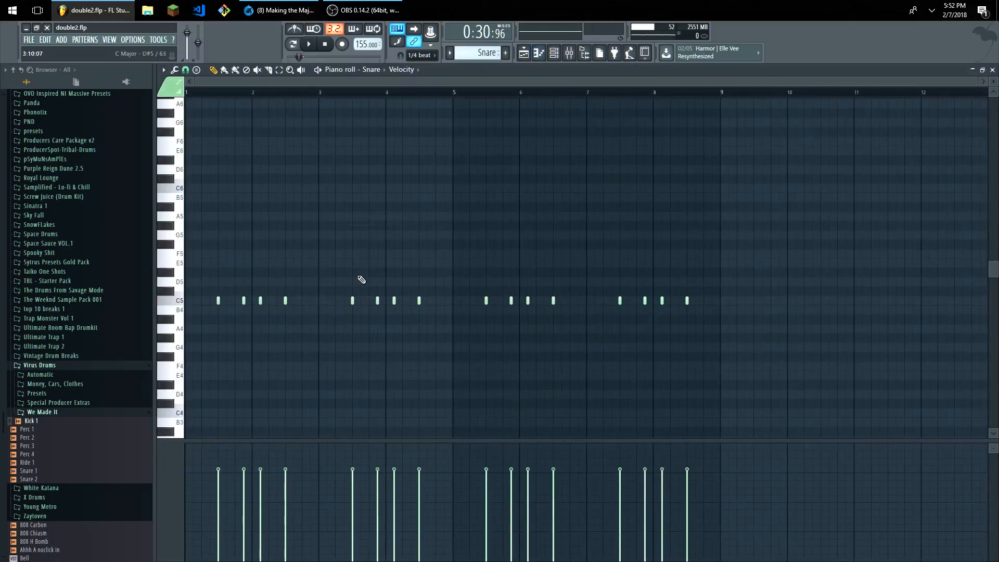
key("z")
key("z")
key("z")
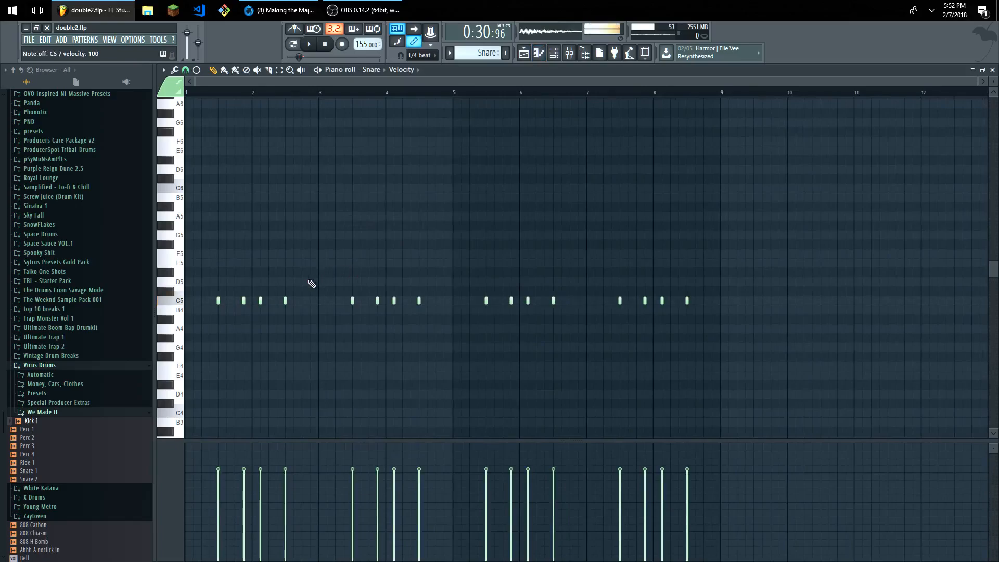
key("z")
key("z")
key("z")
key("z")
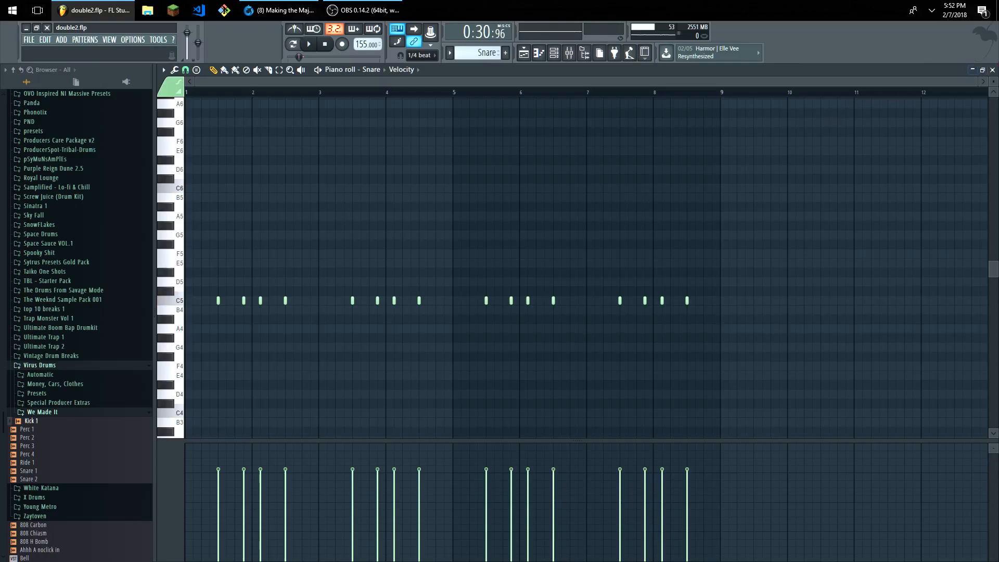
left_click(993, 69)
Step: View the sample files and waveforms loaded in the Snare and Clap channels
left_click(337, 221)
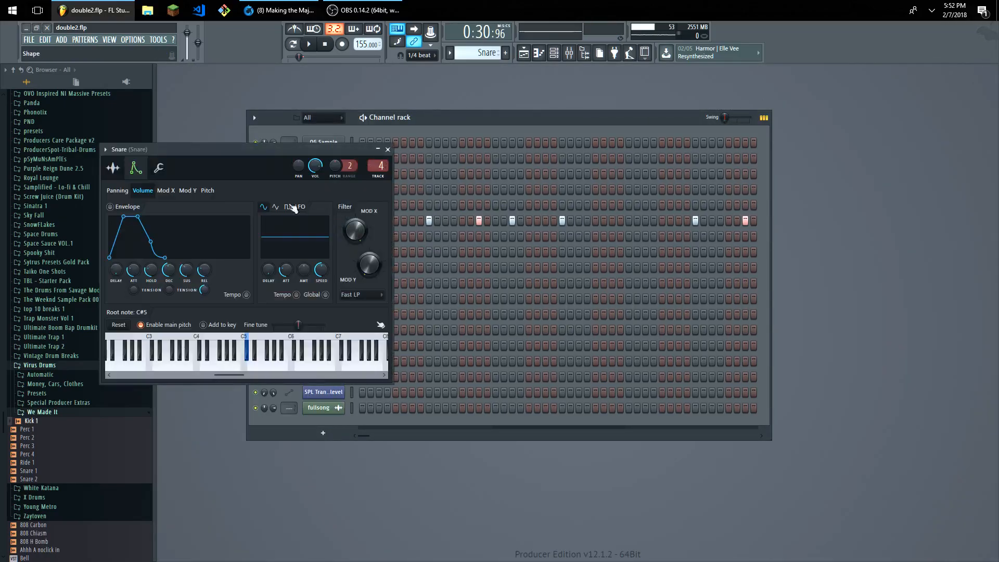
left_click(113, 167)
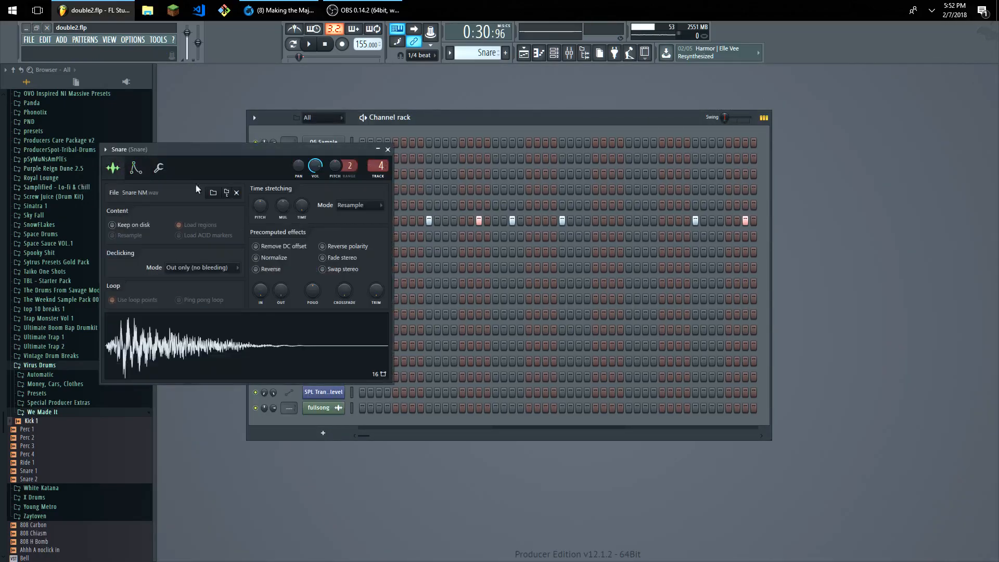
left_click(388, 149)
left_click(315, 207)
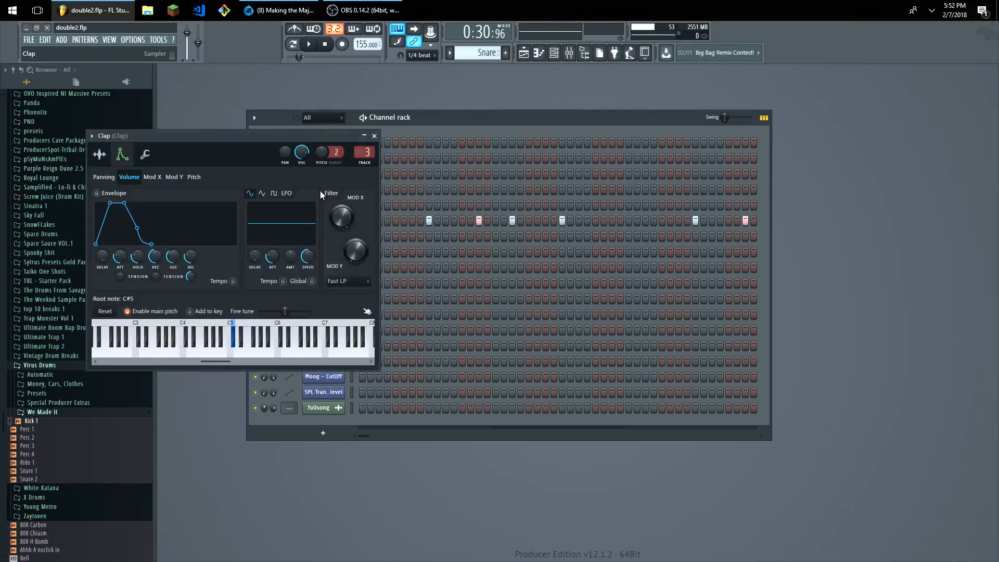
left_click(100, 155)
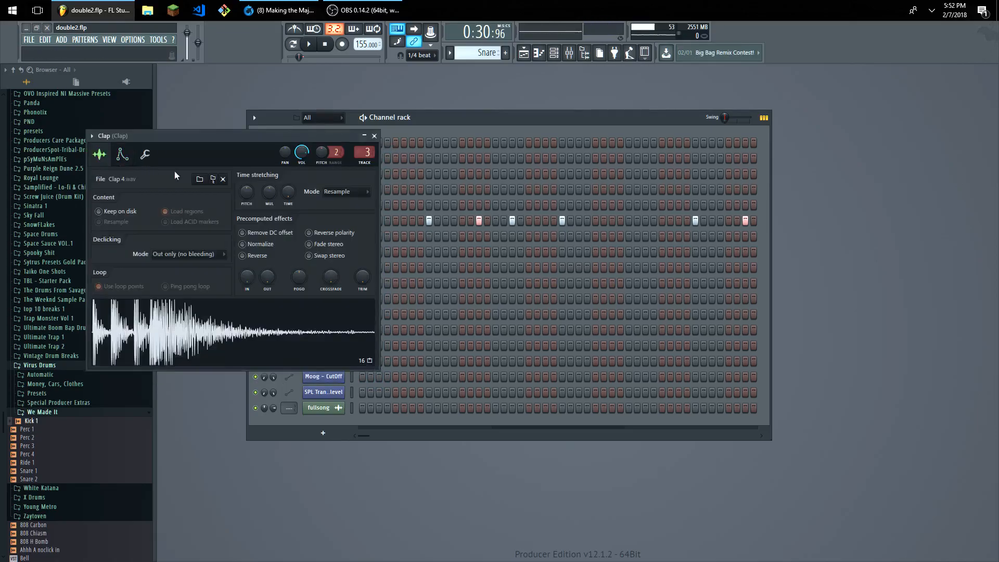
left_click(374, 136)
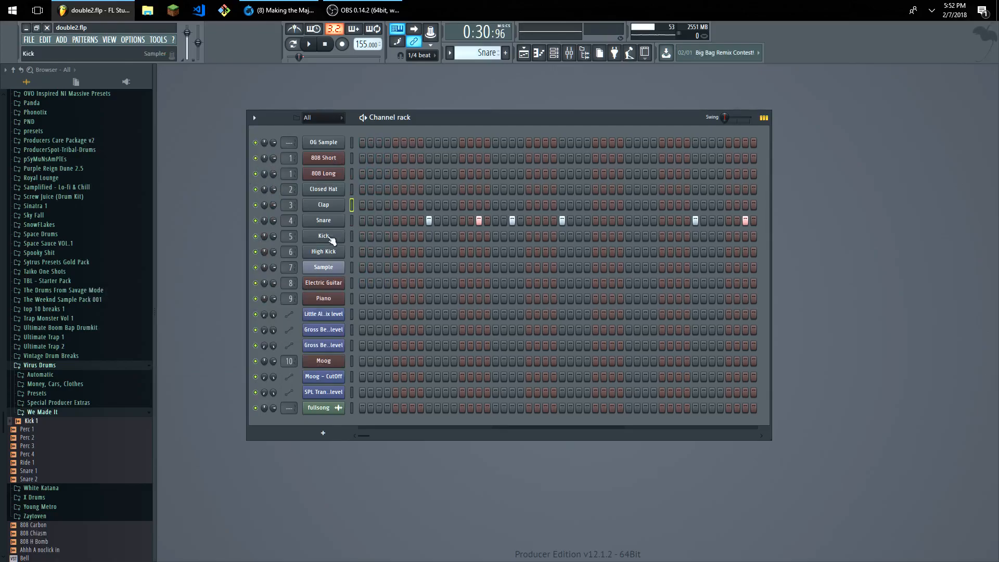
Step: Open the mixer on the Snare track, play the pattern, and view the track's FabFilter Pro-Q 2 curve
left_click(112, 40)
left_click(118, 89)
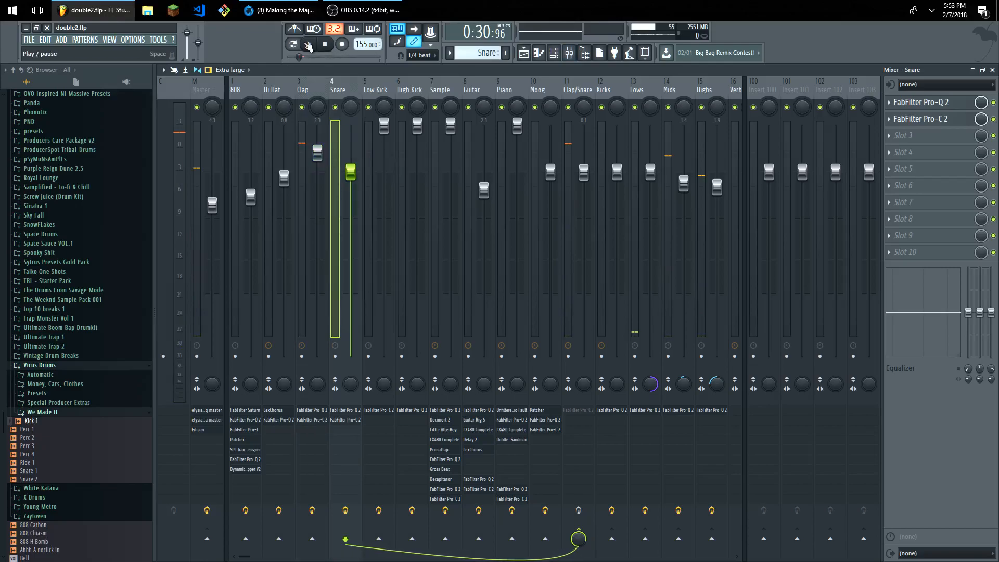
left_click(309, 47)
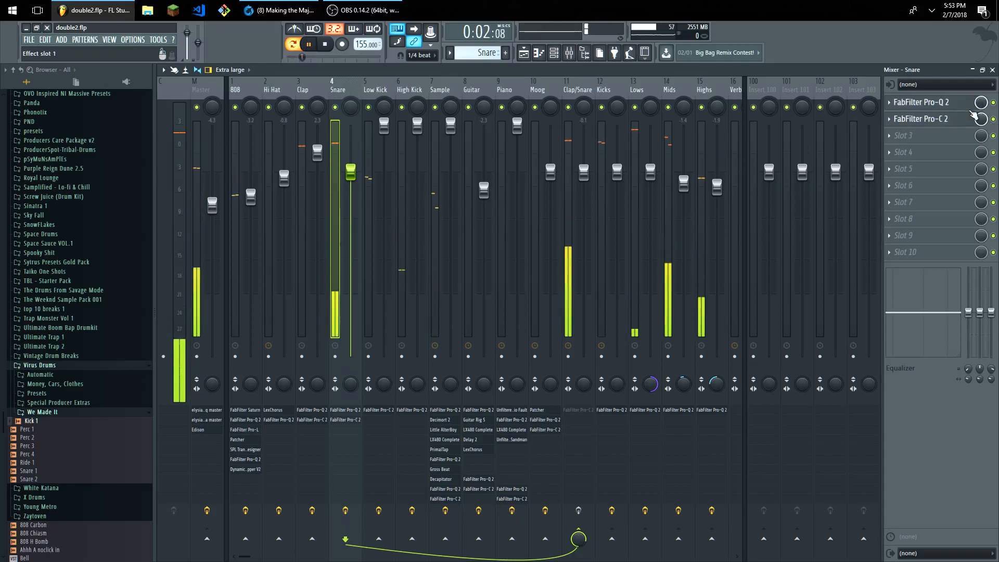
left_click(971, 111)
key("space")
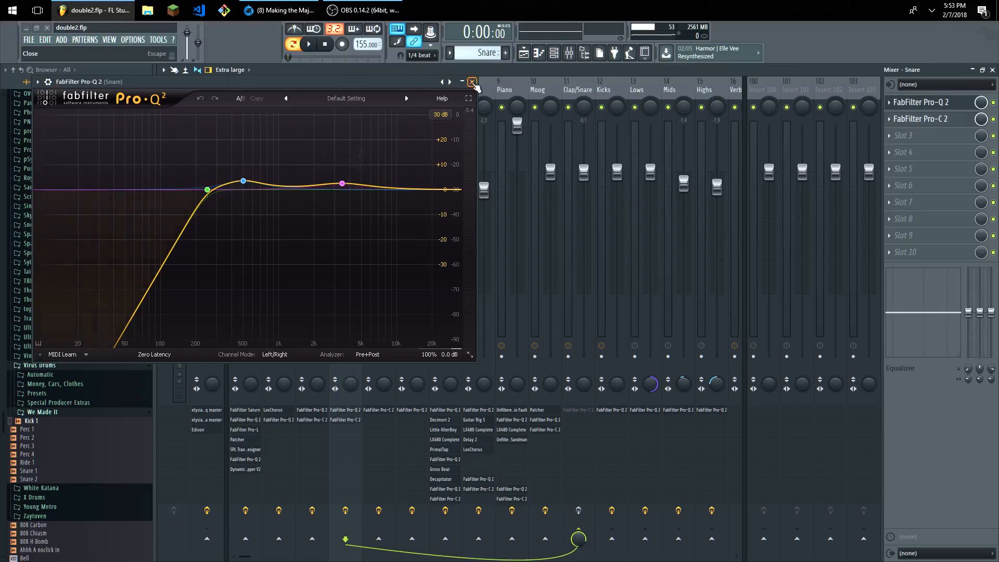
left_click(472, 83)
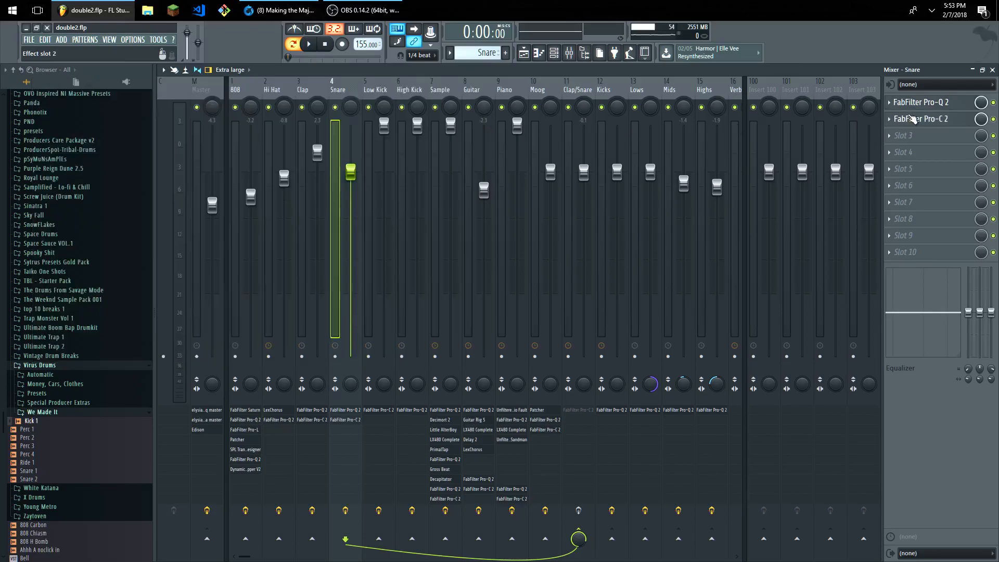
Step: Examine the FabFilter Pro-C 2 settings on the Snare track, recheck its Pro-Q 2 curve, and close both plugins
left_click(908, 119)
mouse_move(301, 345)
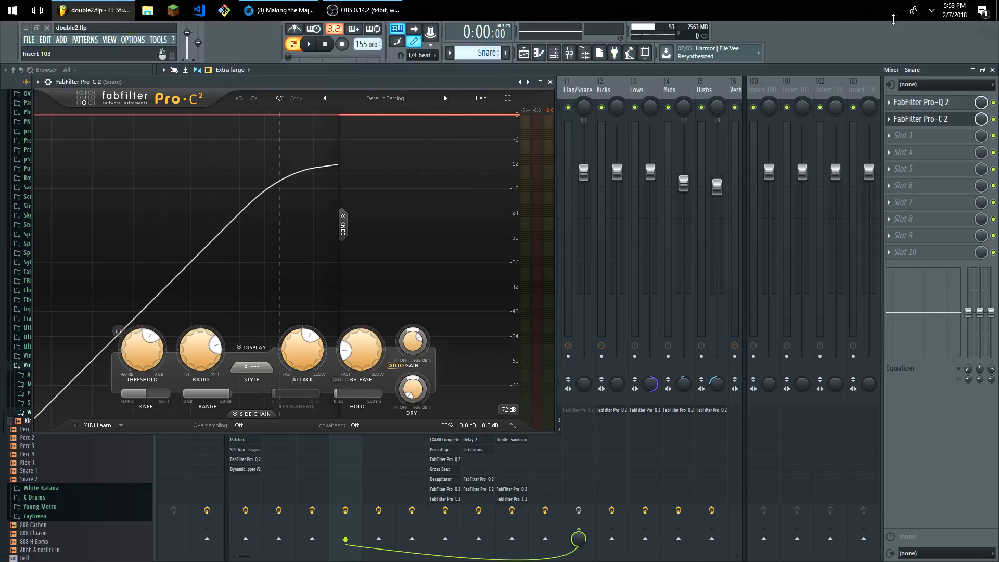
left_click(937, 105)
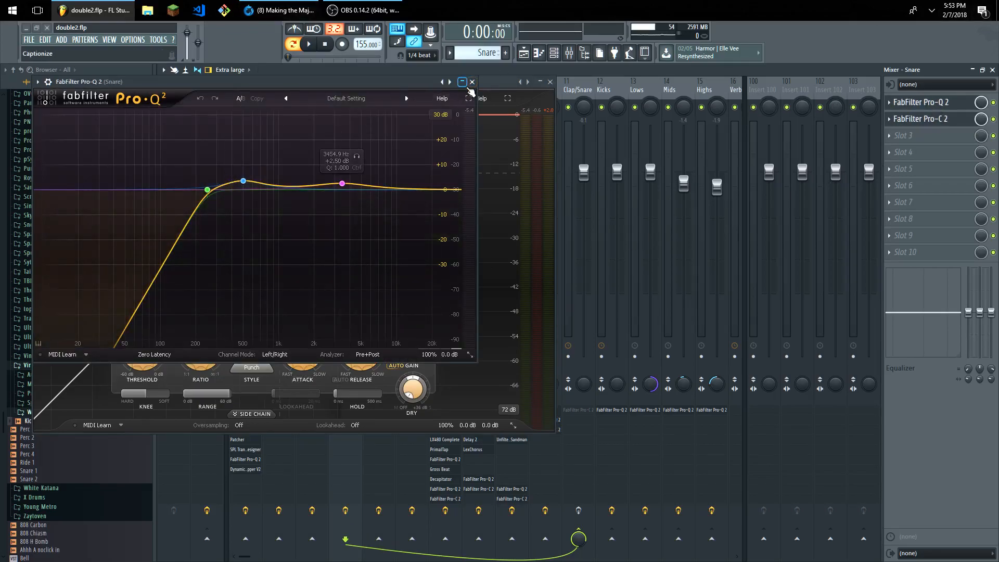
left_click(472, 82)
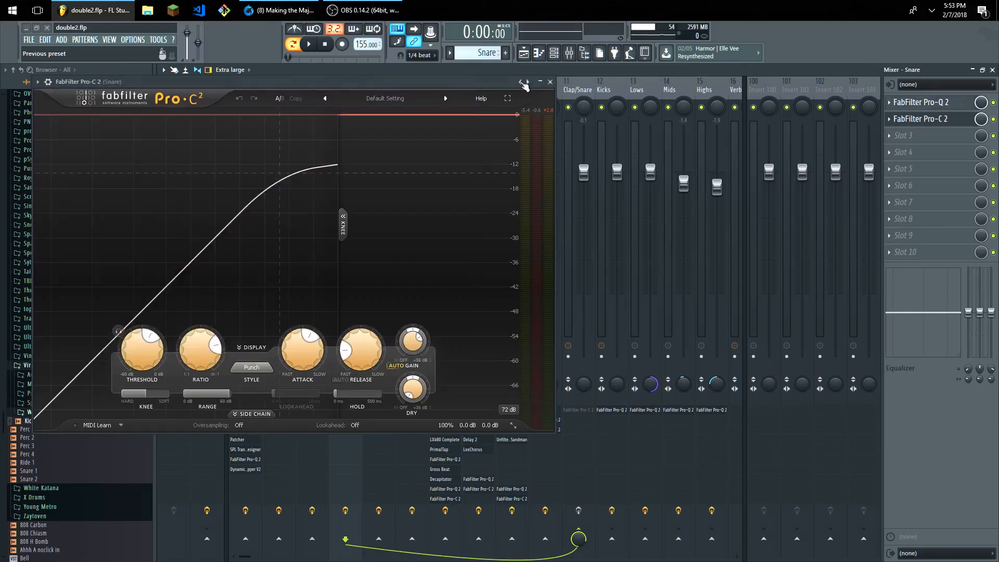
left_click(550, 82)
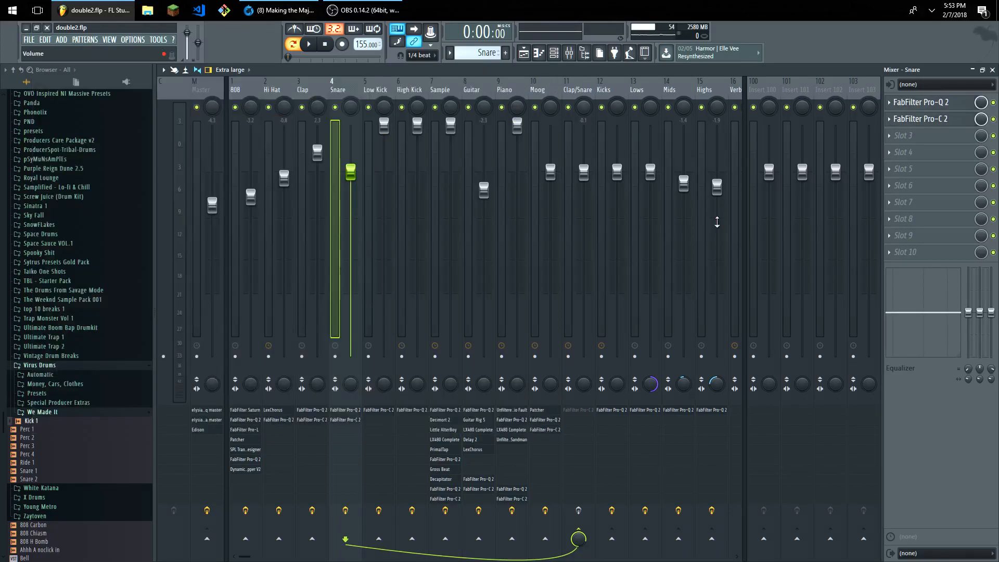
Step: View the FabFilter Pro-C 2 settings on the Clap/Snare mixer track, close the plugin, and briefly play the pattern
left_click(564, 273)
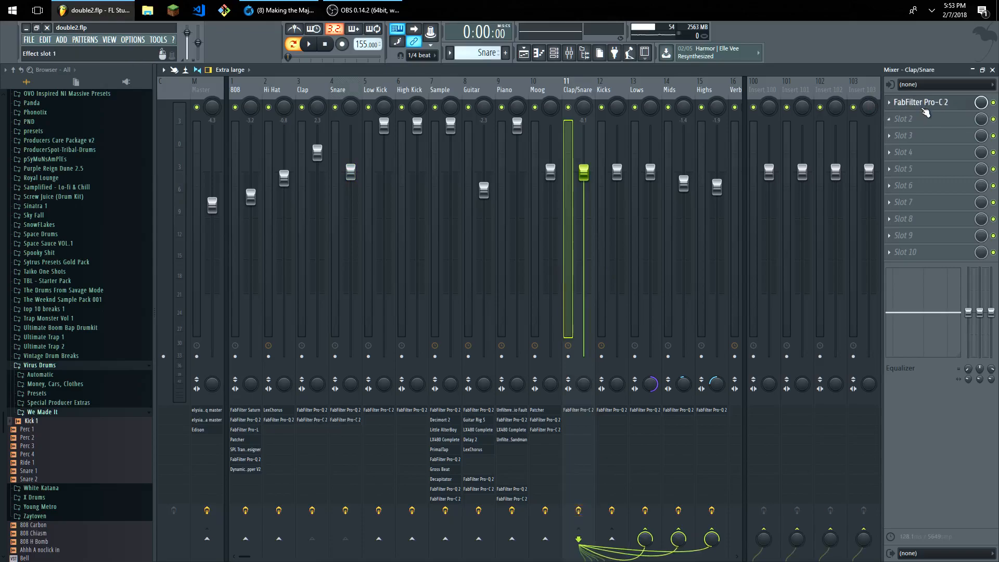
left_click(924, 107)
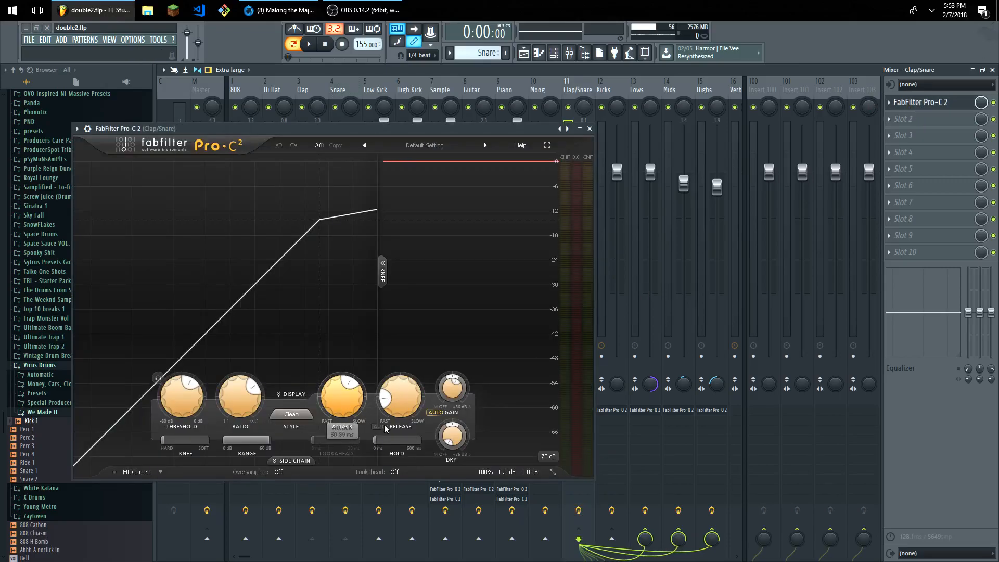
left_click(589, 128)
left_click(309, 44)
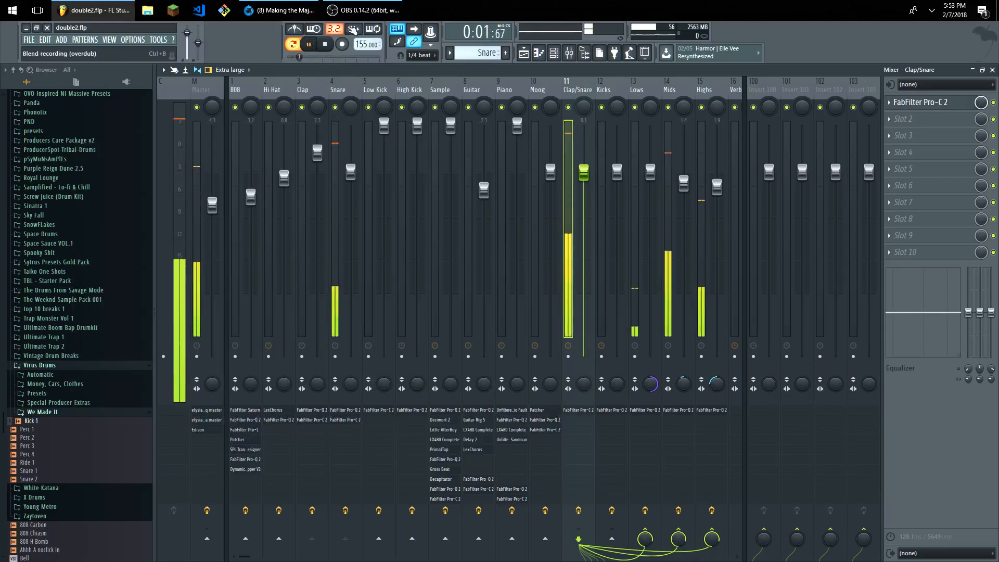
key("space")
Step: Open the playlist and zoom out to examine the full song arrangement
left_click(111, 39)
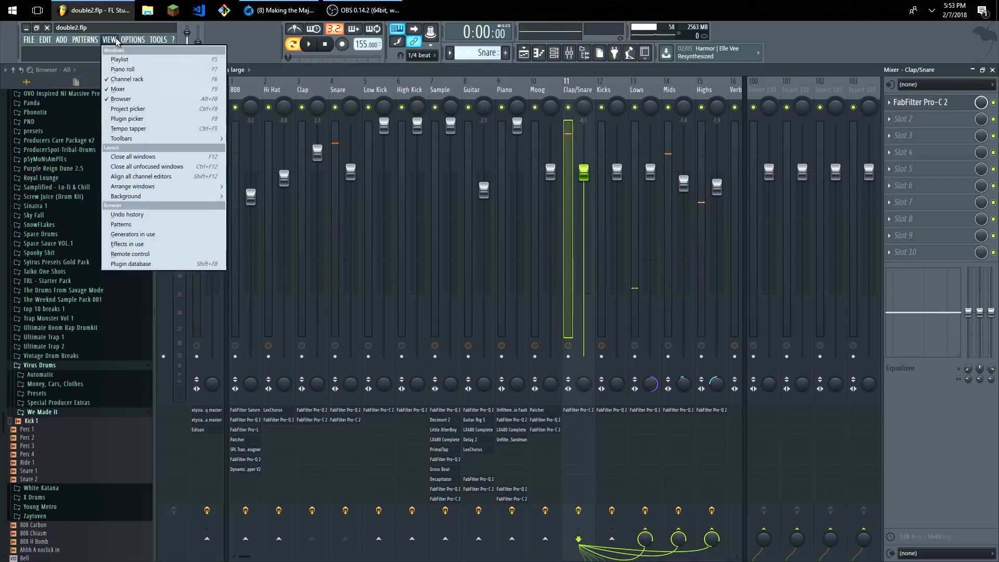
left_click(121, 69)
left_click(111, 40)
left_click(112, 62)
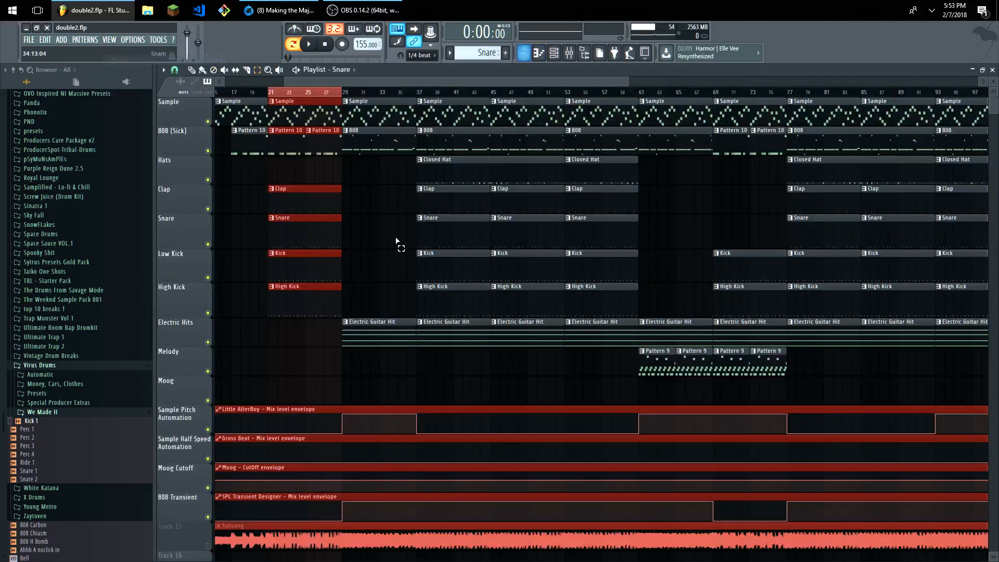
scroll(300, 171, "up", 3)
scroll(208, 204, "up", 4)
scroll(230, 165, "down", 5)
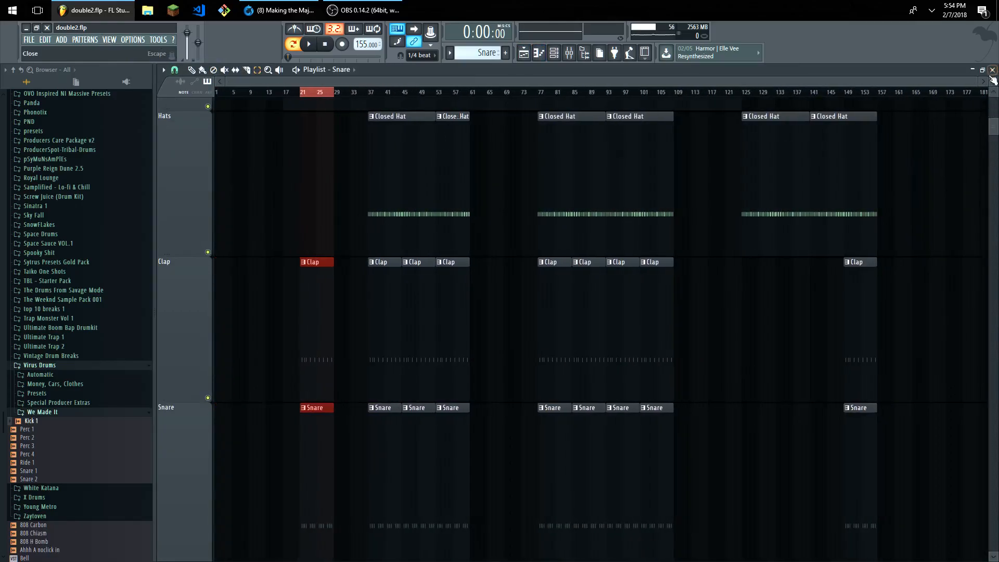
left_click_drag(994, 82, 991, 85)
scroll(298, 103, "up", 3)
scroll(273, 117, "down", 3)
scroll(257, 174, "up", 3)
Step: Mute the Melody, Electric Hits, High Kick, Low Kick, Hats, 808 (Sick) and Sample playlist tracks, and play the song from bar 21
left_click(192, 71)
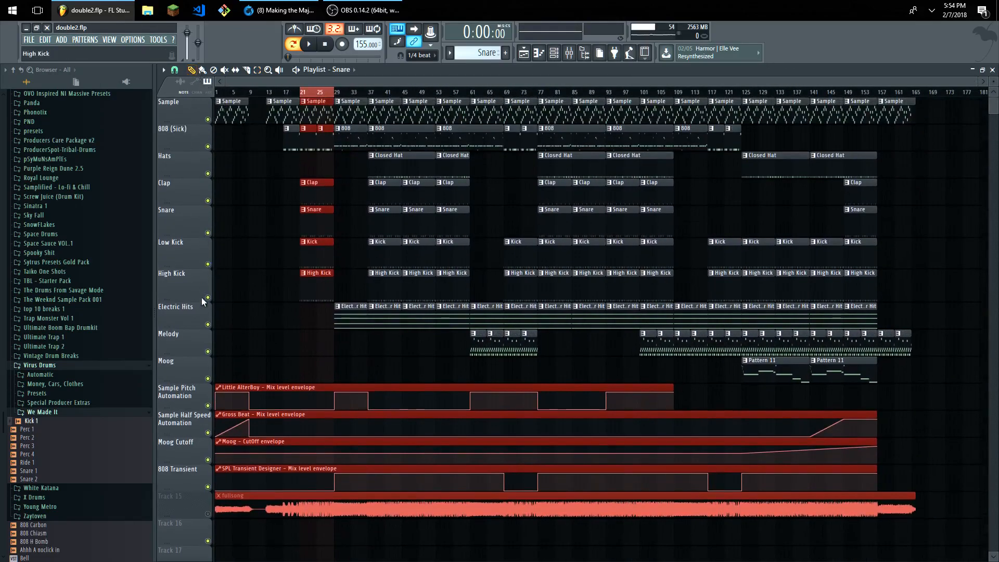
left_click(208, 351)
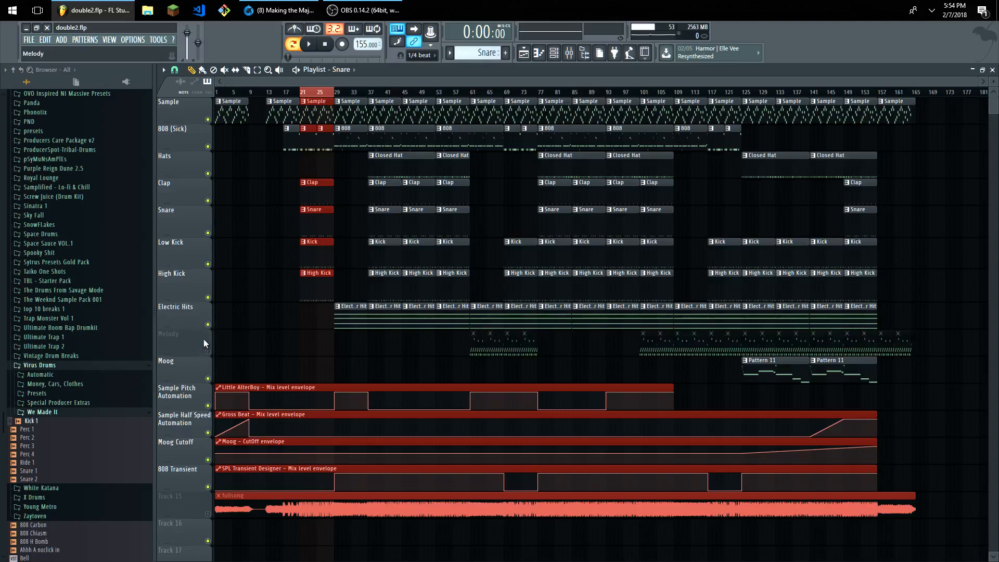
left_click(203, 307)
left_click(205, 277)
left_click(208, 265)
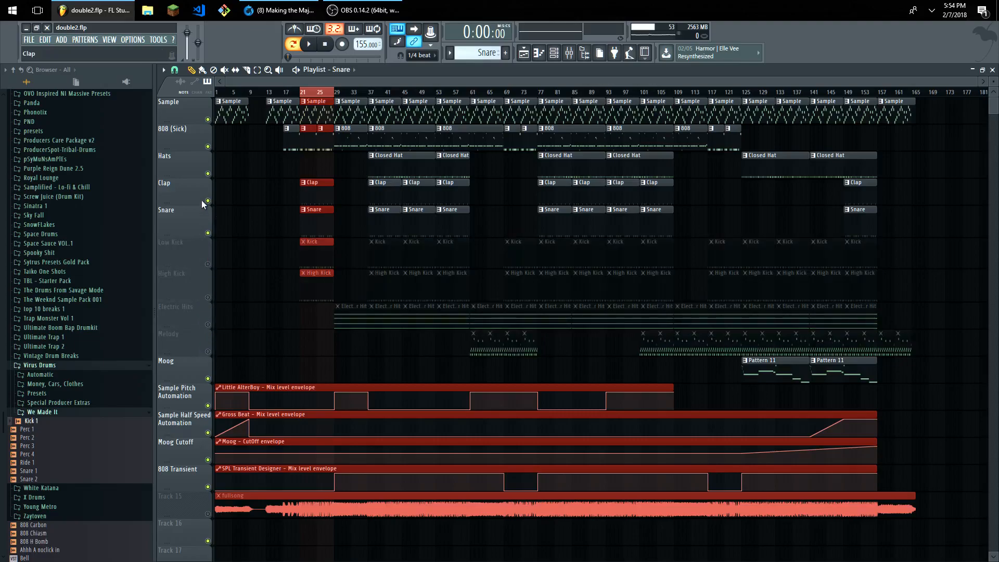
left_click(207, 173)
left_click(208, 146)
left_click(209, 120)
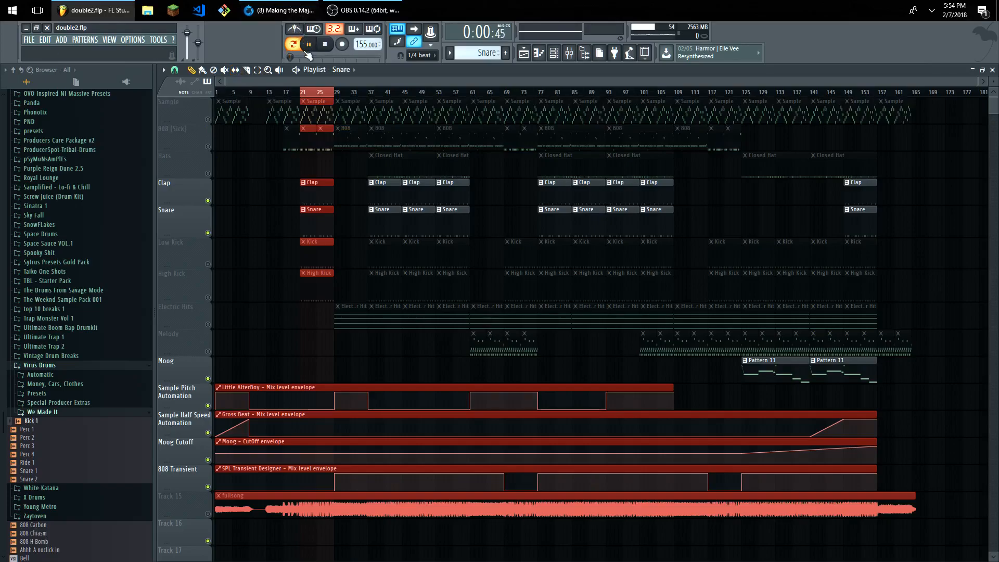
left_click(308, 45)
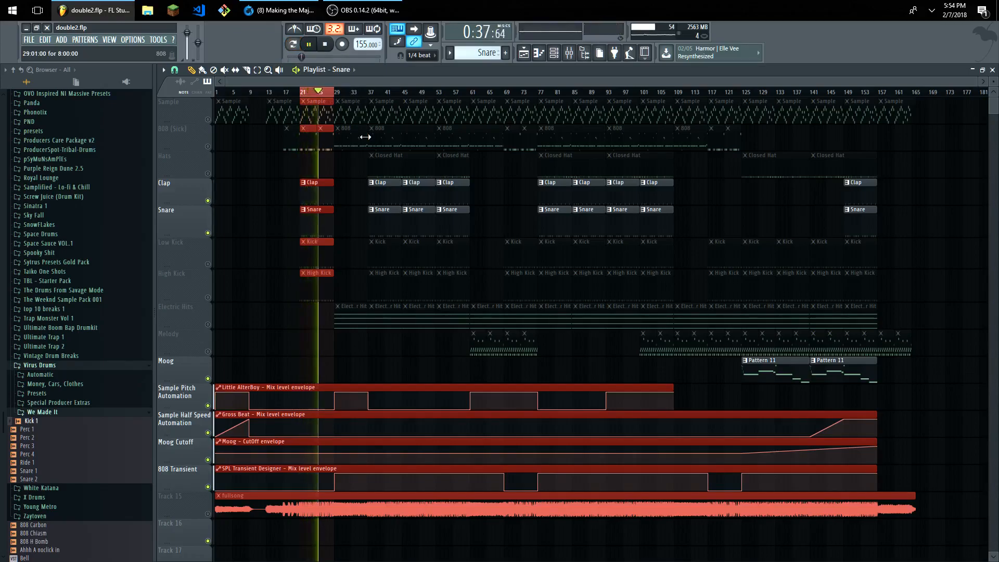
key("space")
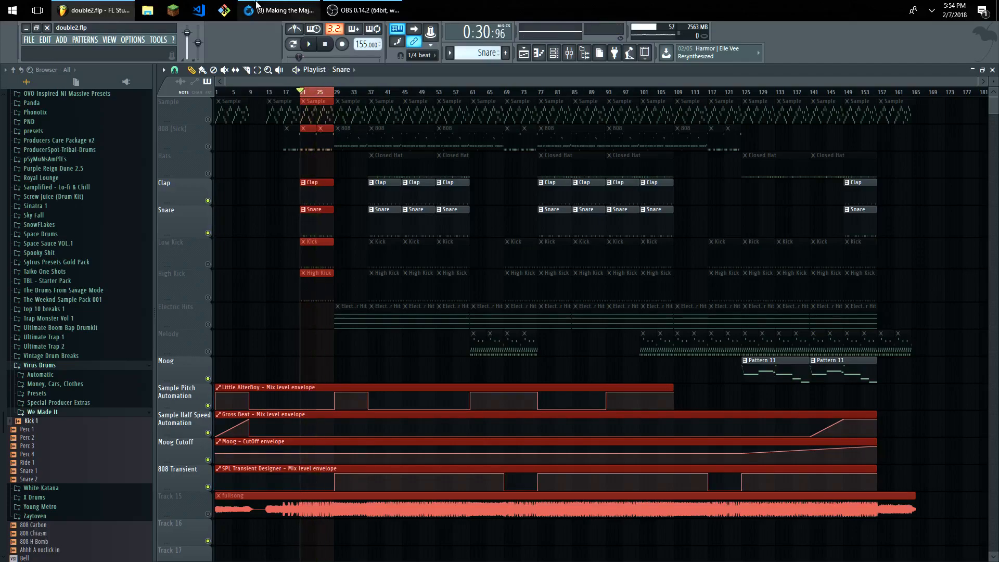
Step: Clear the playlist's current time selection and select bars 37 to 53 instead
left_click(105, 41)
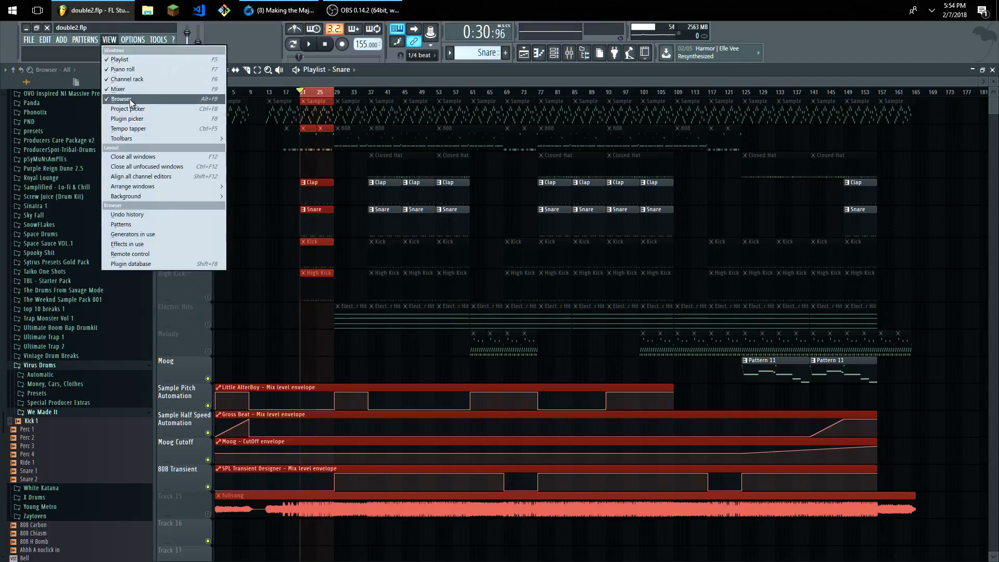
left_click(257, 69)
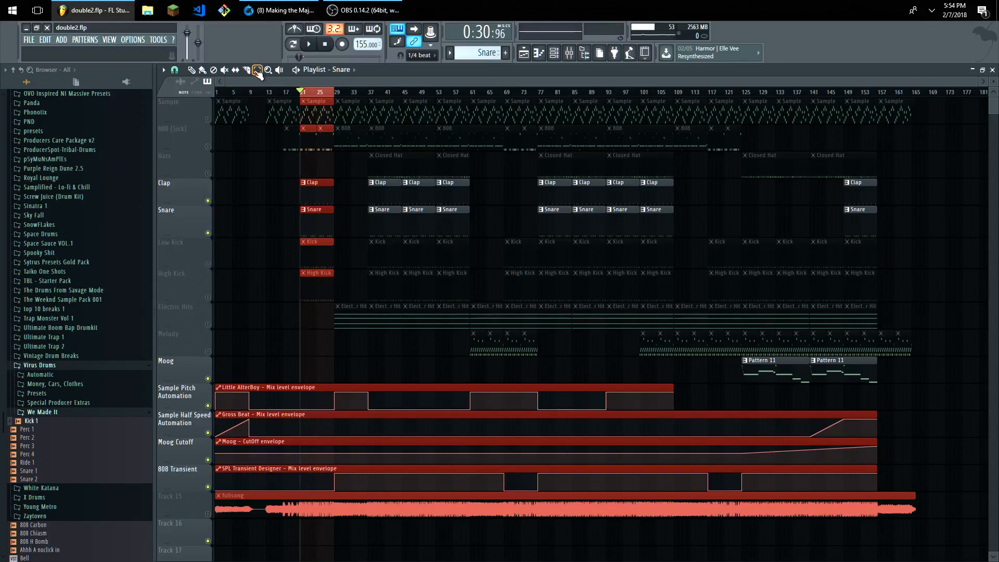
left_click(309, 92)
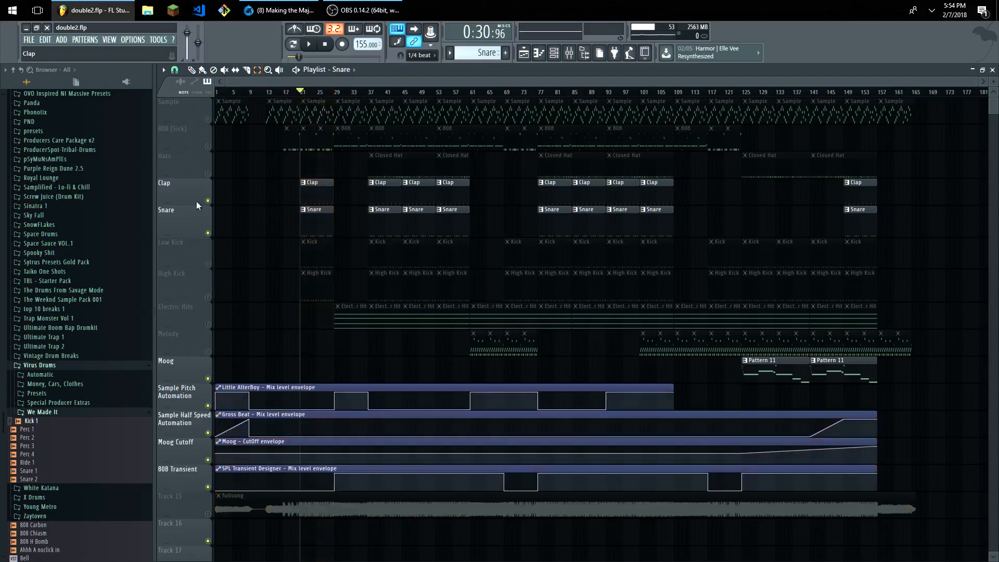
left_click_drag(369, 101, 437, 104)
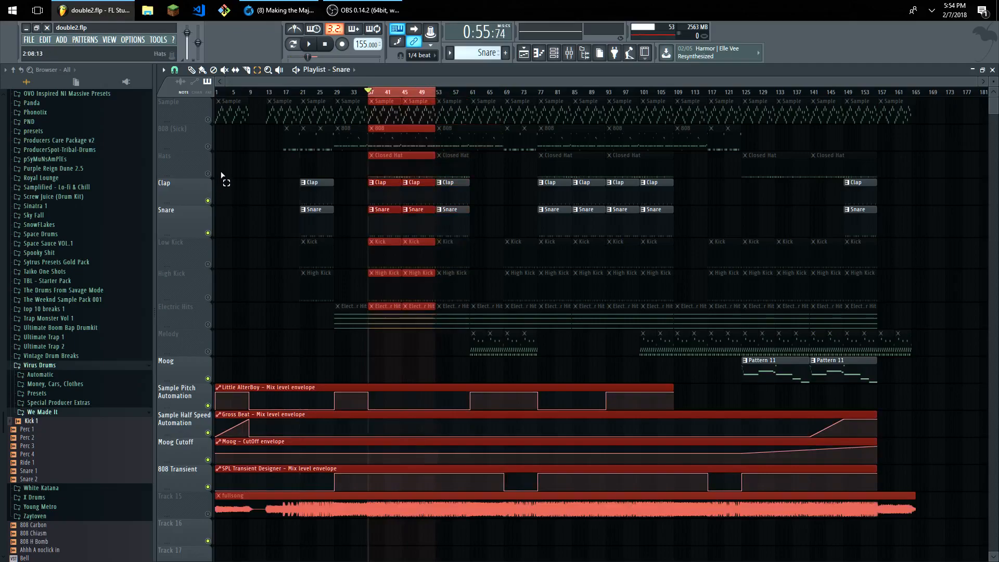
Step: Unmute the Hats and 808 (Sick) playlist tracks one at a time, playing the selected section after each
left_click(208, 173)
left_click(310, 45)
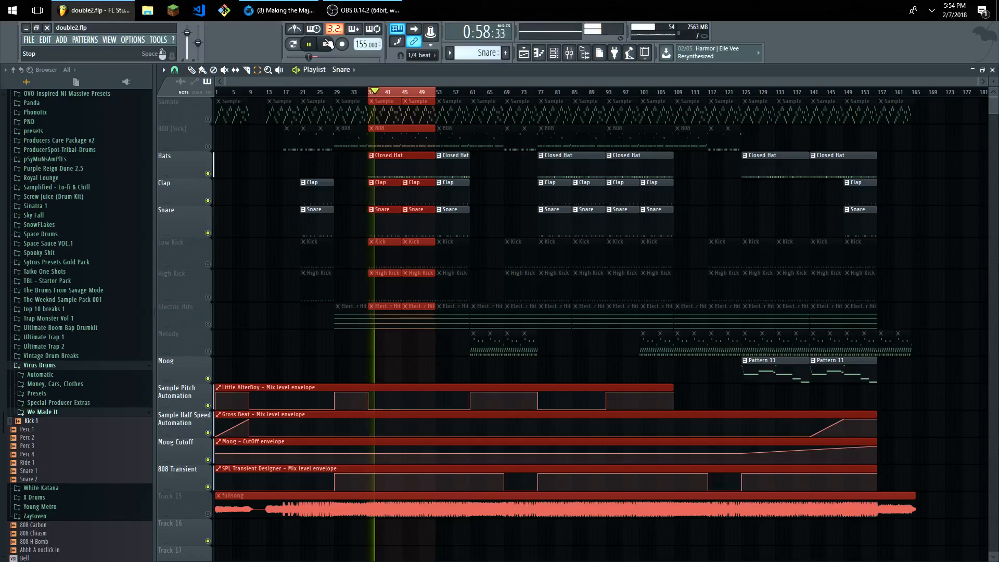
left_click(327, 45)
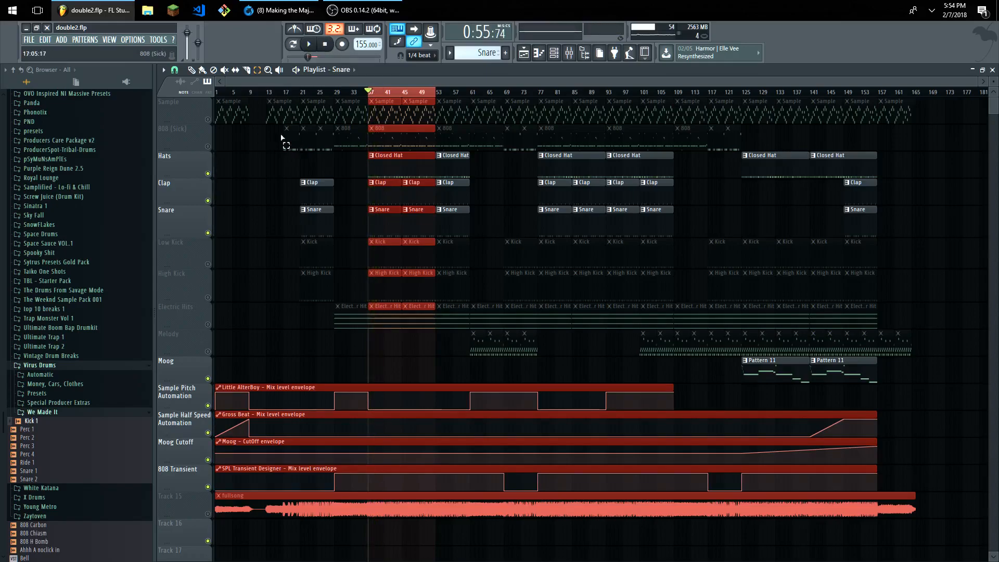
left_click(209, 148)
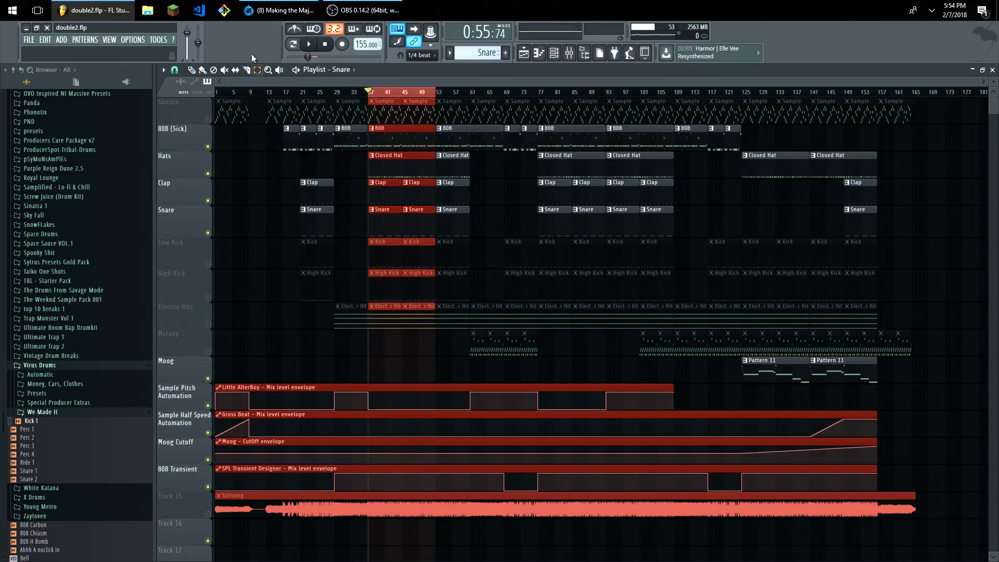
left_click(309, 45)
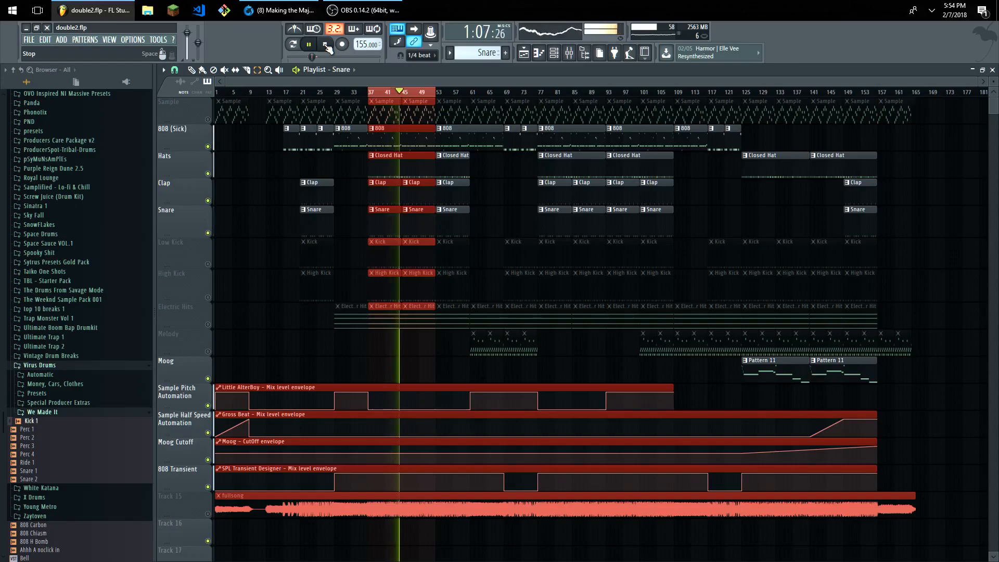
left_click(330, 43)
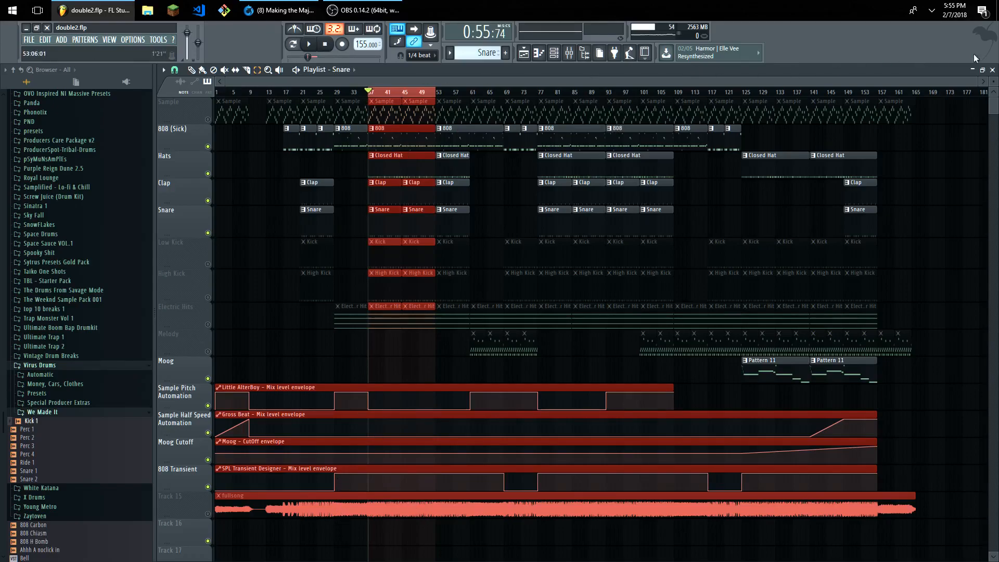
Step: Close the playlist and mixer, and view the sample files and waveforms loaded in the Kick and High Kick channels
left_click(993, 70)
left_click(993, 69)
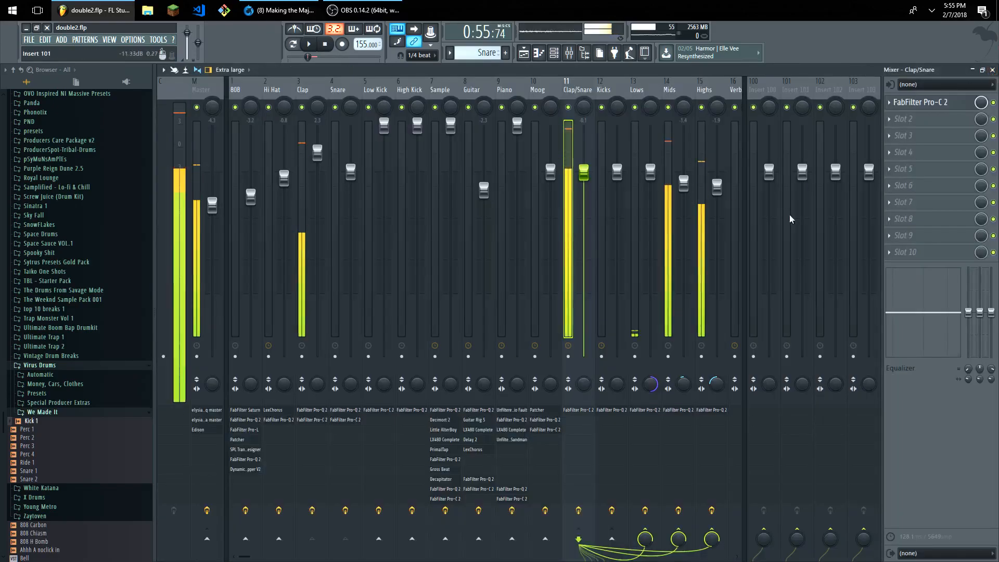
left_click(992, 69)
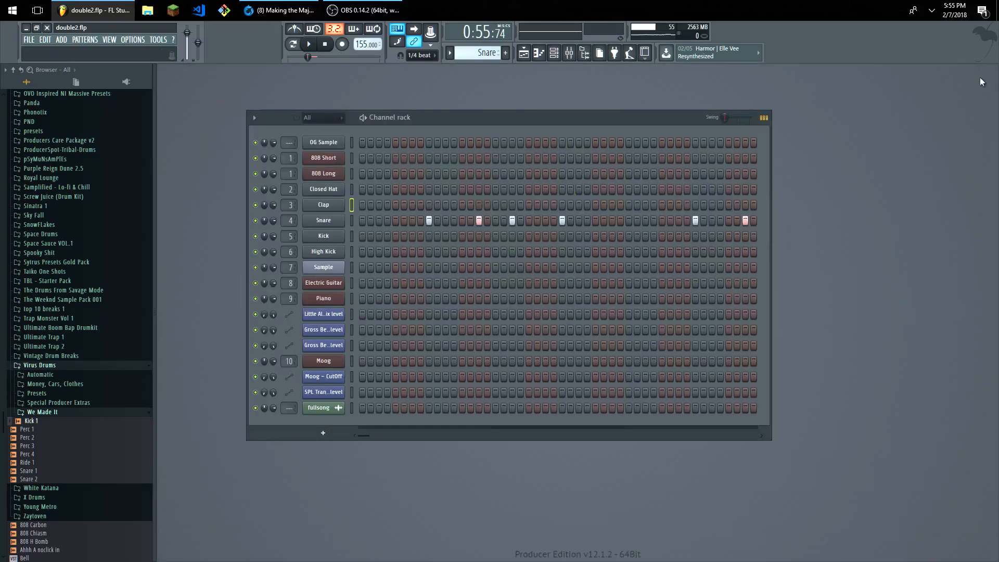
left_click(328, 239)
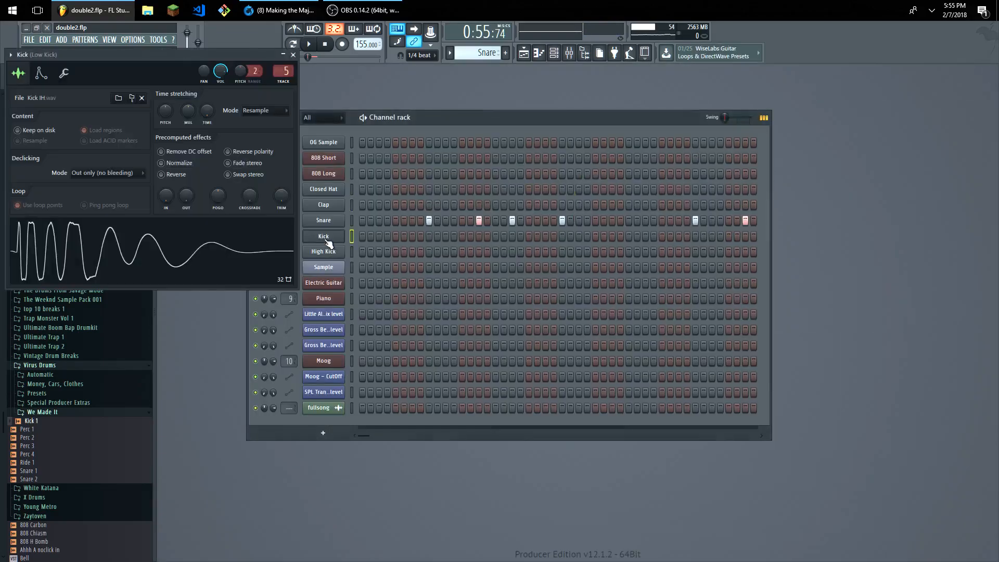
left_click(343, 255)
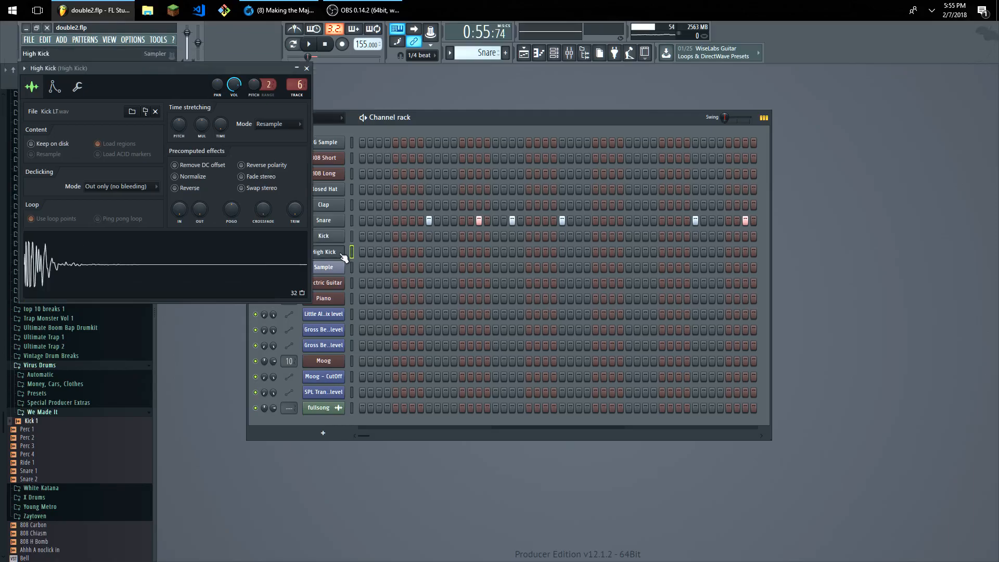
left_click(307, 68)
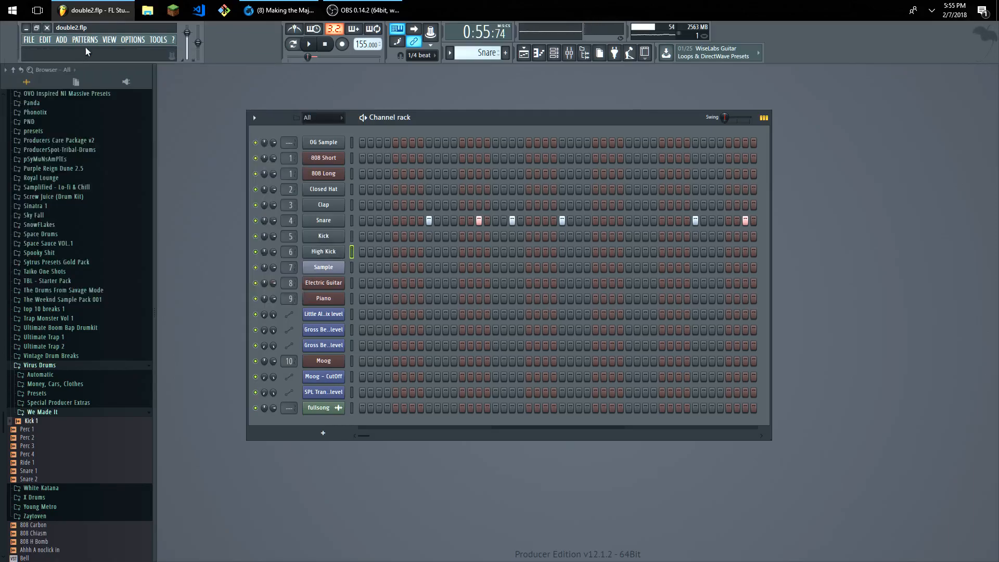
Step: Open the mixer on the High Kick track and audition the high kick sound repeatedly
left_click(109, 41)
left_click(123, 85)
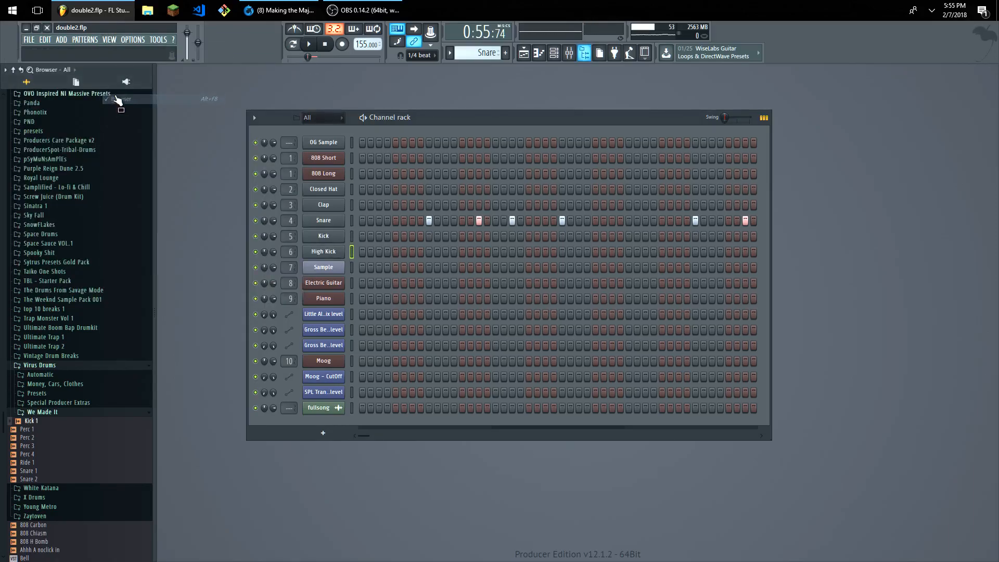
left_click(109, 40)
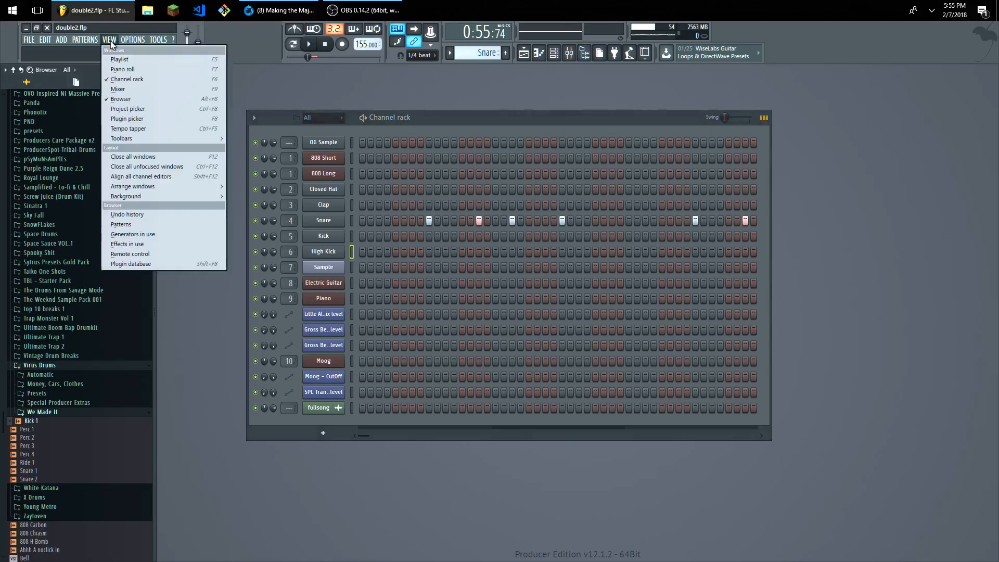
left_click(130, 86)
key("z")
key("z")
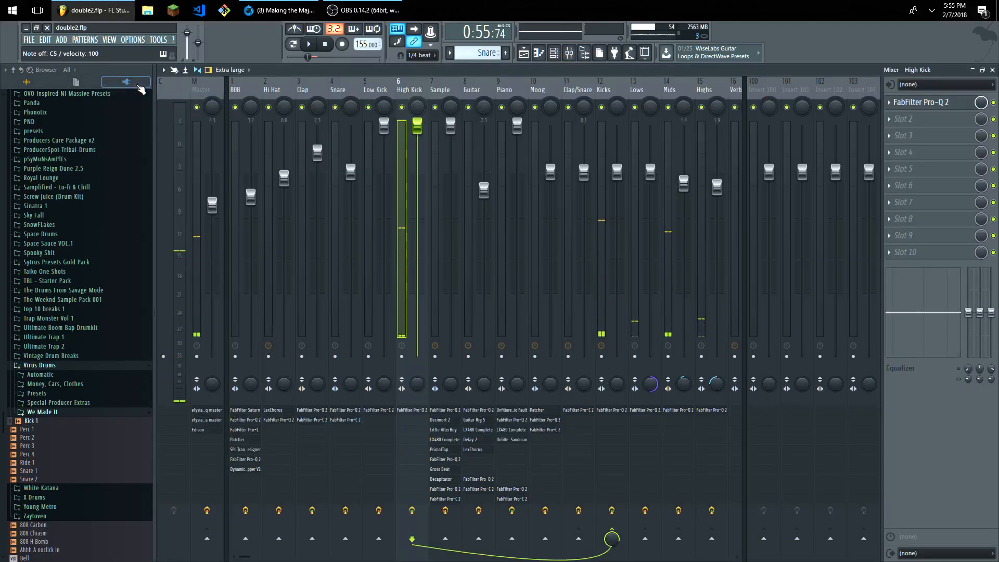
key("z")
key("z")
key("z")
key("z")
key("z")
key("z")
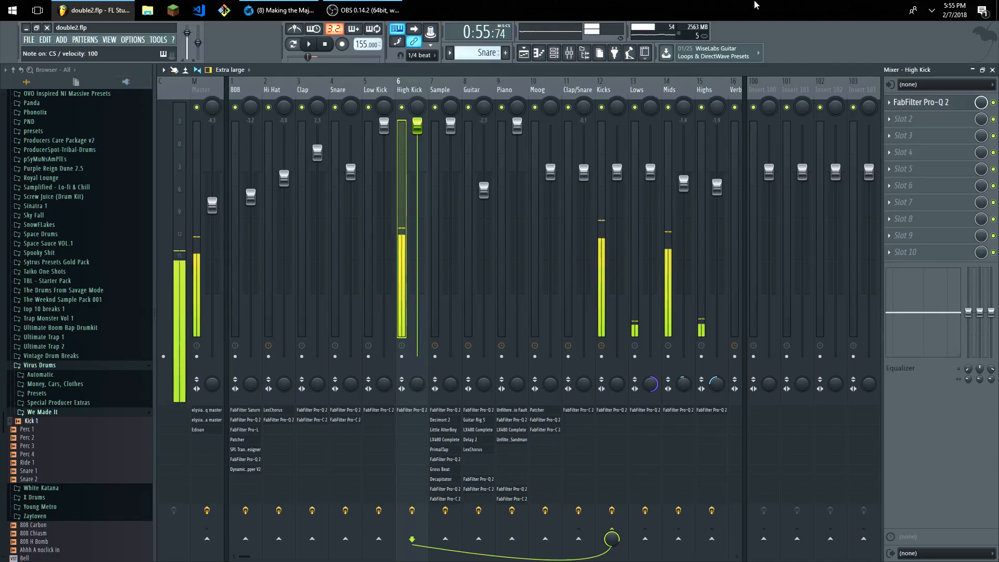
Step: View the High Kick track's FabFilter Pro-Q 2 curve while auditioning the kick, and close the plugin
left_click(921, 102)
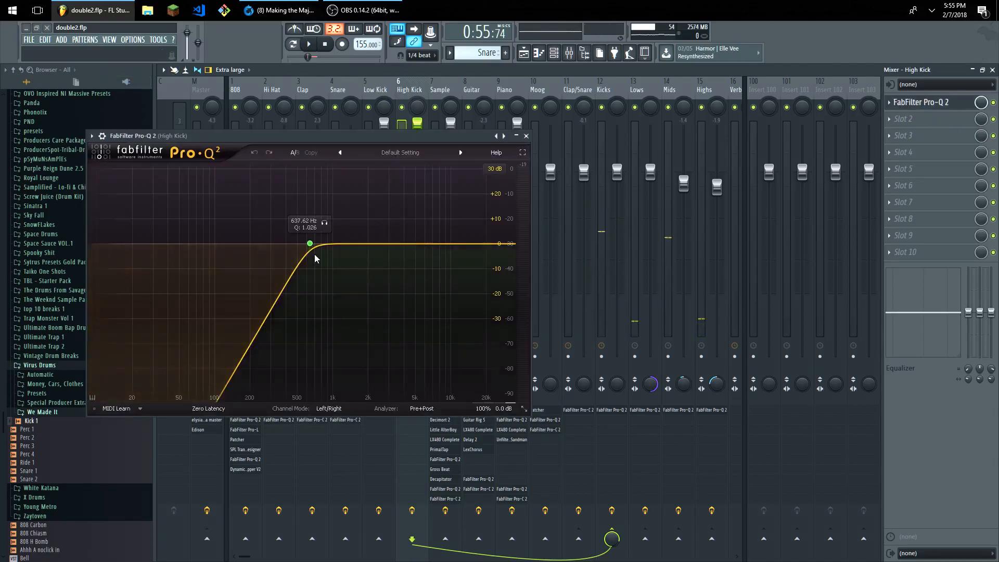
key("z")
key("z")
key("z")
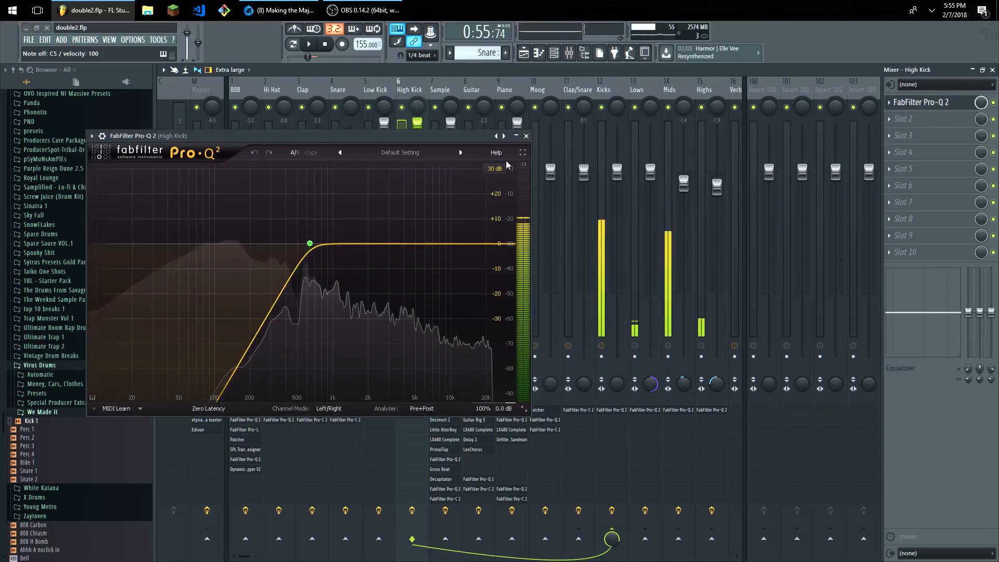
left_click(526, 135)
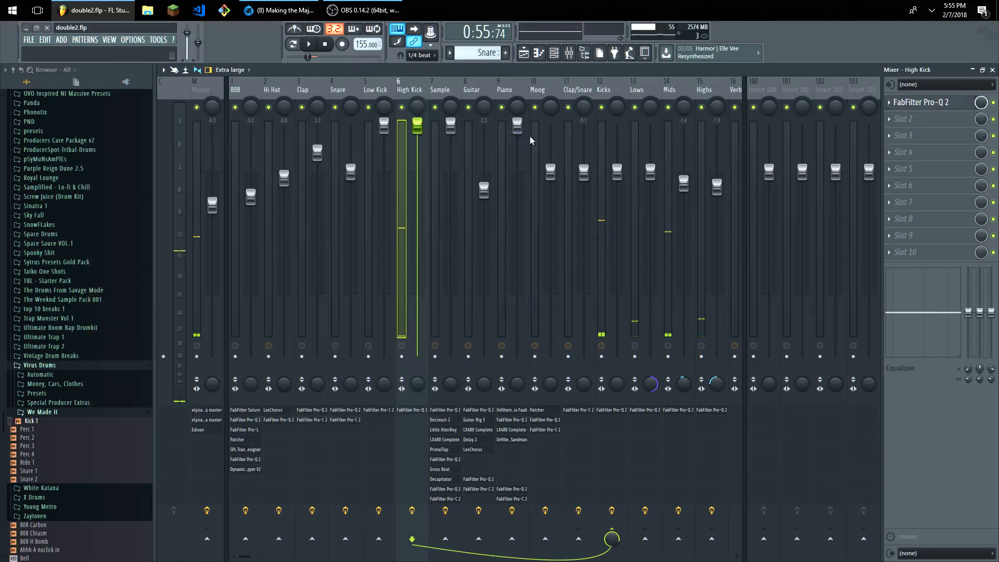
Step: View the FabFilter Pro-C 2 settings on the Low Kick mixer track and close the plugin
left_click(374, 171)
left_click(956, 107)
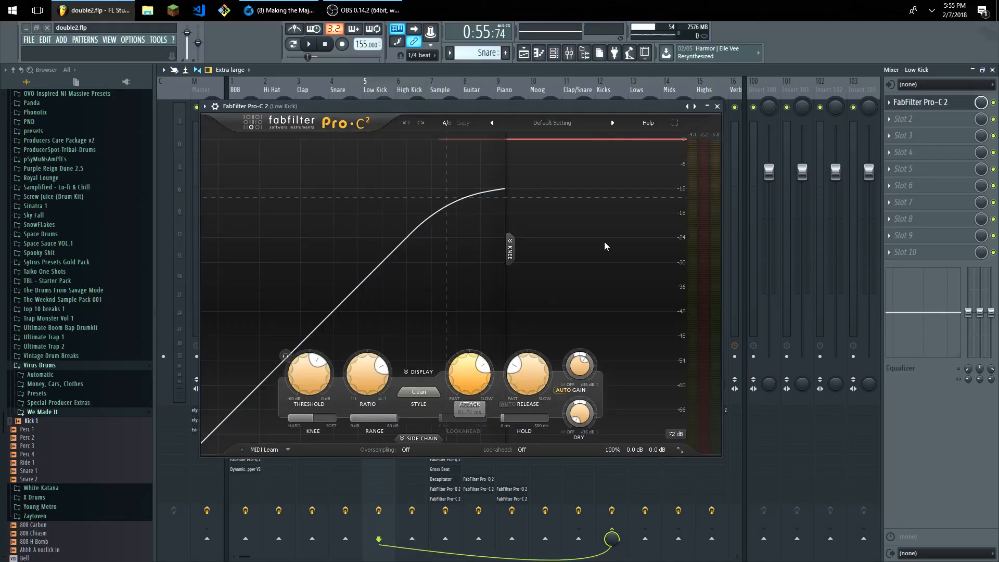
left_click(718, 107)
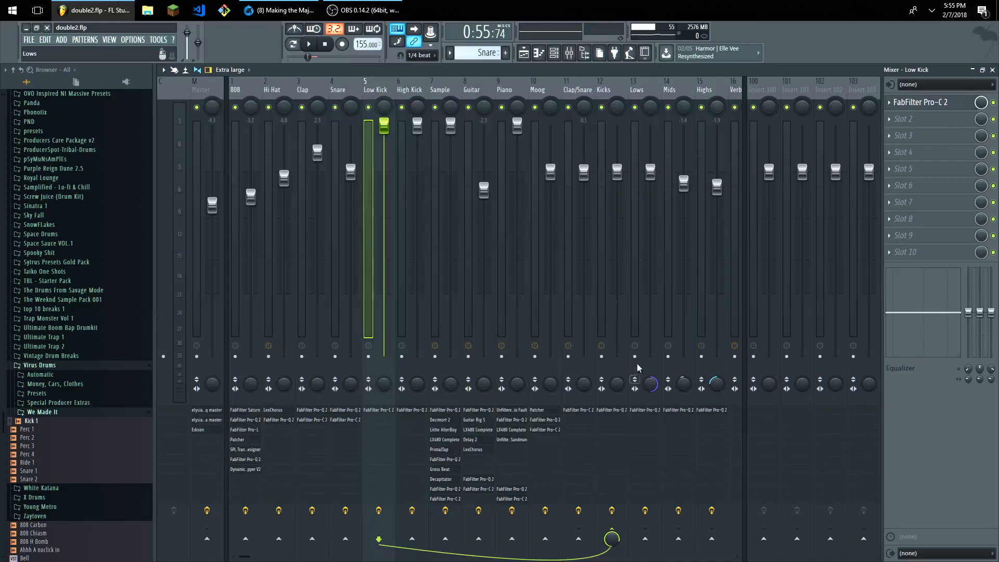
Step: View the FabFilter Pro-Q 2 curve on the Kicks mixer track and close the plugin
left_click(597, 297)
left_click(908, 104)
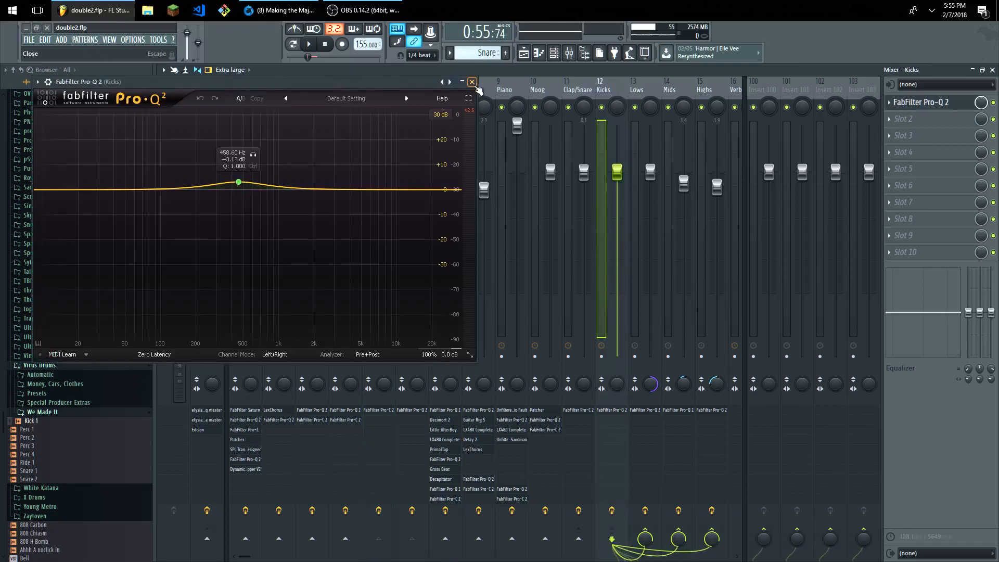
left_click(472, 82)
Step: Unmute the Low Kick and High Kick tracks in the playlist and briefly play back the selected section
left_click(109, 40)
left_click(125, 58)
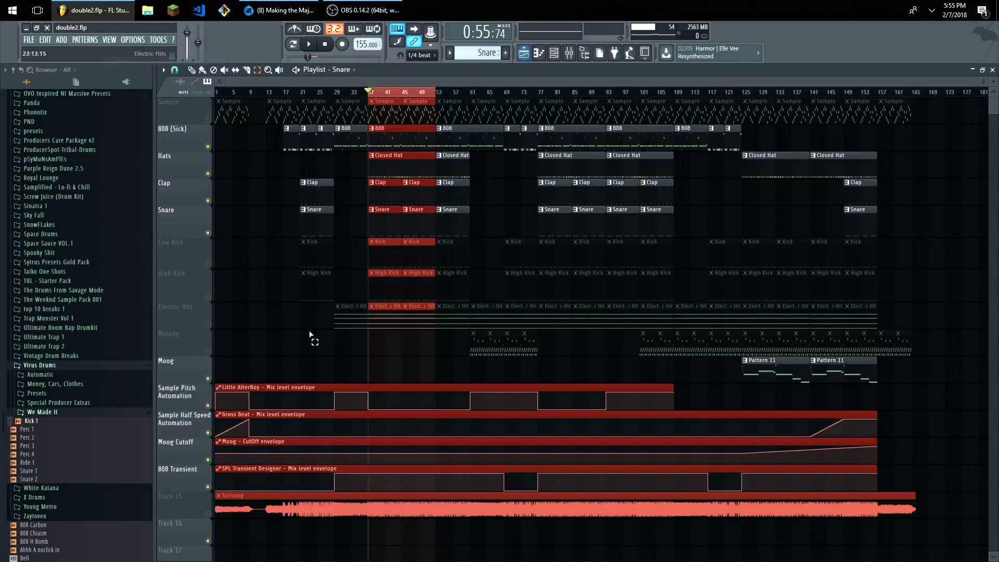
left_click(203, 299)
left_click(208, 265)
left_click(208, 297)
left_click(309, 44)
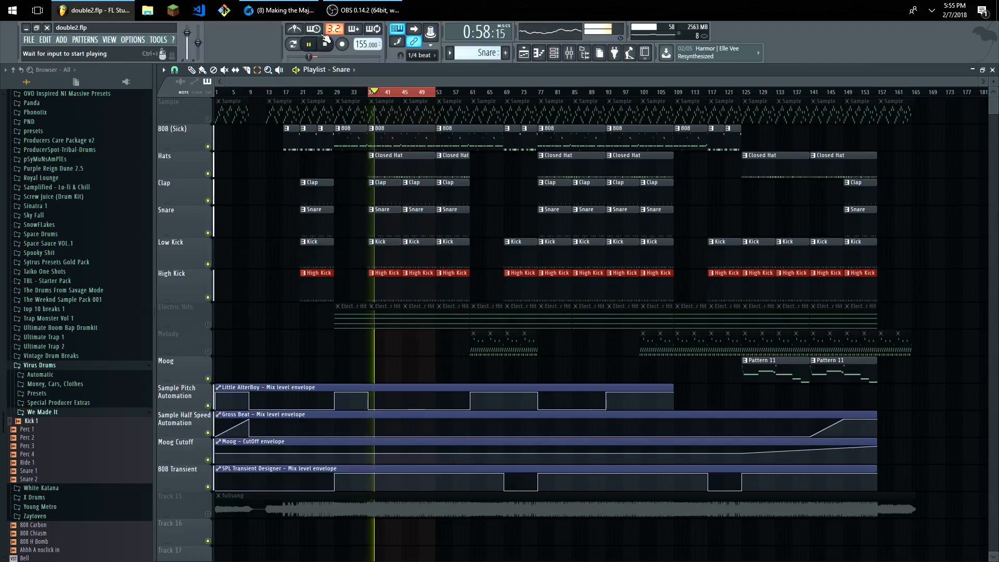
left_click(325, 44)
Step: Bypass the Master track's effects in the mixer, and play the selected section before stopping playback in the playlist
left_click(109, 39)
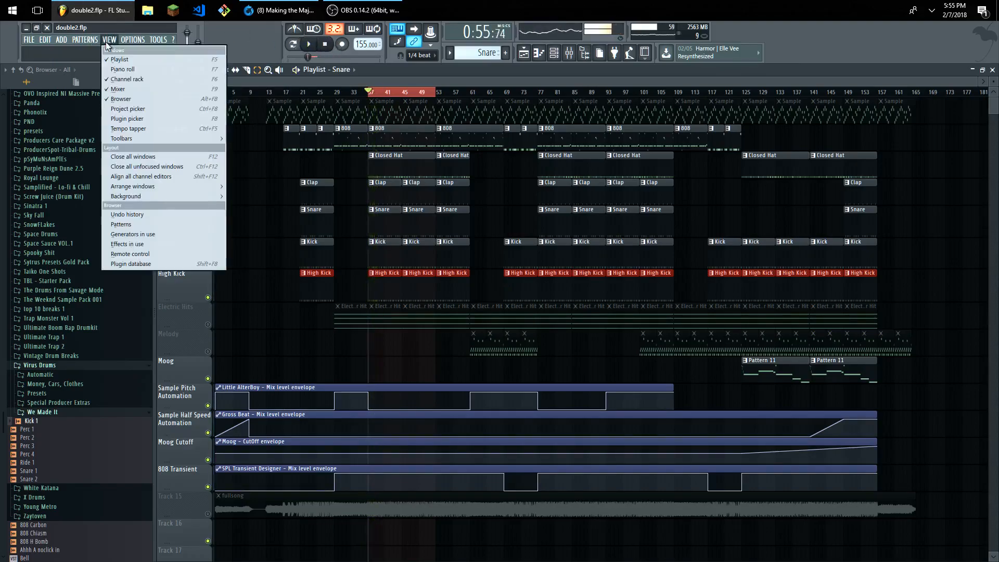
left_click(119, 89)
left_click(207, 510)
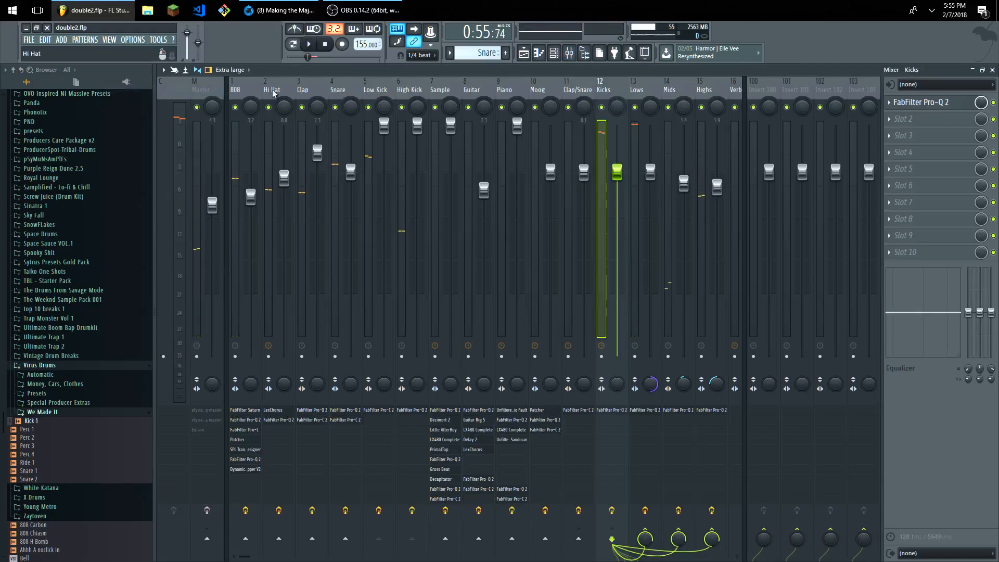
left_click(308, 46)
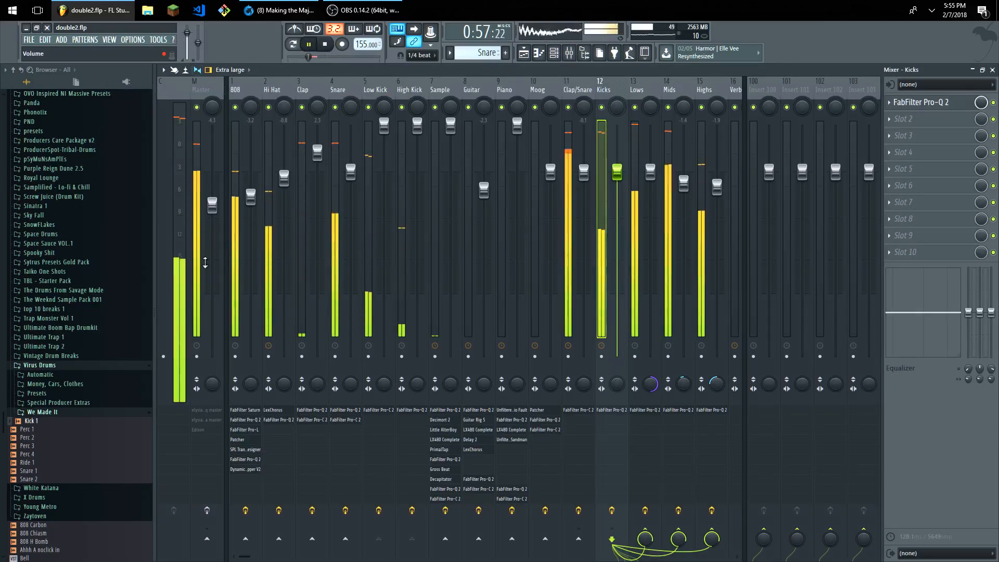
left_click(109, 40)
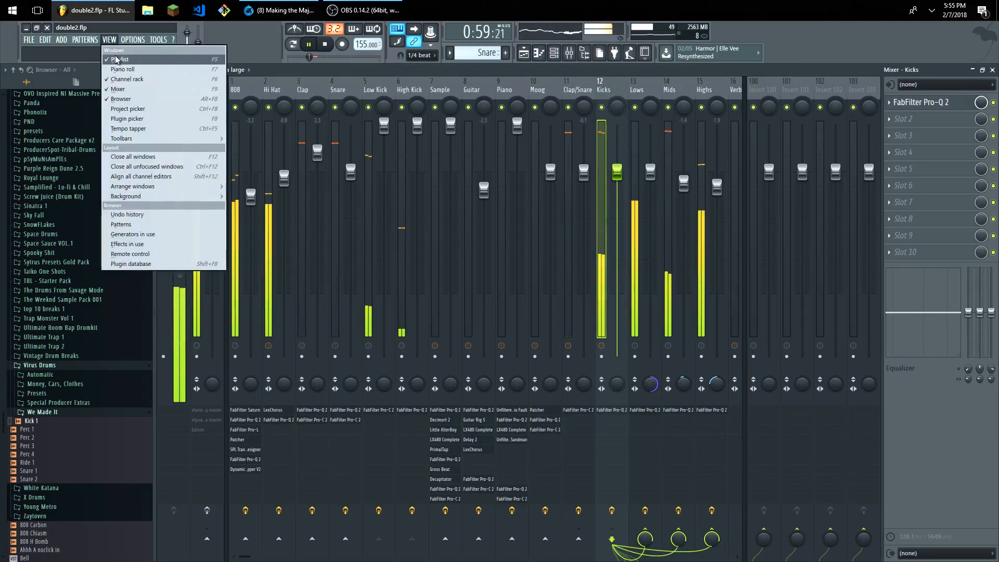
left_click(119, 59)
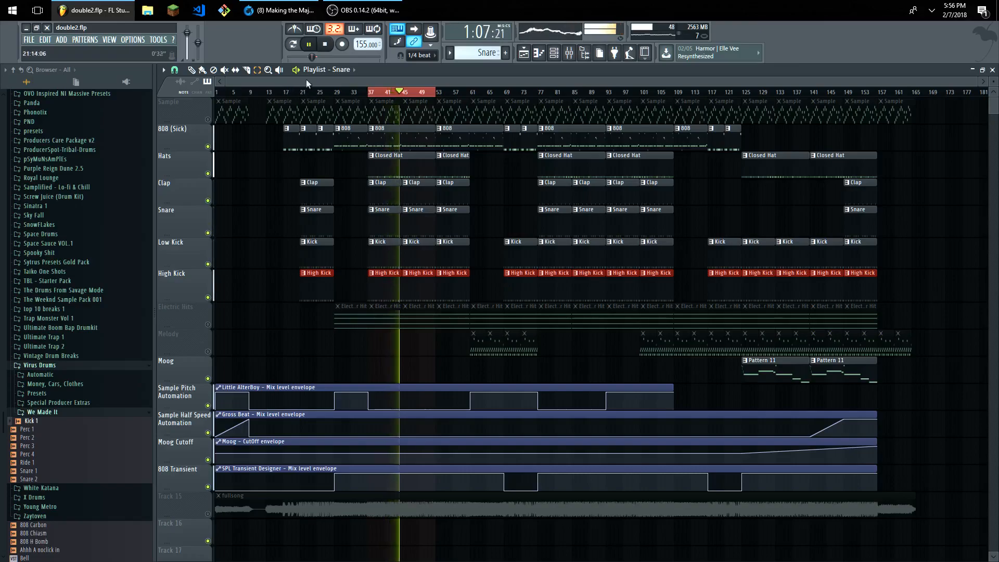
key("space")
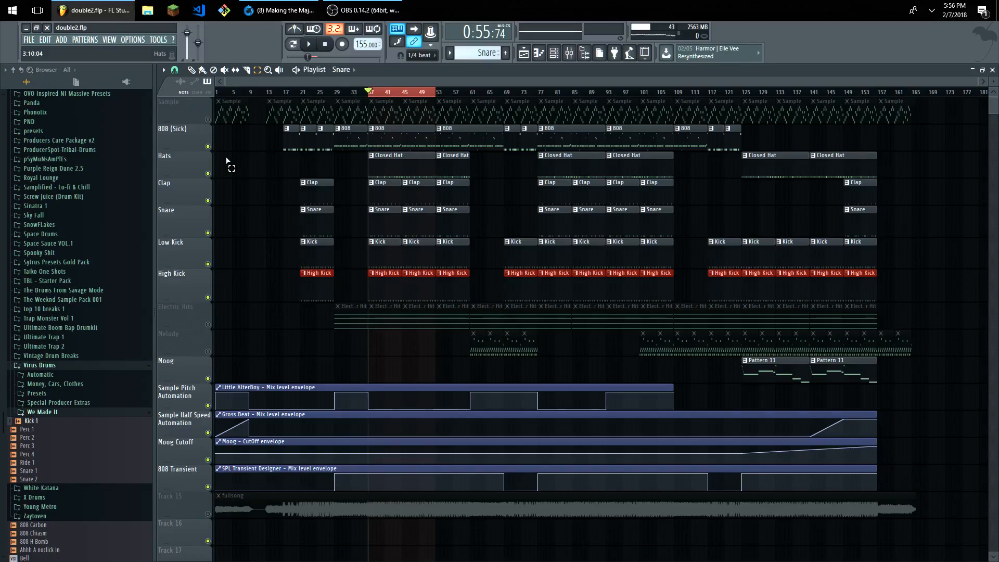
Step: Unmute the Electric Hits track in the playlist and play back the selected section with it
left_click(208, 325)
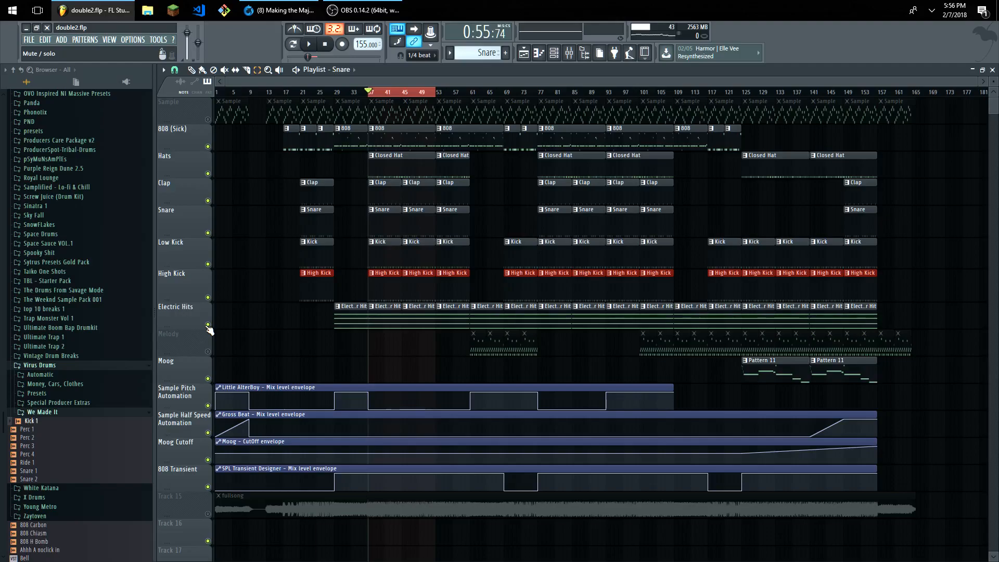
key("space")
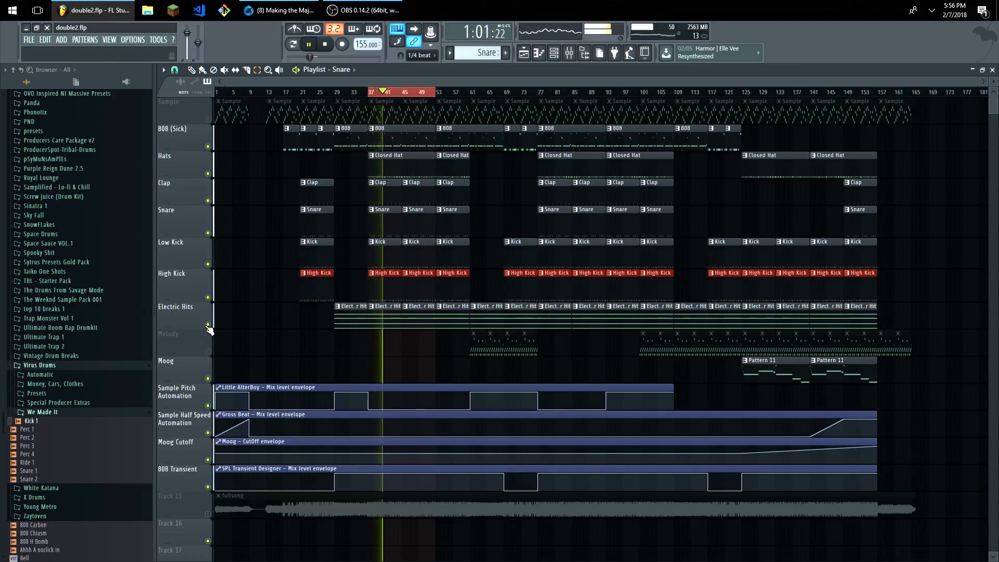
key("space")
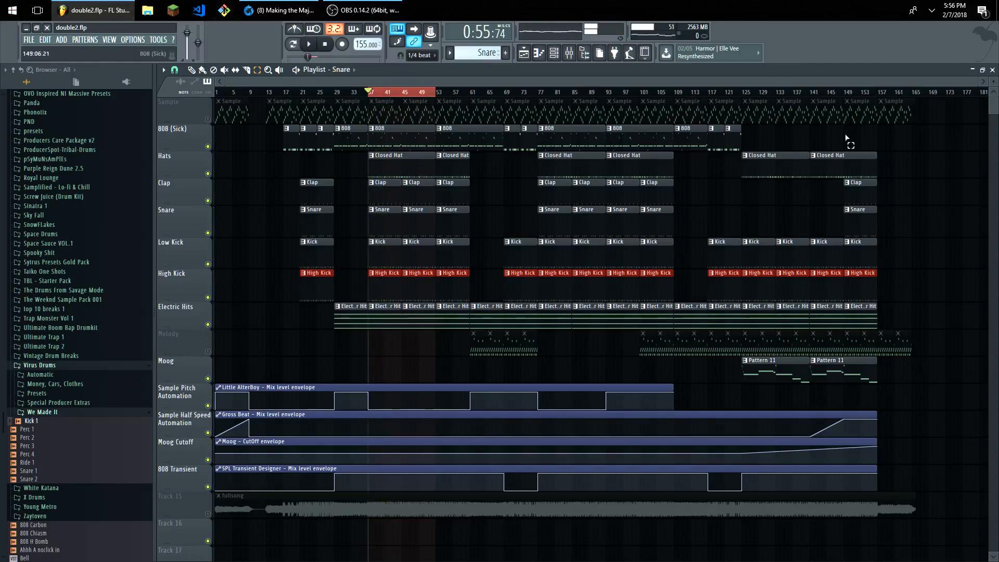
Step: Close the playlist and mixer, and view the Electric Guitar channel's Ample Guitar instrument
left_click(992, 71)
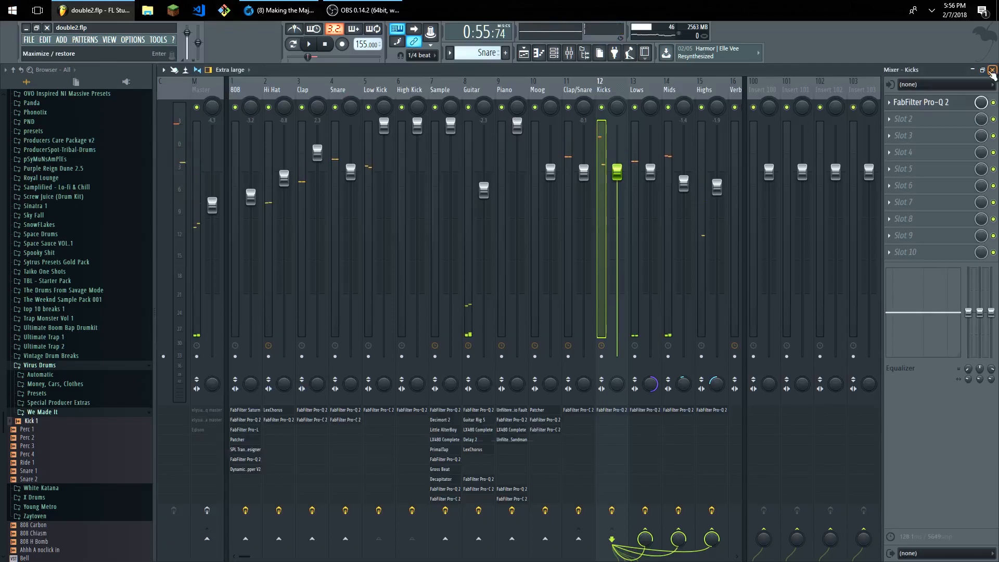
left_click(993, 71)
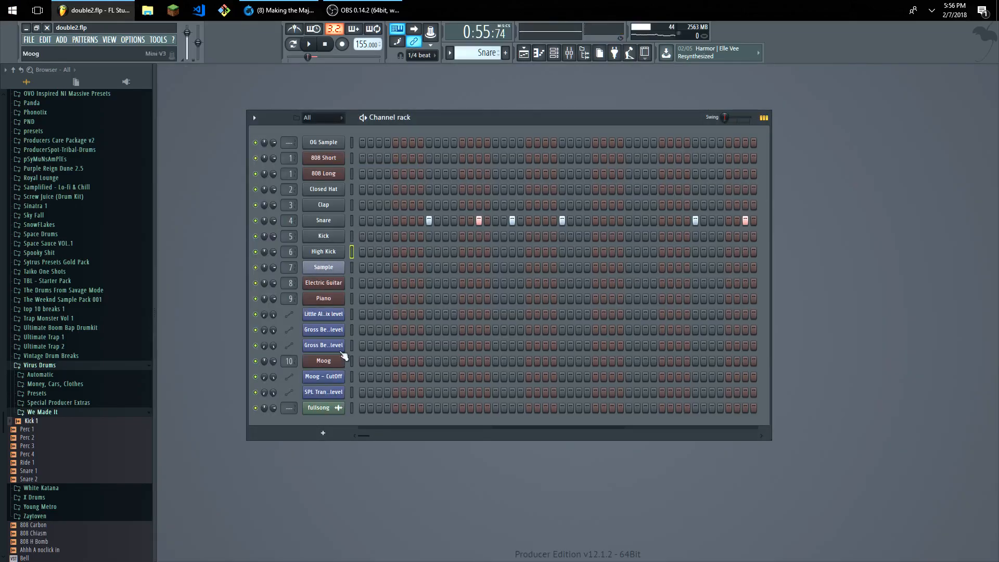
left_click(341, 284)
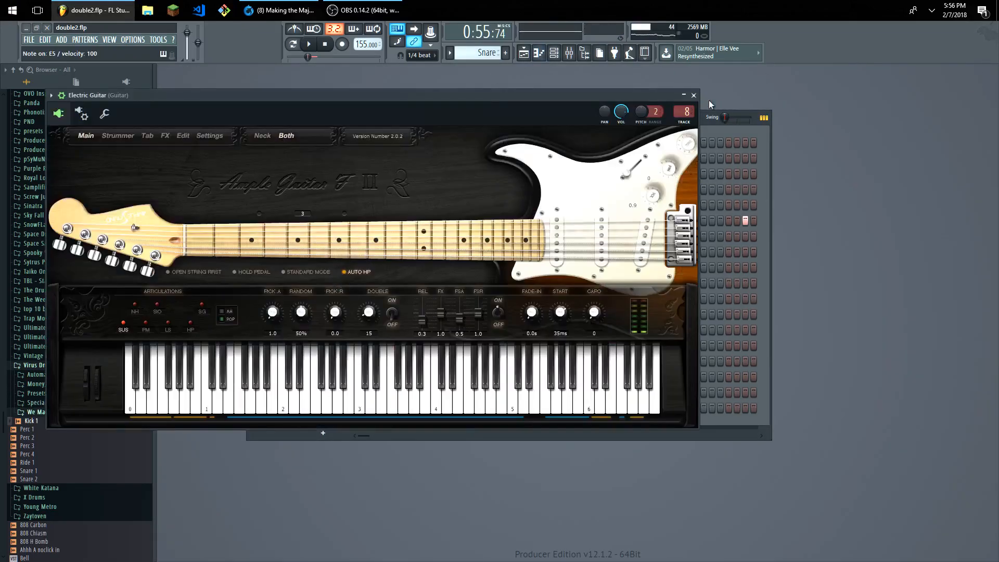
left_click(694, 95)
Step: Switch to the electric guitar hit pattern and examine the Electric Guitar channel's notes in the piano roll
scroll(479, 52, "down", 3)
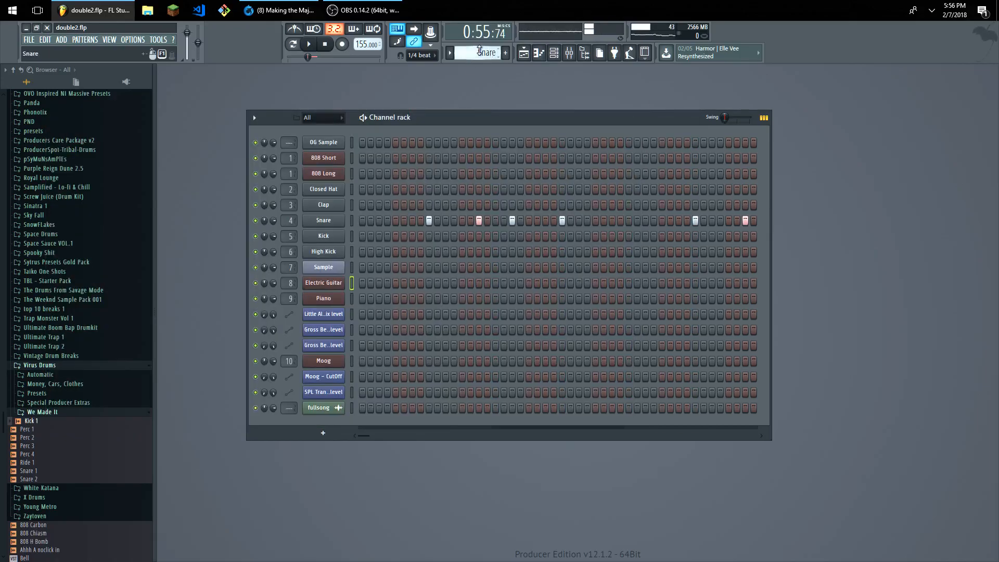
right_click(303, 279)
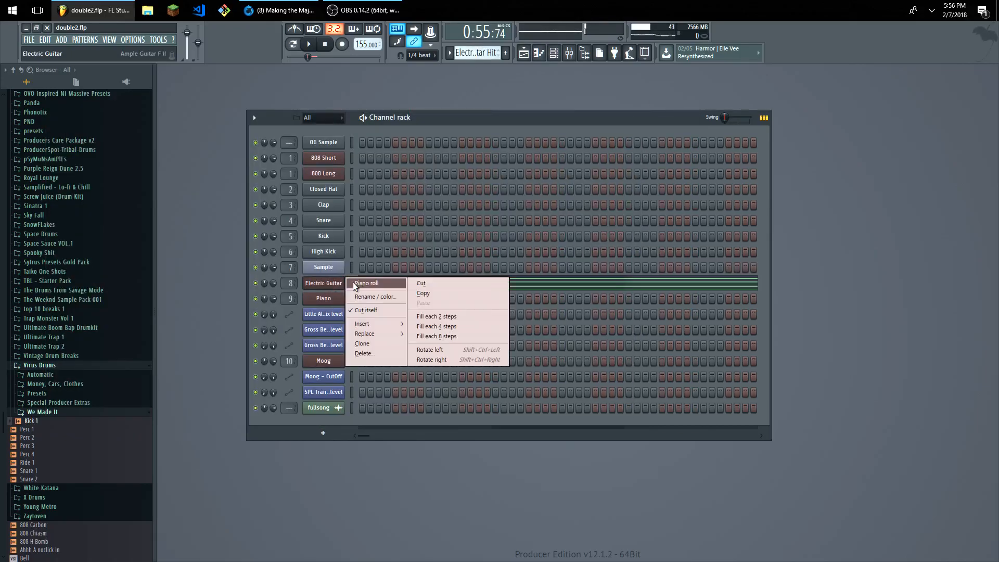
left_click(333, 280)
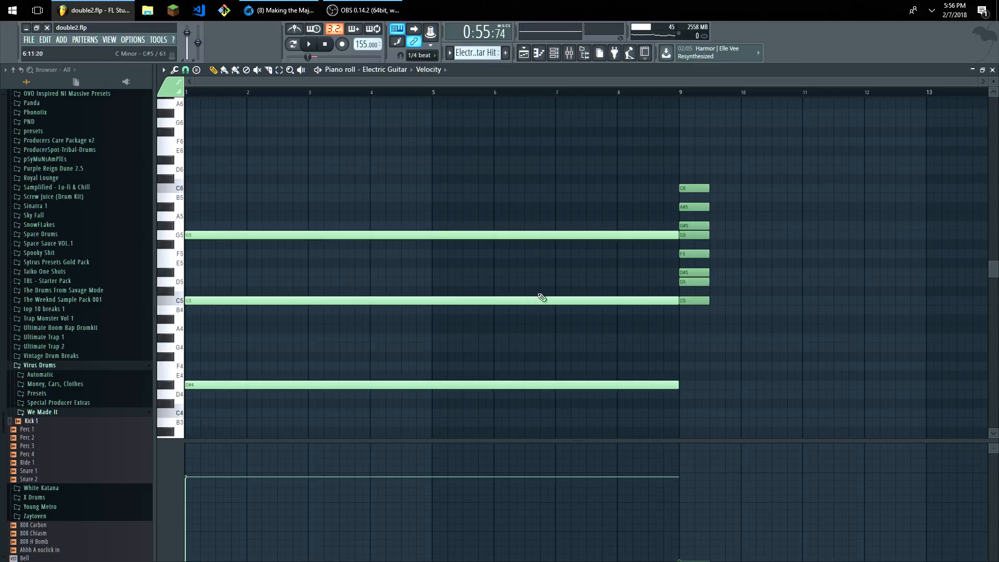
scroll(540, 313, "down", 4)
scroll(424, 346, "up", 5)
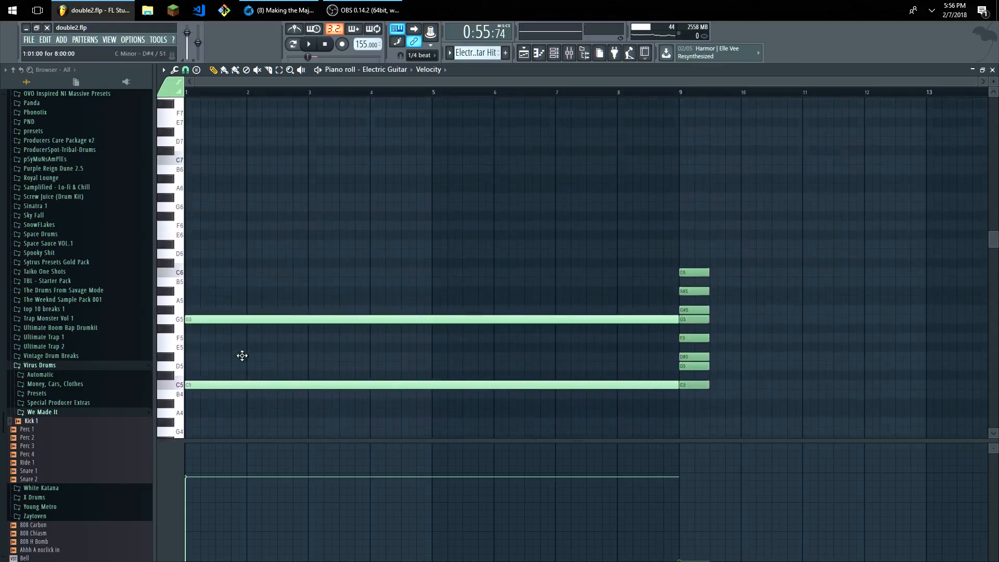
scroll(245, 343, "down", 6)
scroll(141, 101, "up", 3)
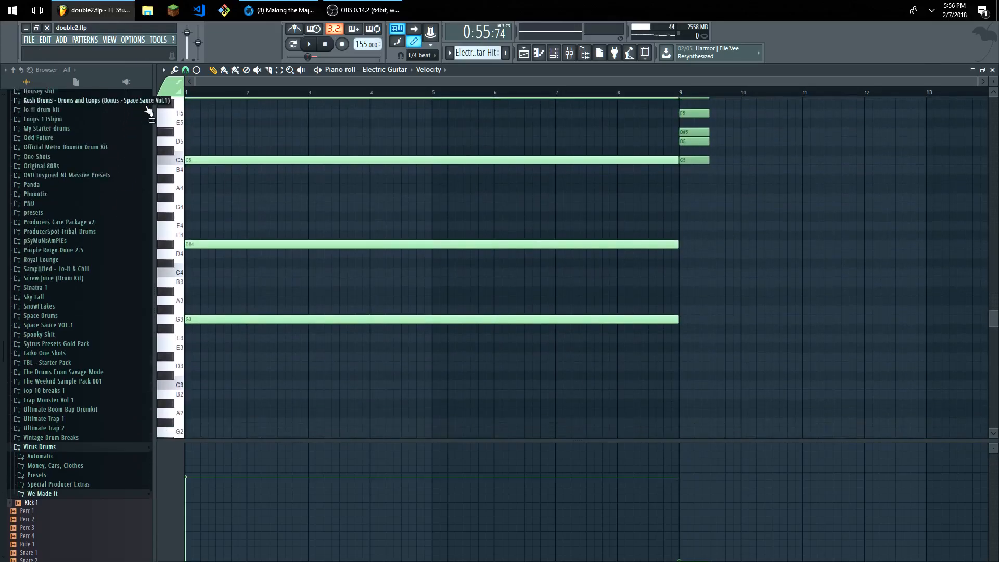
scroll(141, 101, "up", 1)
scroll(188, 150, "up", 1)
Step: Open the mixer on the Guitar track, view its first FabFilter Pro-Q 2 curve, and close the plugin
left_click(110, 40)
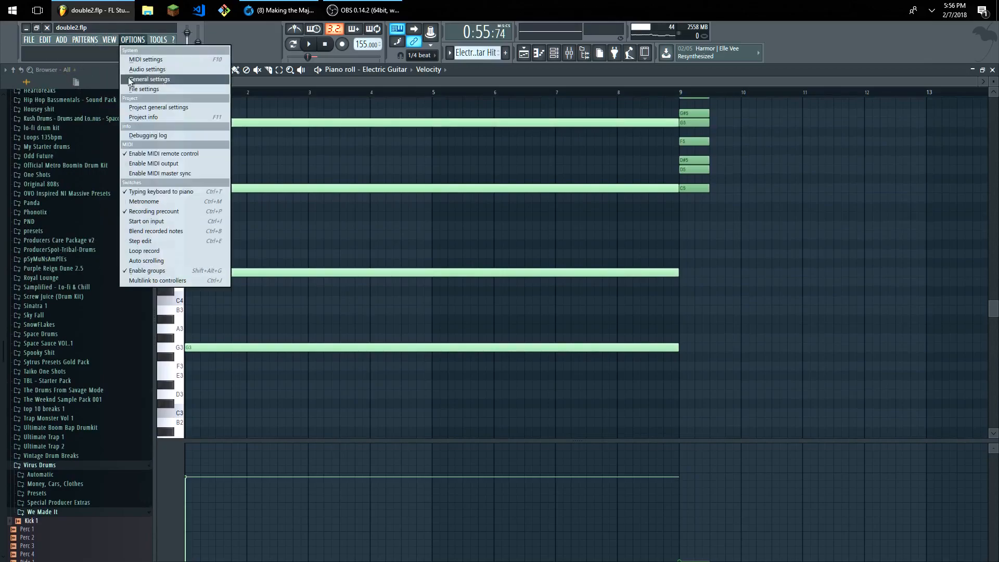
left_click(119, 89)
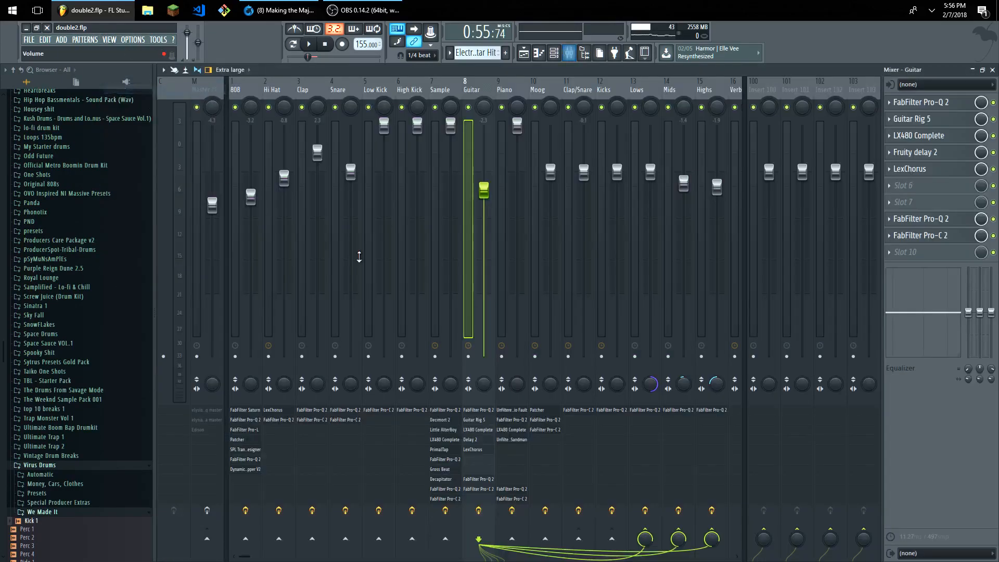
left_click(921, 102)
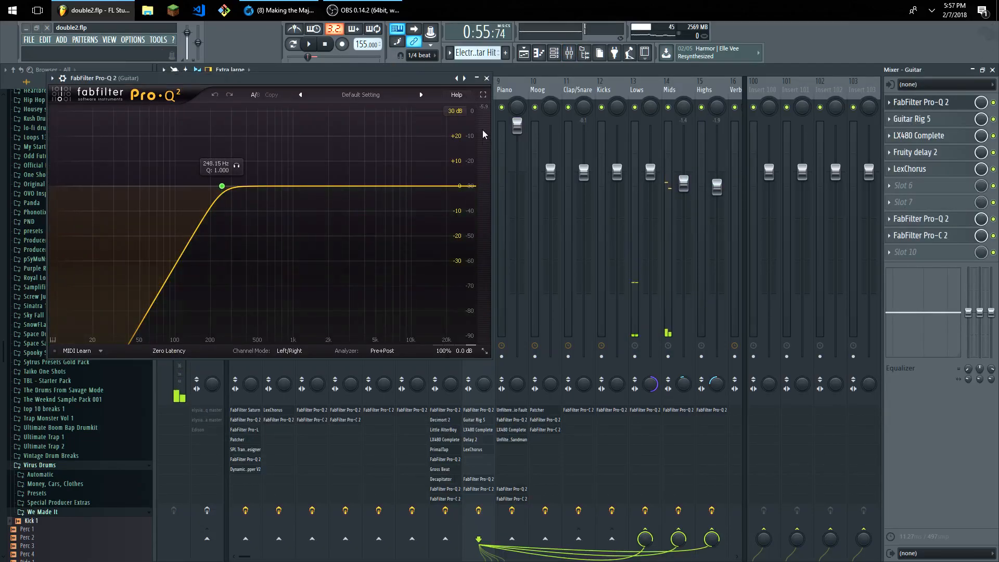
left_click(486, 79)
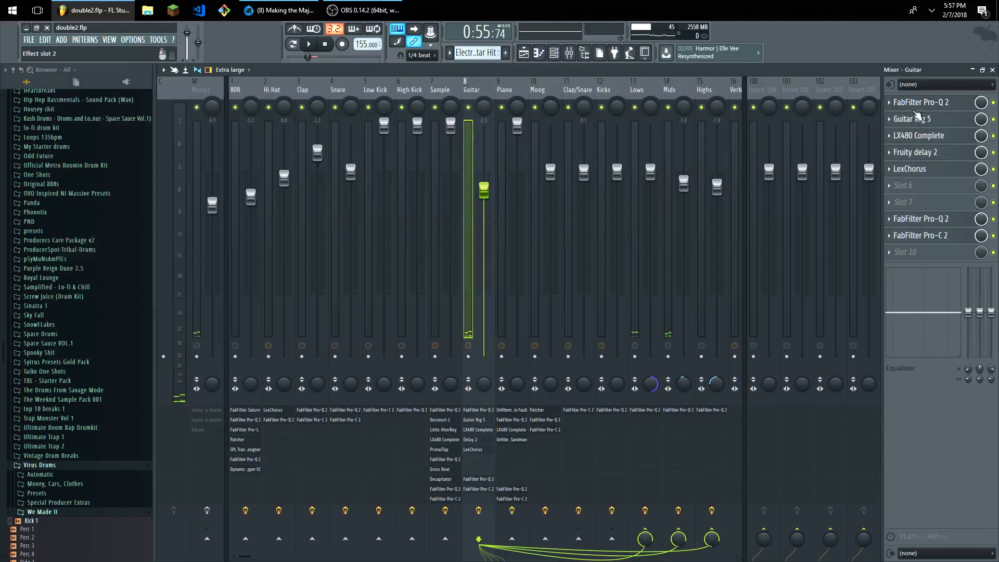
Step: View the rack of amps and effects in the Guitar track's Guitar Rig 5, and close the plugin
left_click(917, 124)
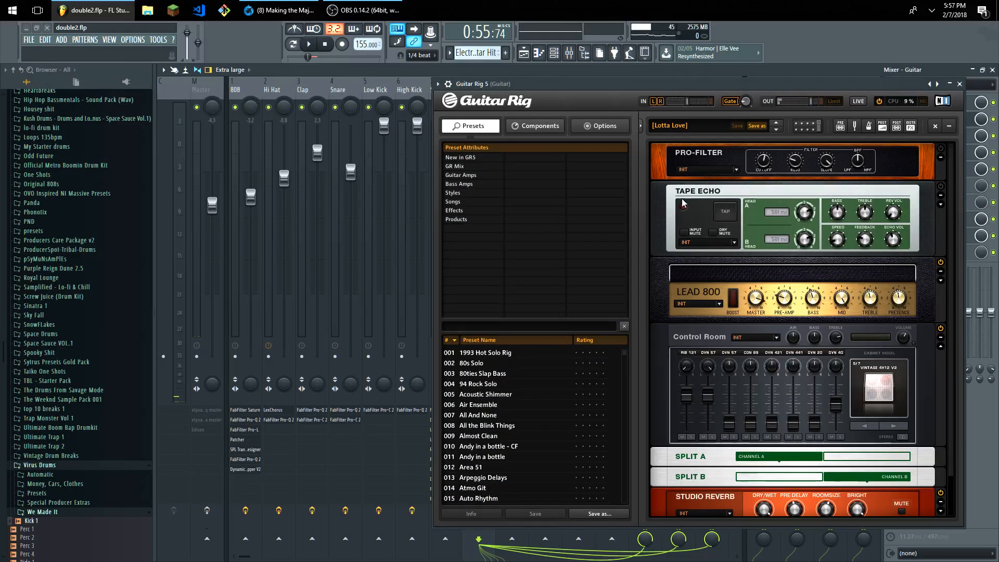
scroll(708, 168, "down", 2)
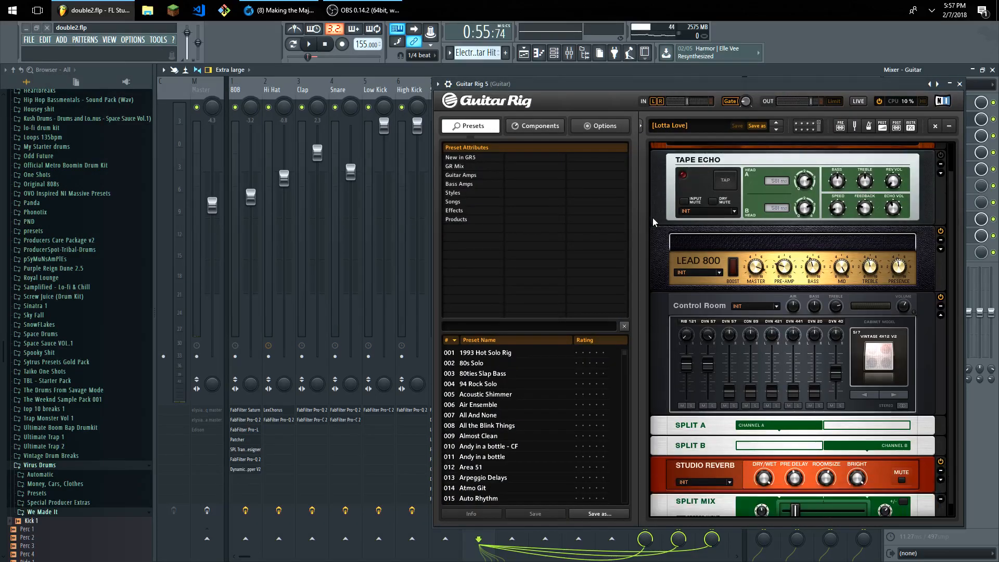
scroll(875, 294, "up", 2)
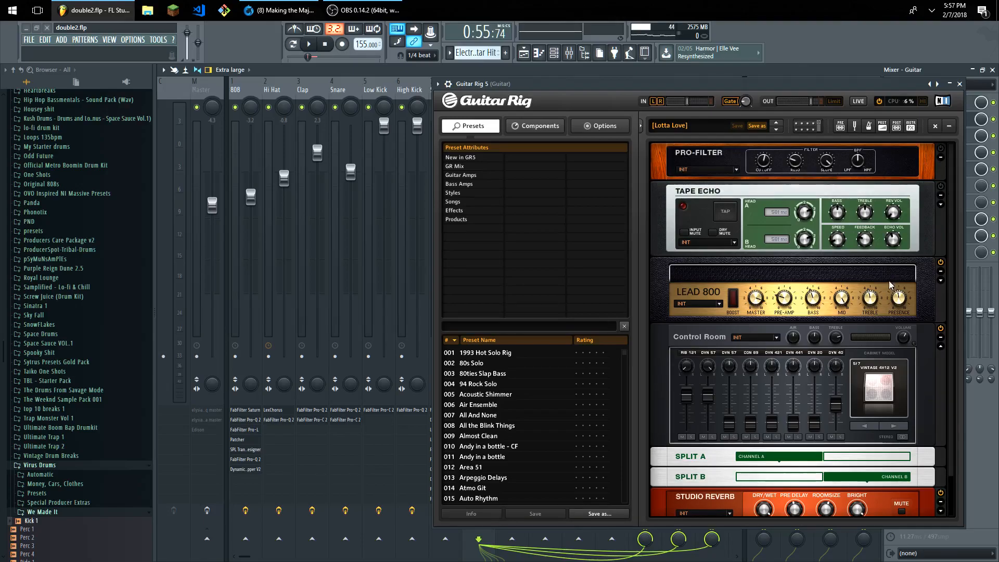
left_click(961, 84)
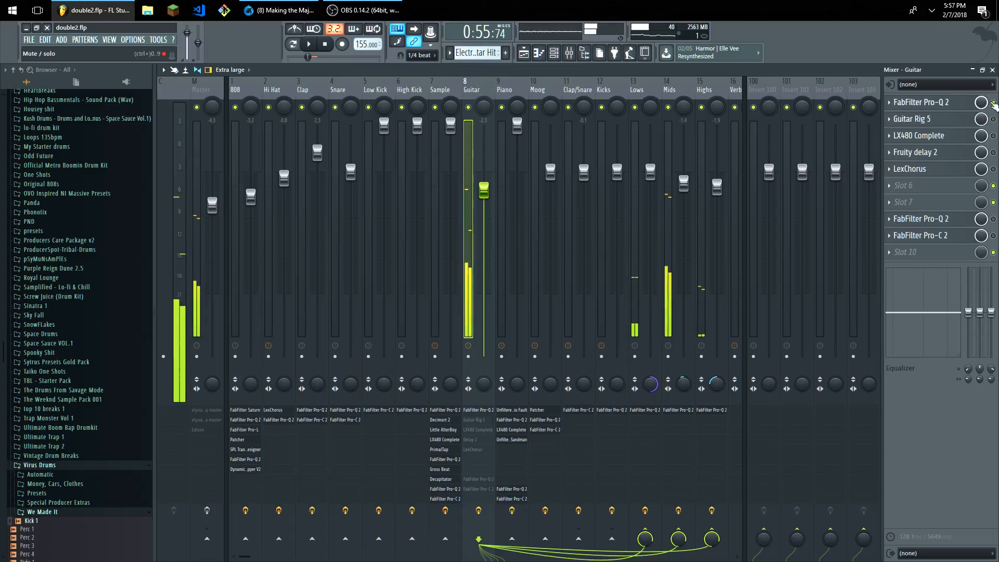
Step: Re-enable Guitar Rig 5, LX480 Complete, Fruity delay 2 and LexChorus one by one on the Guitar track while auditioning the guitar
left_click(993, 103)
left_click(993, 102)
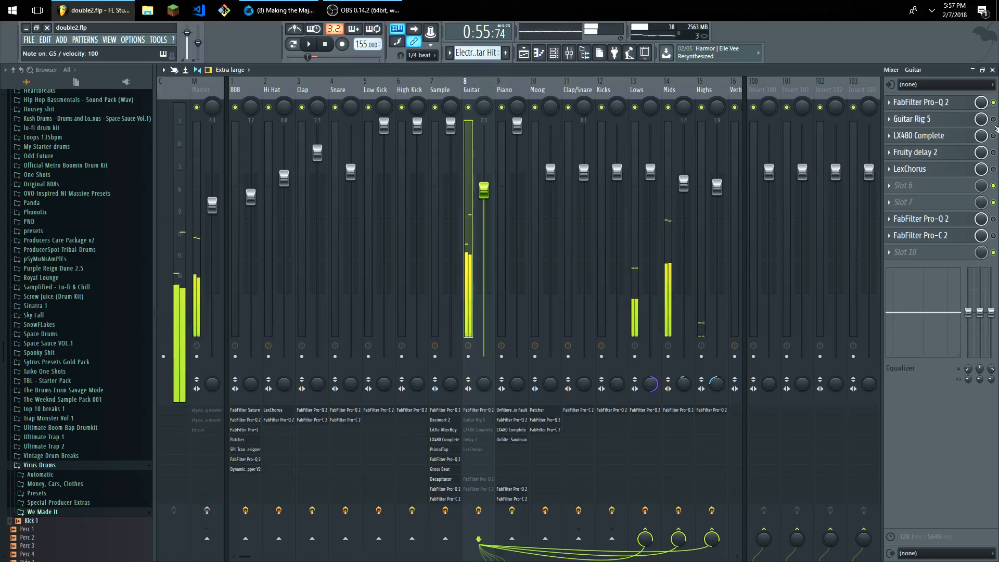
left_click(993, 119)
left_click(993, 136)
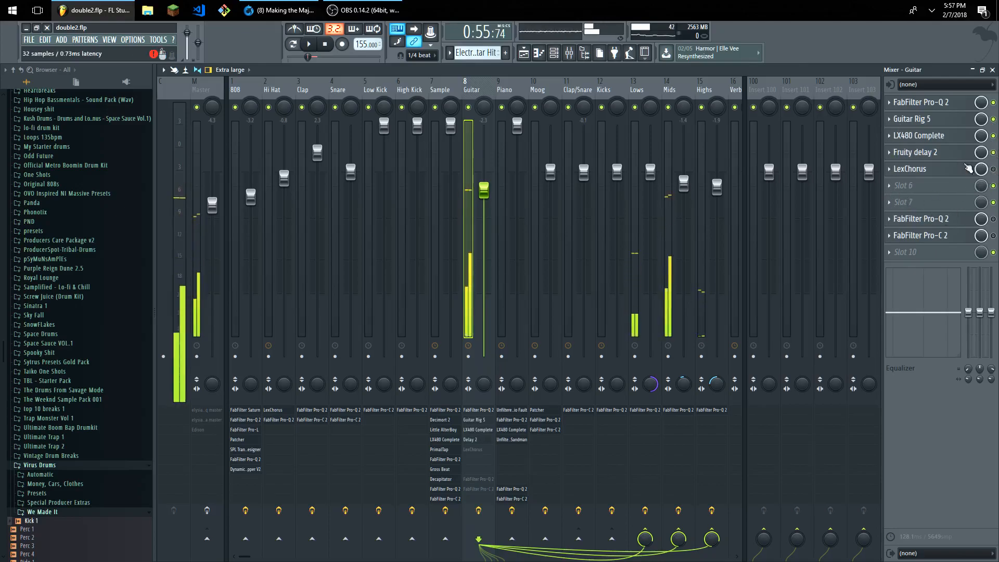
left_click(993, 169)
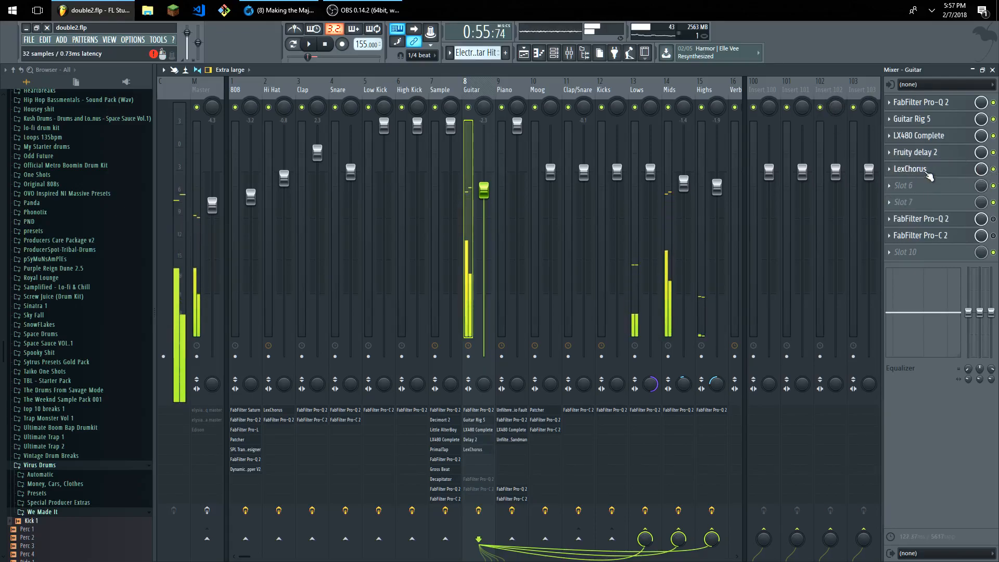
Step: View the Guitar track's LexChorus settings and its second FabFilter Pro-Q 2 curve while auditioning the guitar, closing each plugin
left_click(927, 172)
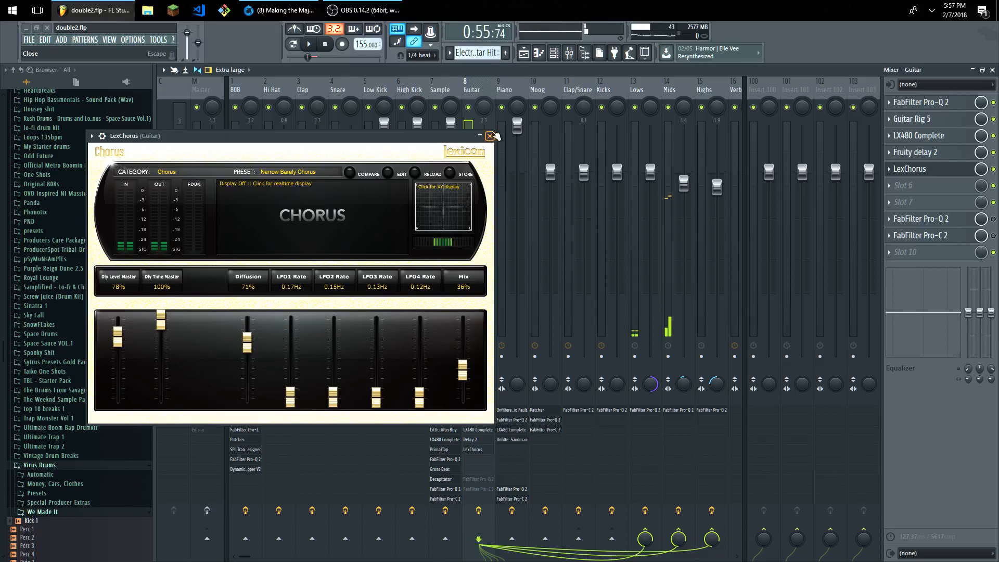
left_click(491, 136)
left_click(937, 221)
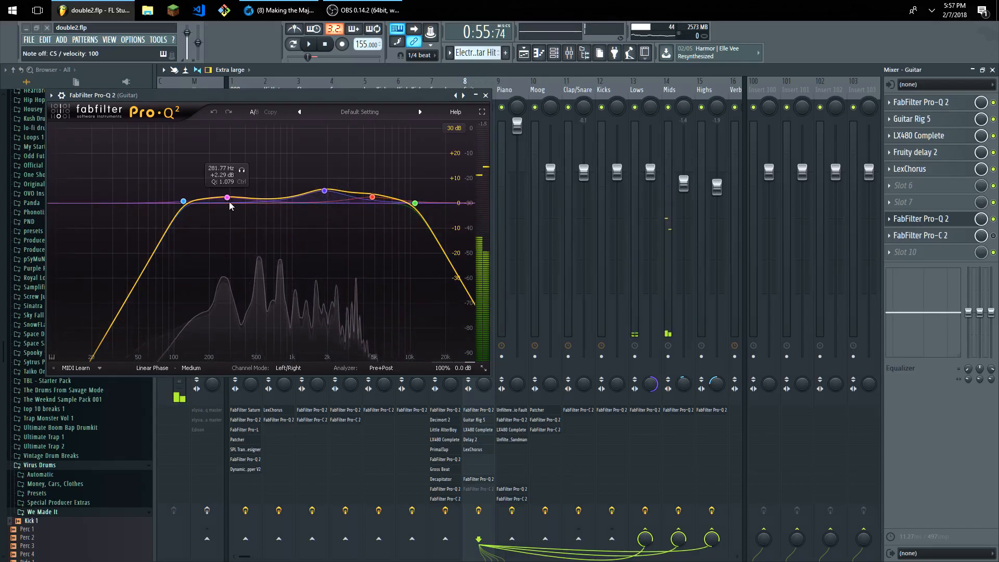
left_click(274, 200)
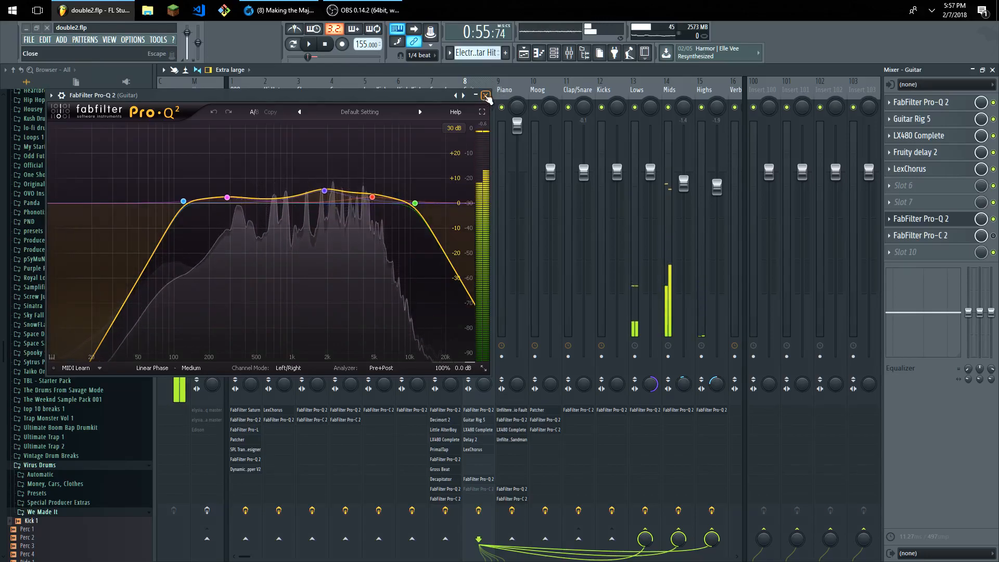
left_click(486, 96)
Step: Re-enable FabFilter Pro-C 2 on the Guitar track, comparing the guitar without and with the compressor, and close the plugin
left_click(932, 235)
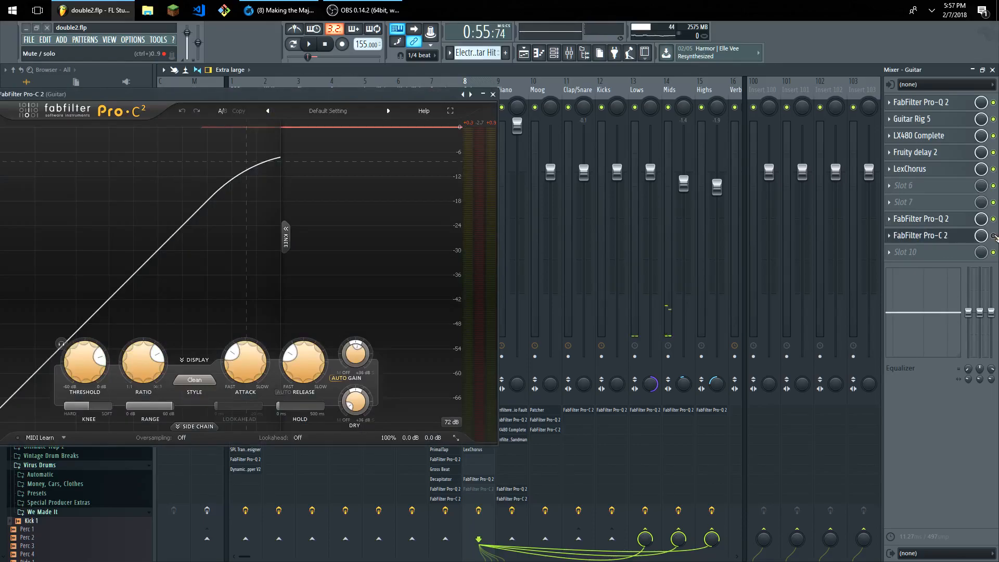
left_click(310, 47)
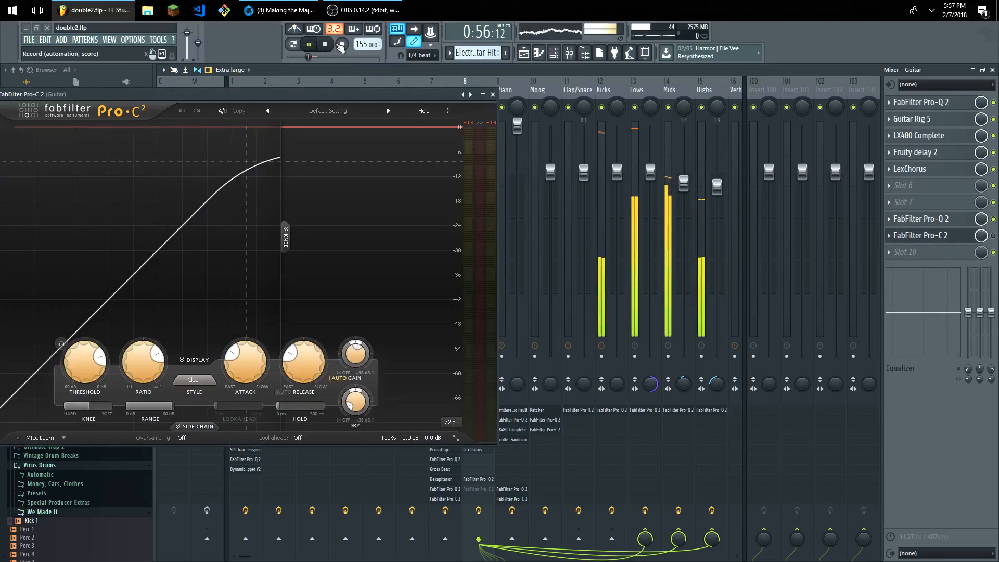
left_click(327, 46)
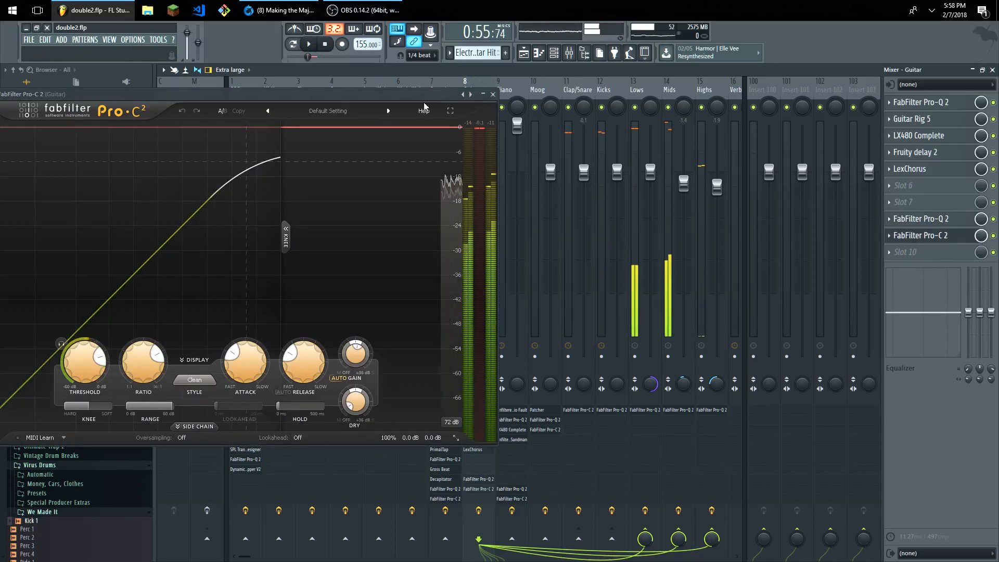
left_click(316, 45)
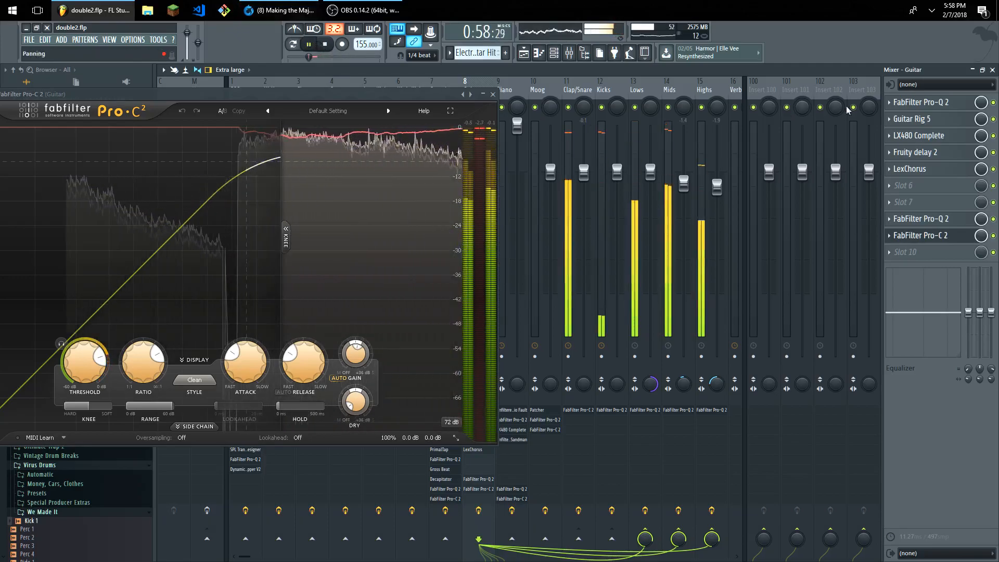
key("F7")
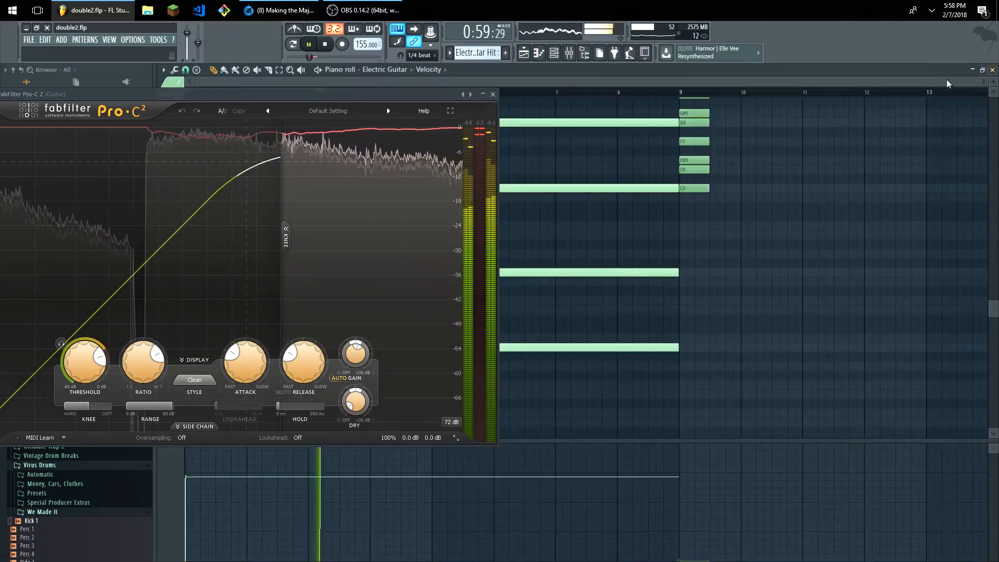
left_click(492, 94)
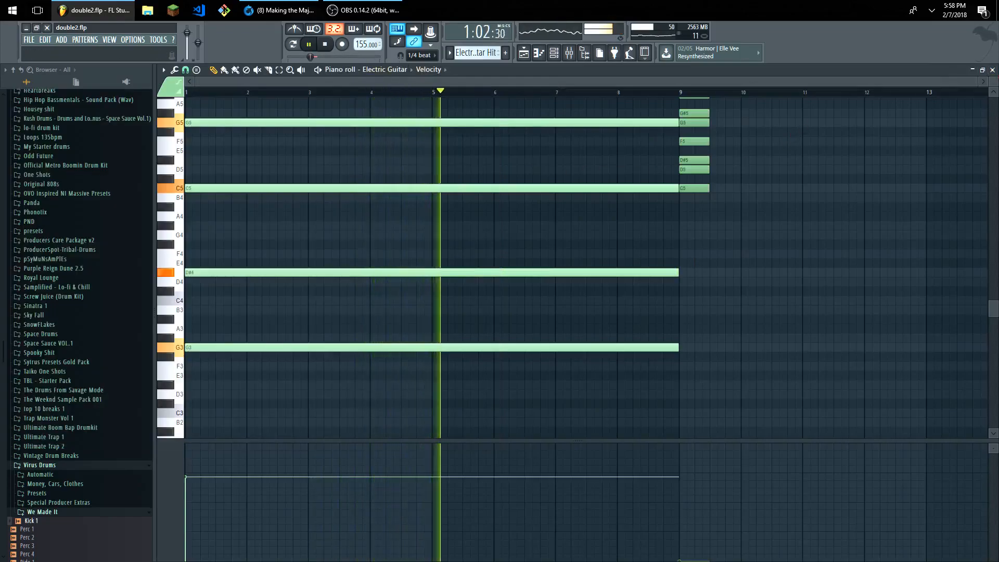
key("F7")
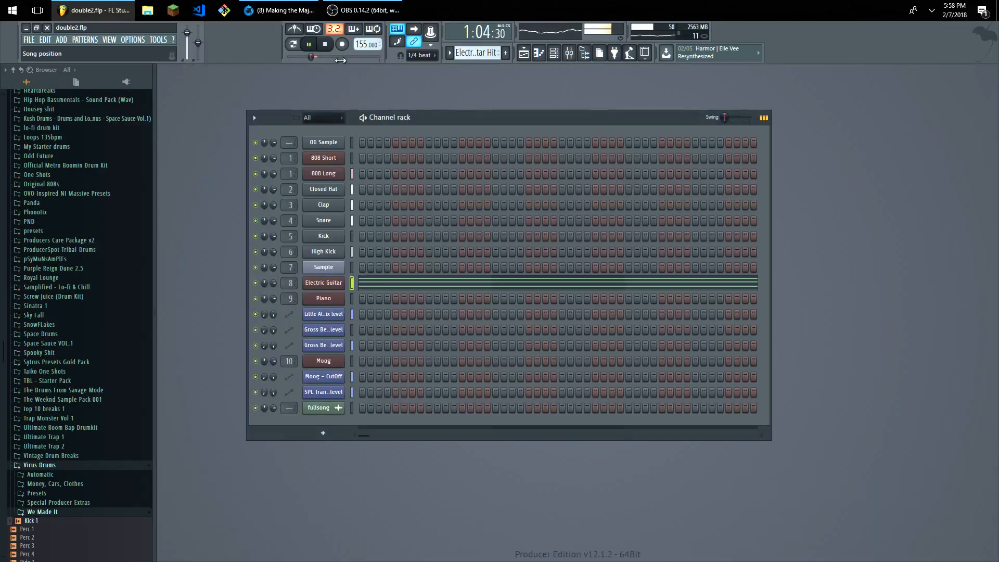
left_click(324, 45)
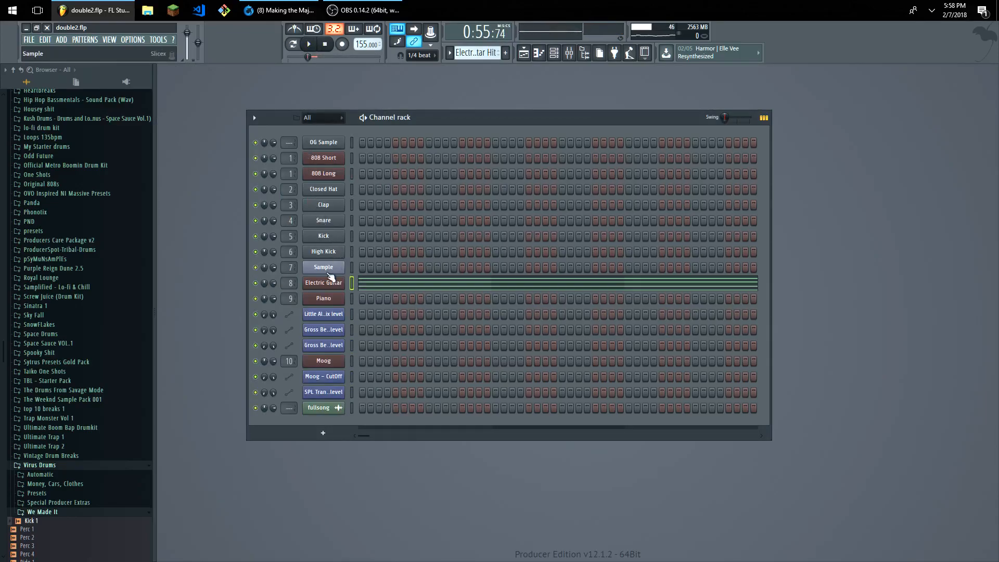
Step: Browse the project's patterns, settle on the Sample pattern, and play it in pattern mode
scroll(462, 53, "up", 4)
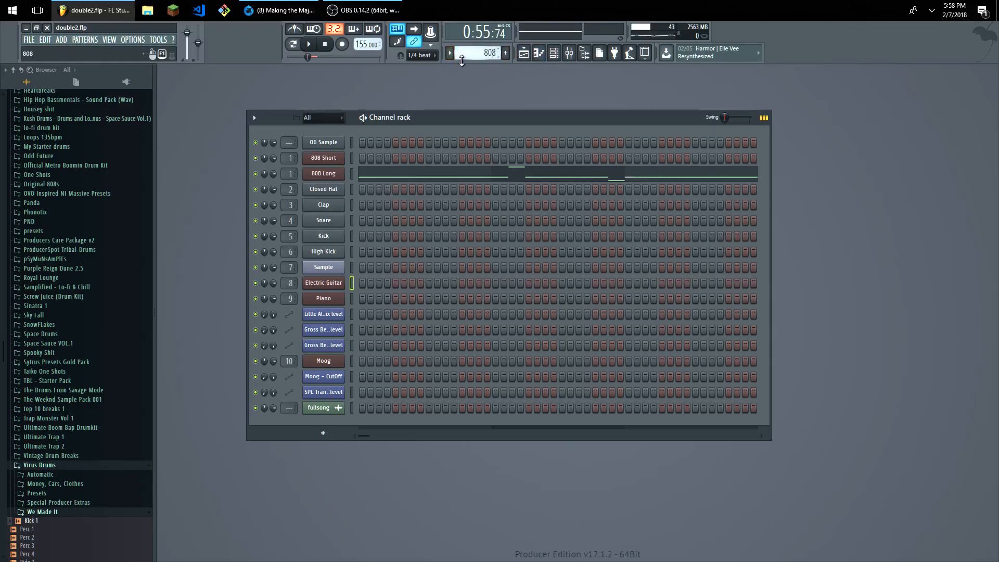
left_click(471, 52)
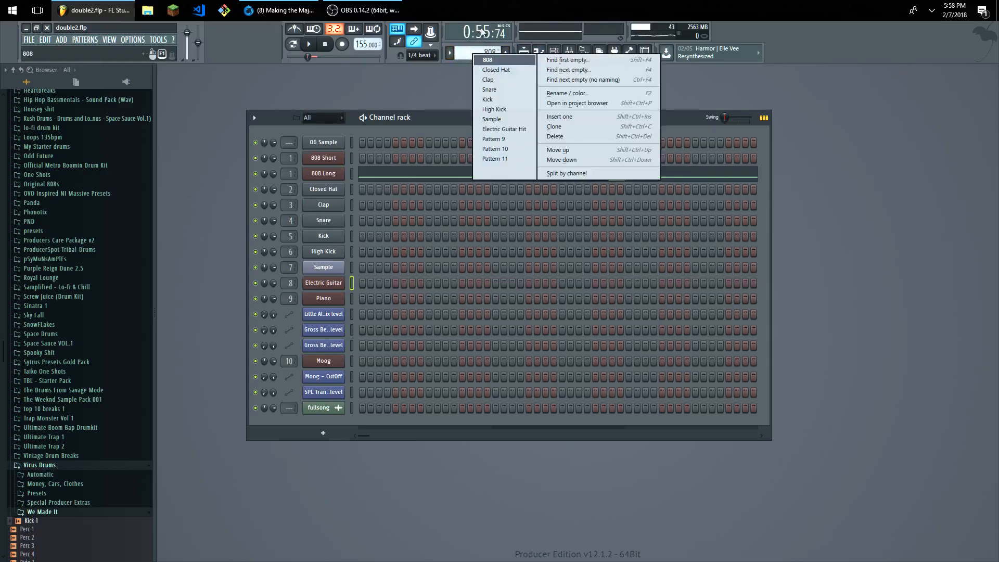
left_click(476, 139)
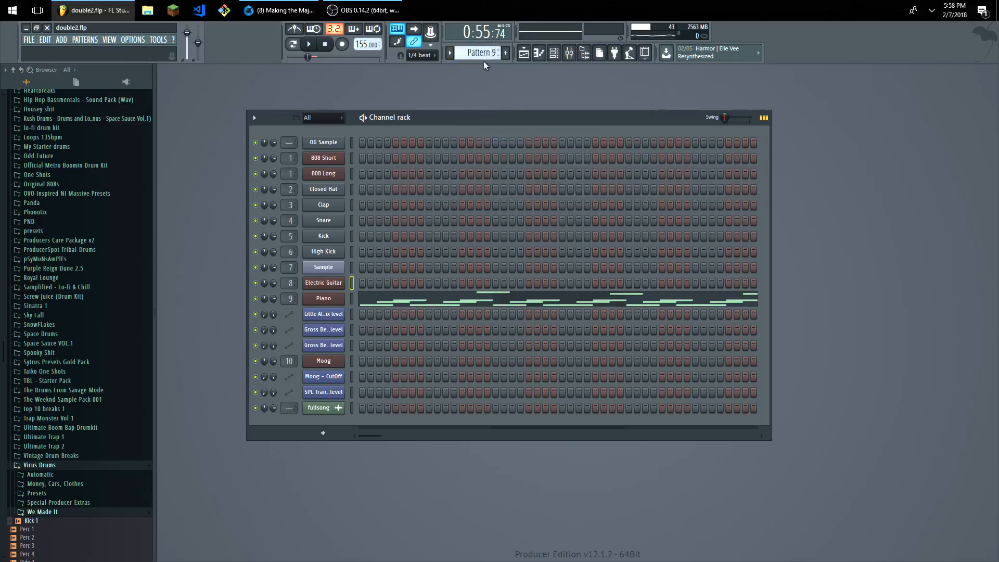
scroll(482, 49, "down", 2)
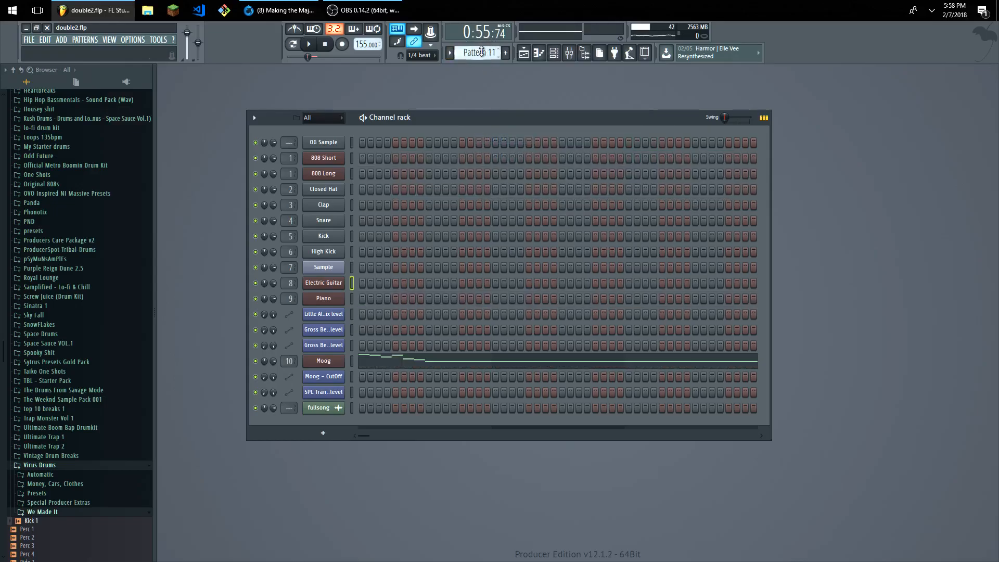
scroll(482, 51, "down", 3)
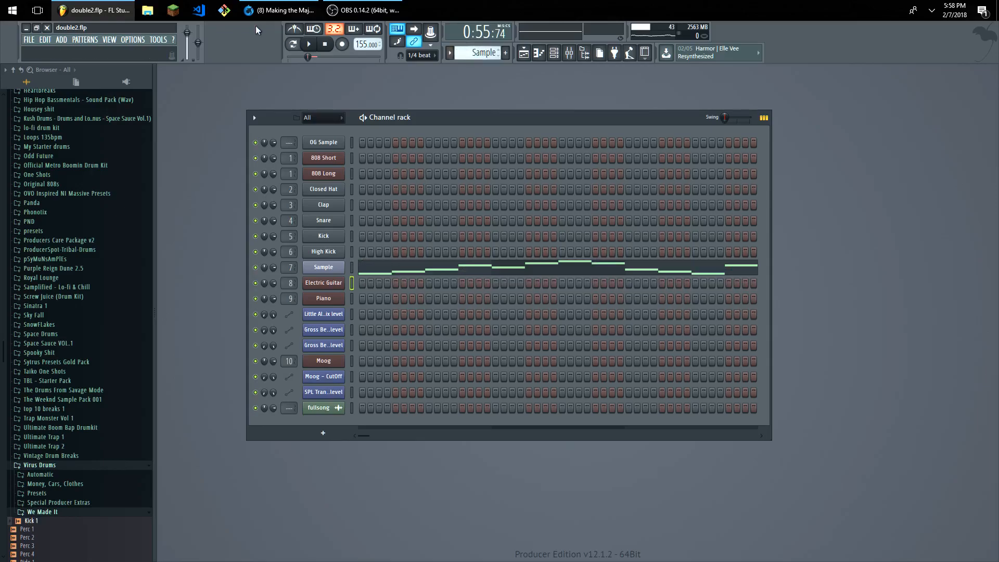
left_click(301, 45)
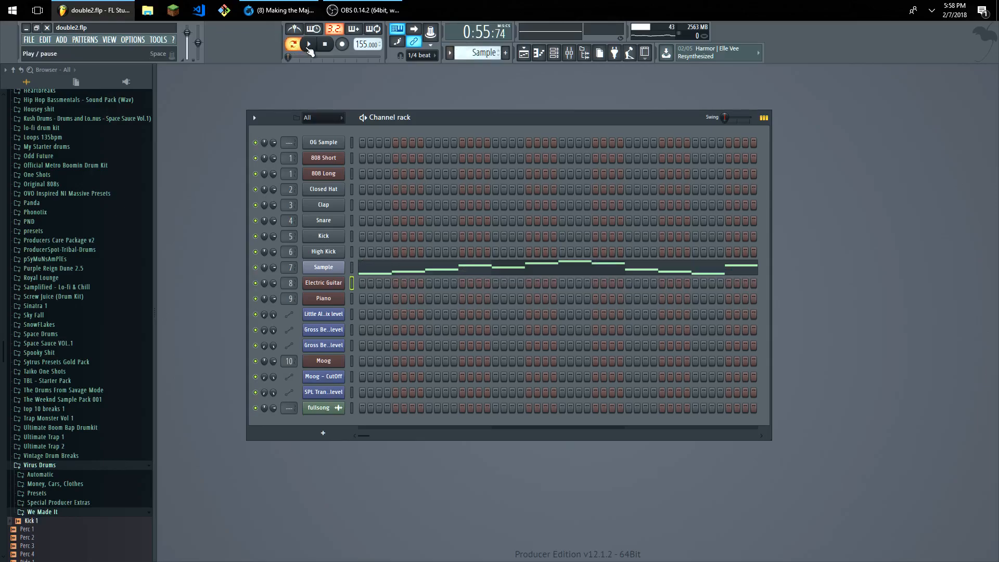
left_click(309, 47)
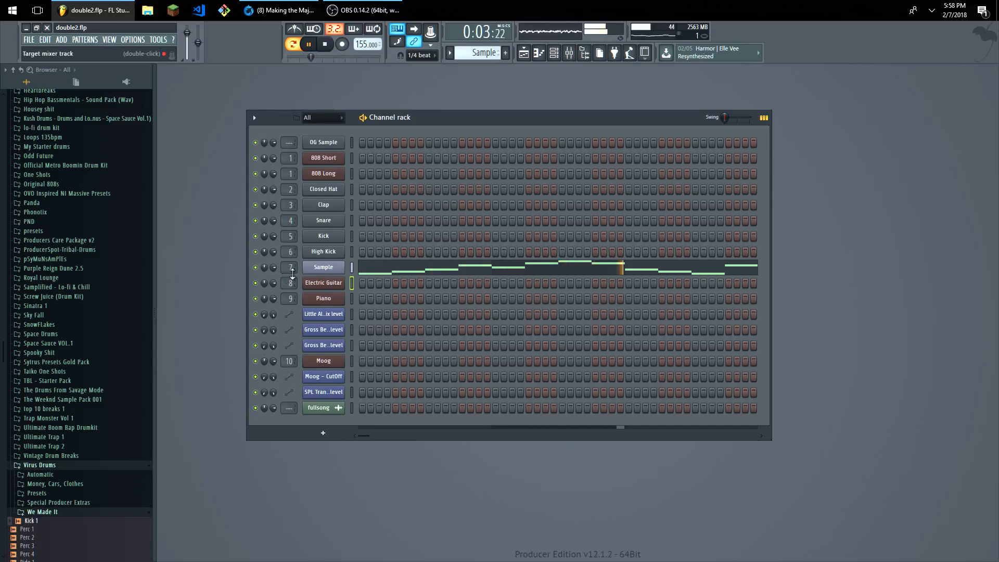
Step: View the Sample channel's sliced marker notes in the piano roll while the pattern plays, and stop playback
right_click(335, 267)
left_click(308, 267)
right_click(311, 268)
left_click(370, 268)
scroll(476, 297, "down", 2)
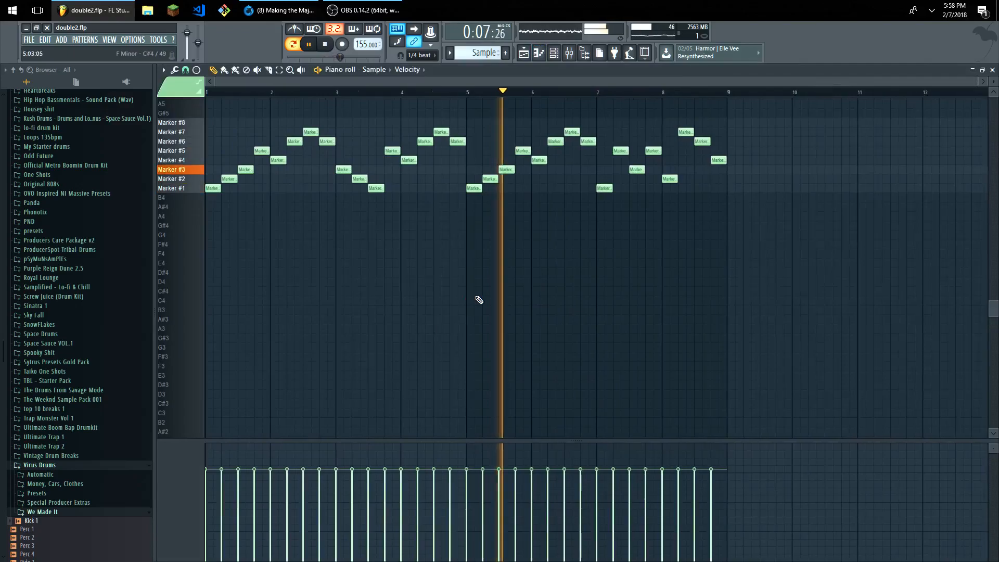
scroll(556, 276, "up", 2)
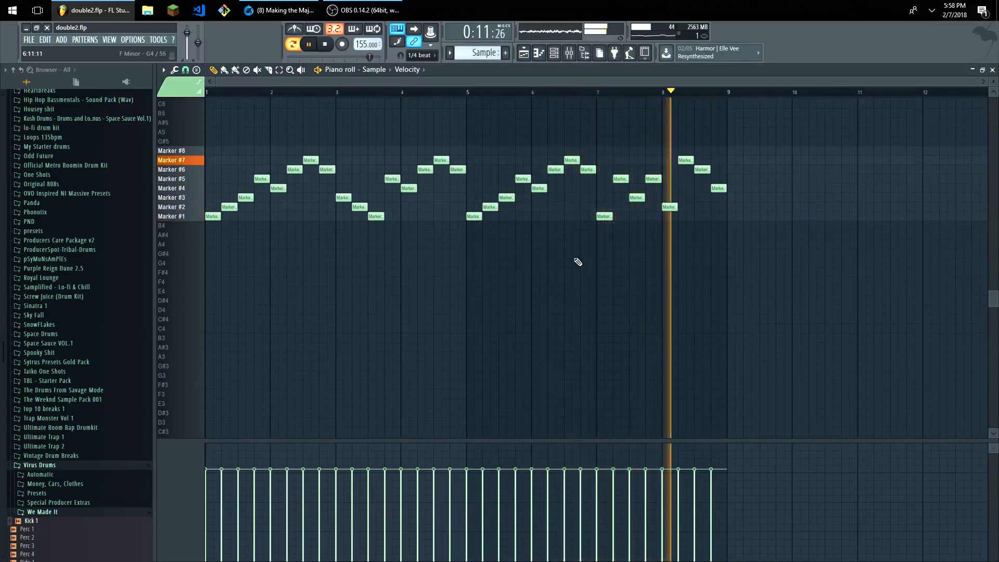
key("space")
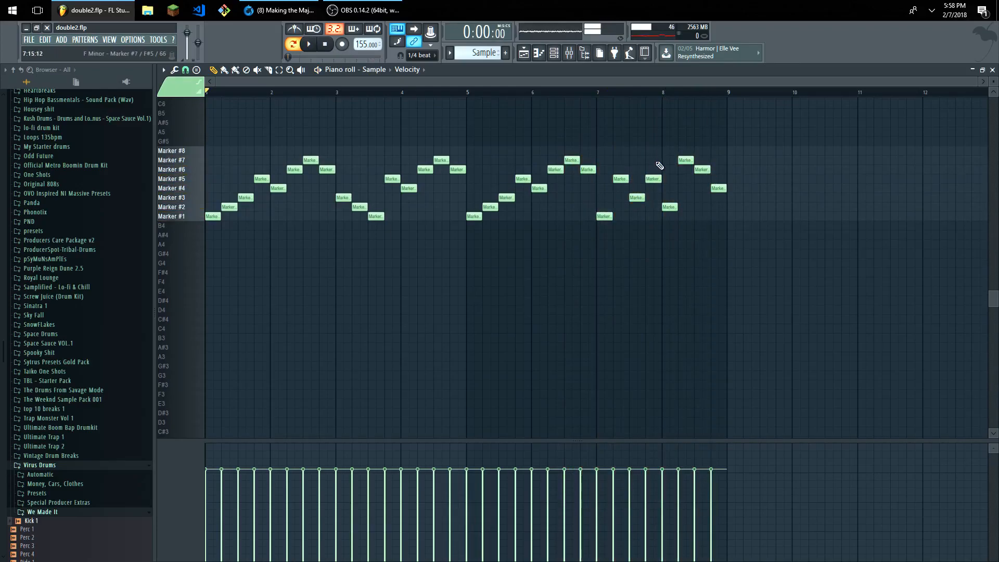
Step: Open the mixer on the Sample track, bypass all of its effects, and audition the dry sample
left_click(109, 40)
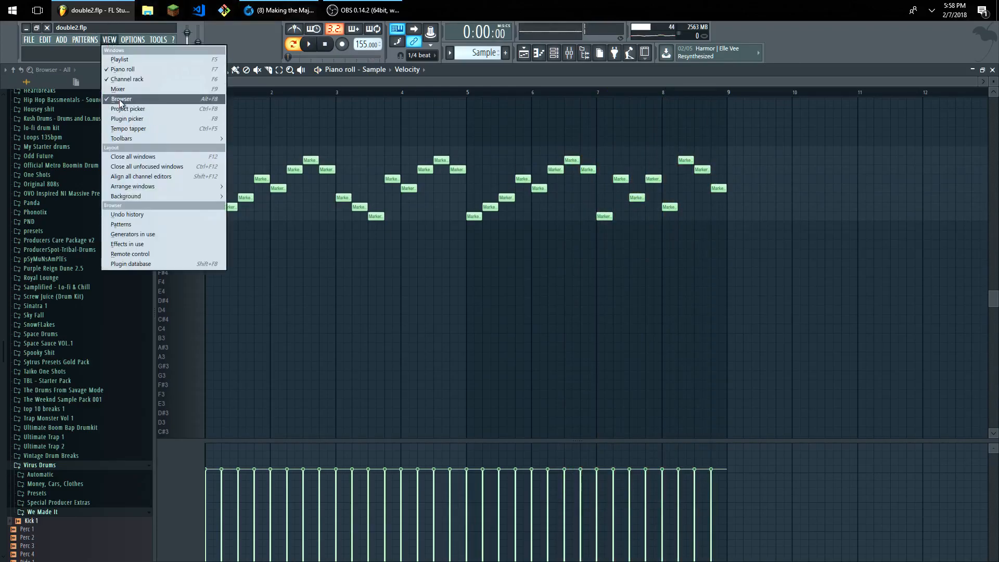
left_click(118, 89)
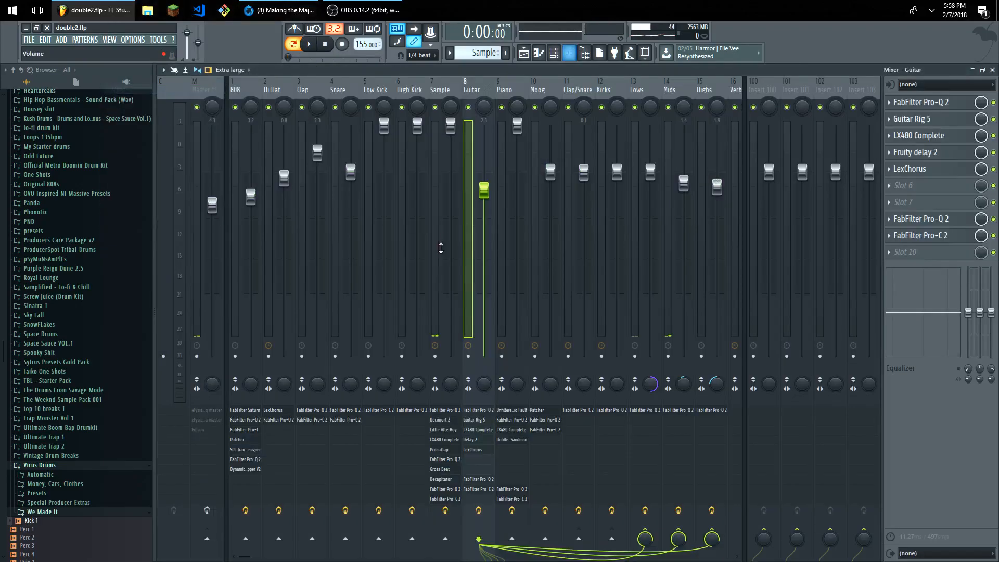
left_click(438, 353)
left_click(447, 498)
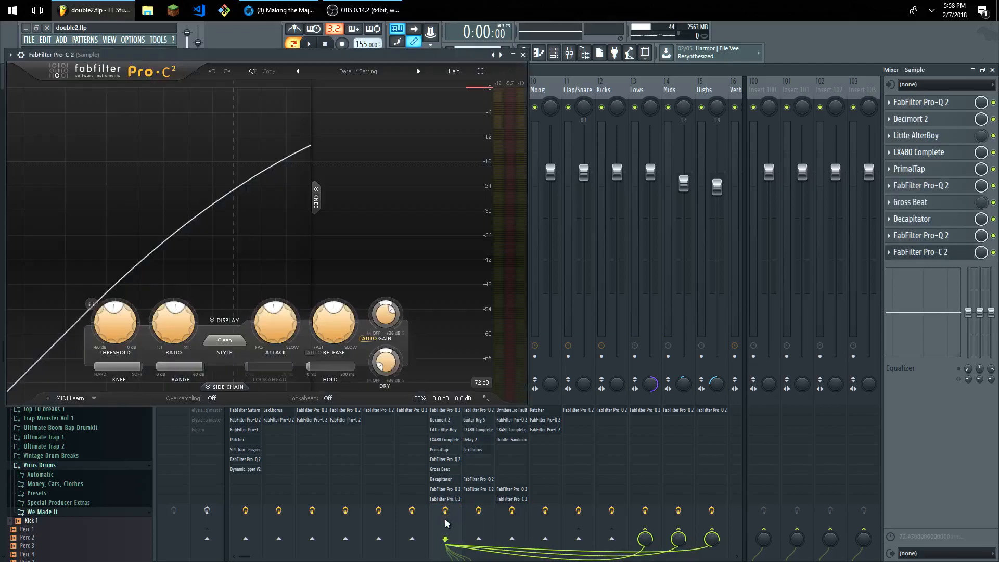
left_click(445, 511)
left_click(523, 55)
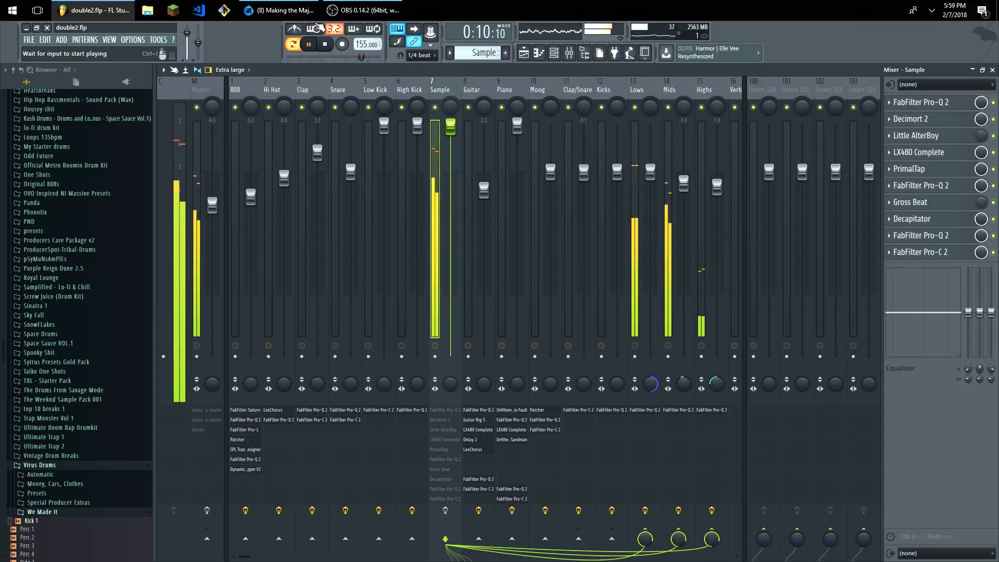
key("space")
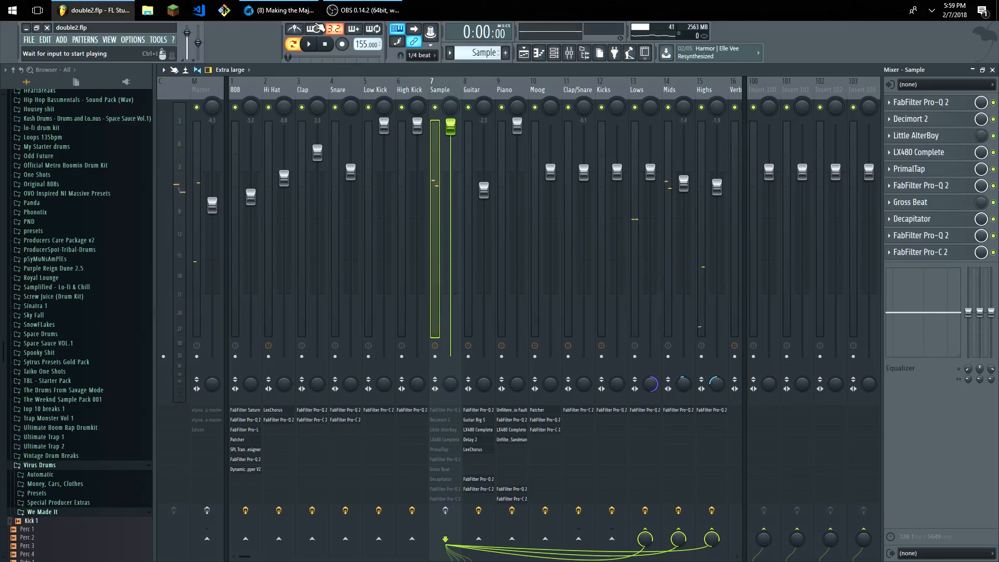
Step: Leave only the first FabFilter Pro-Q 2 active on the Sample track, view its low-cut curve while auditioning, and close the plugin
left_click(445, 510)
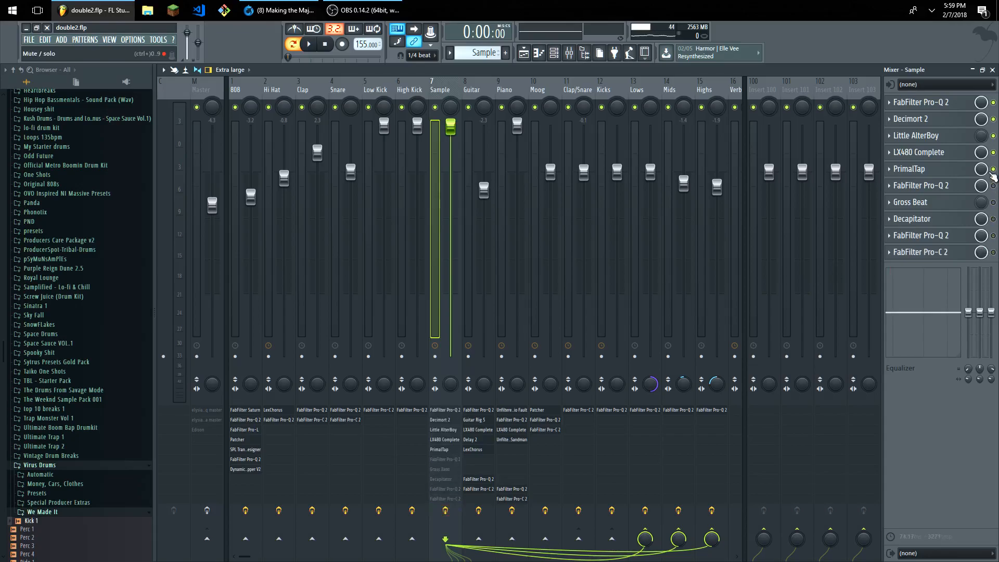
left_click(918, 102)
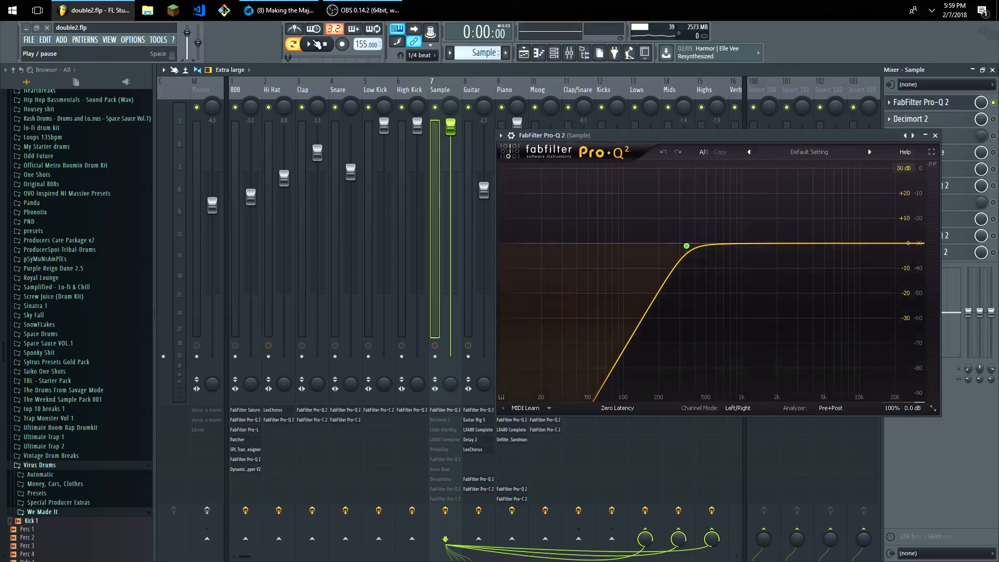
left_click(314, 44)
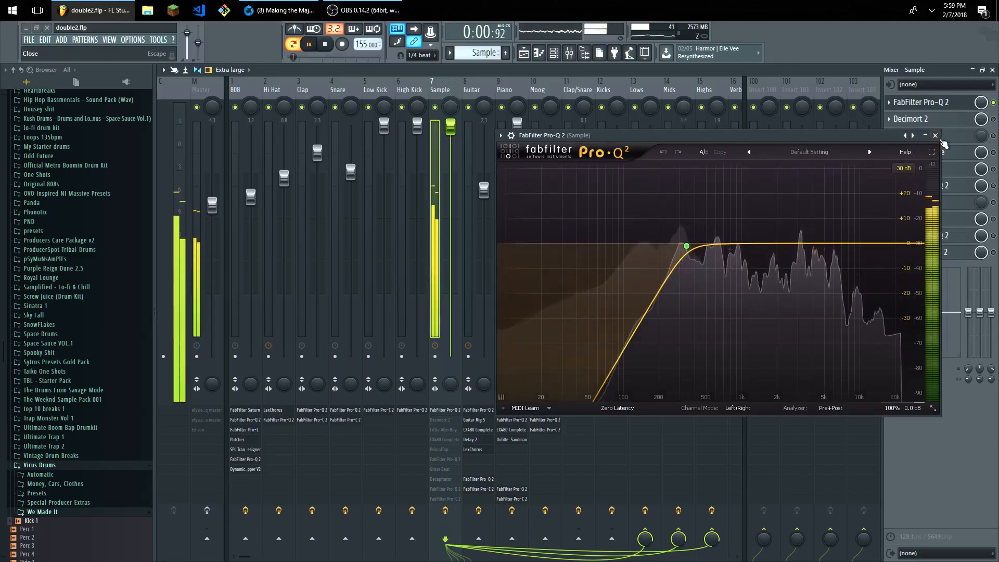
left_click(936, 136)
key("space")
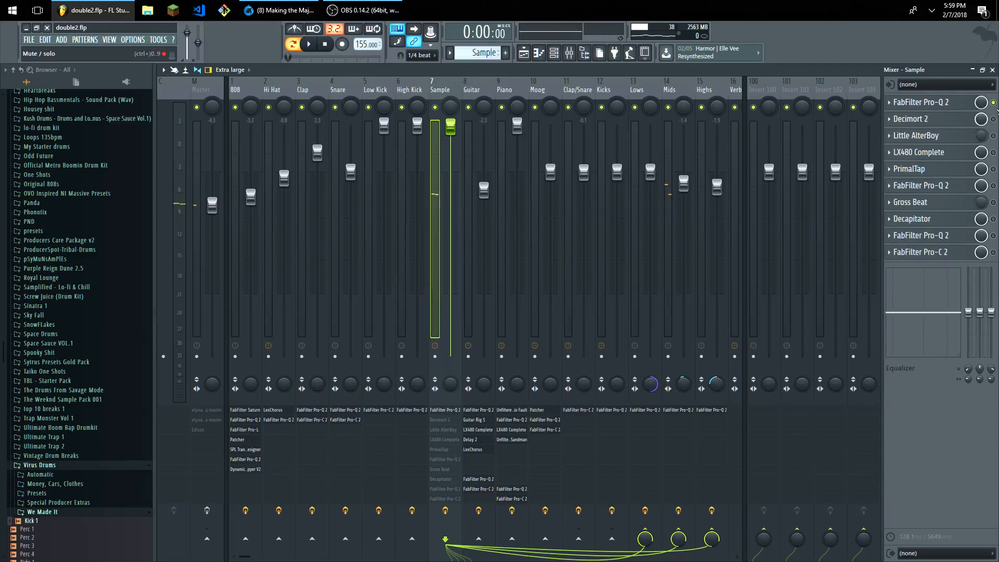
Step: Enable Decimort 2 on the Sample track, view its bit-crusher settings while auditioning the sample, and close the plugin
left_click(916, 118)
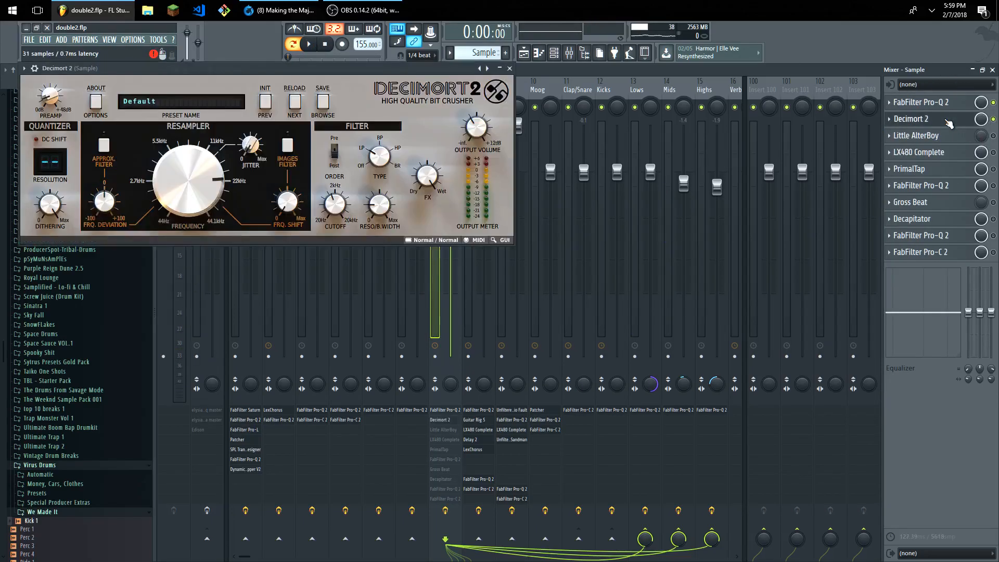
key("space")
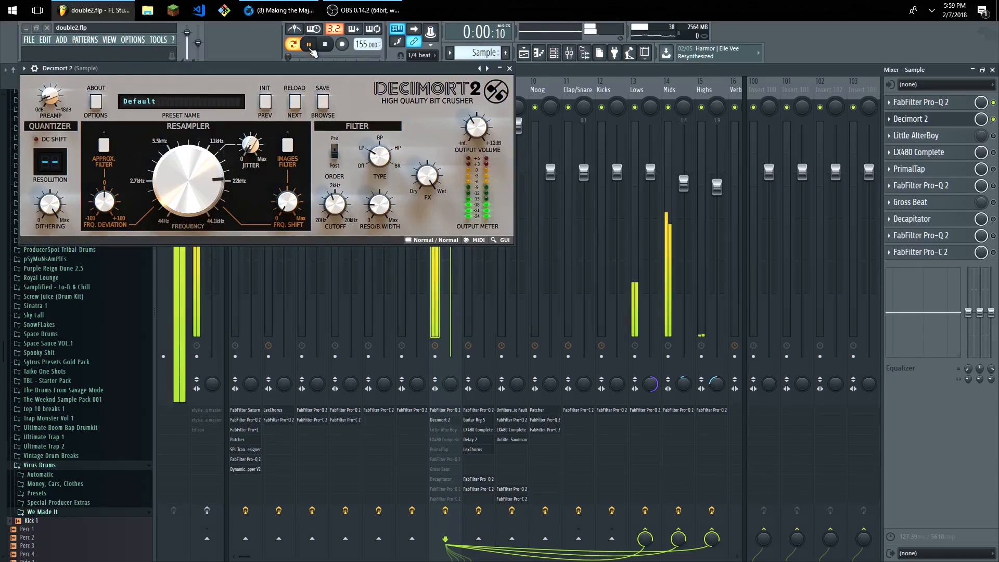
left_click(510, 68)
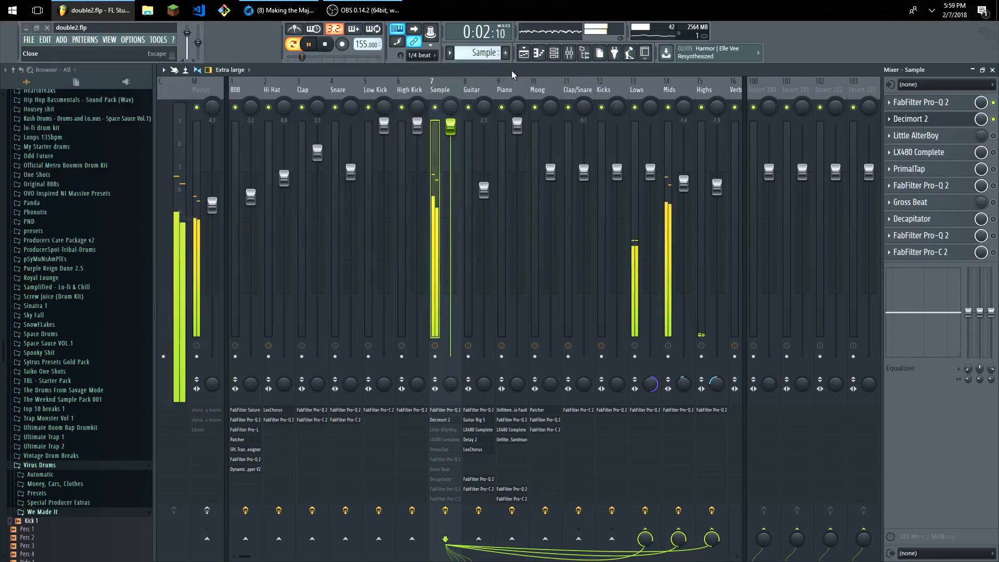
left_click(325, 45)
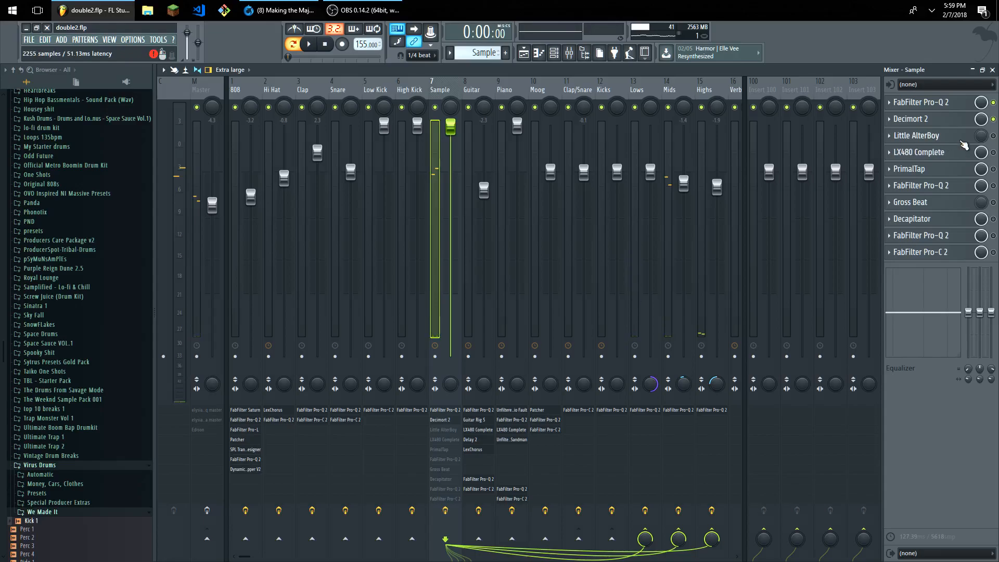
Step: Enable Little AlterBoy and LX480 Complete on the Sample track, view the LX480 reverb settings while auditioning, and close the plugin
left_click(994, 136)
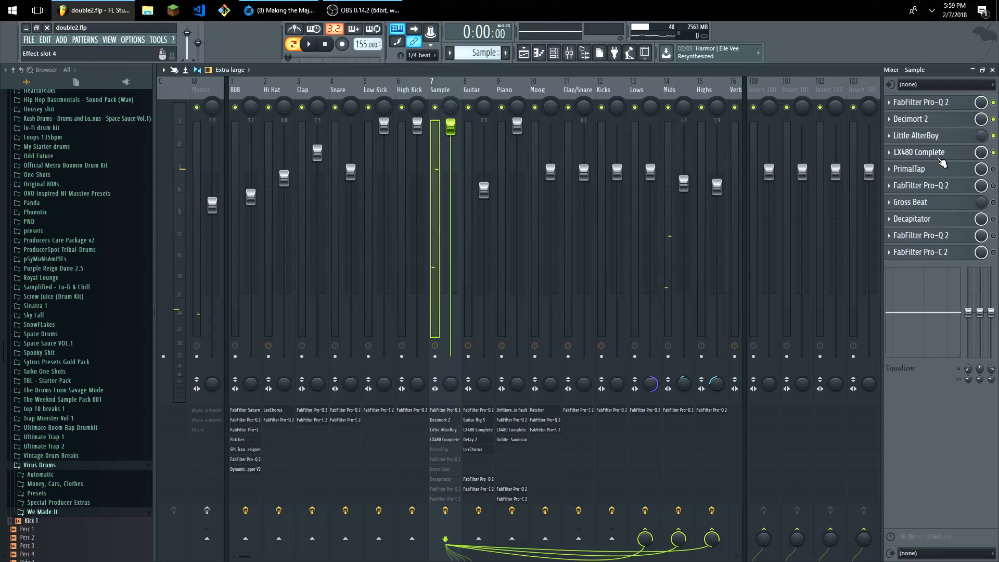
left_click(931, 156)
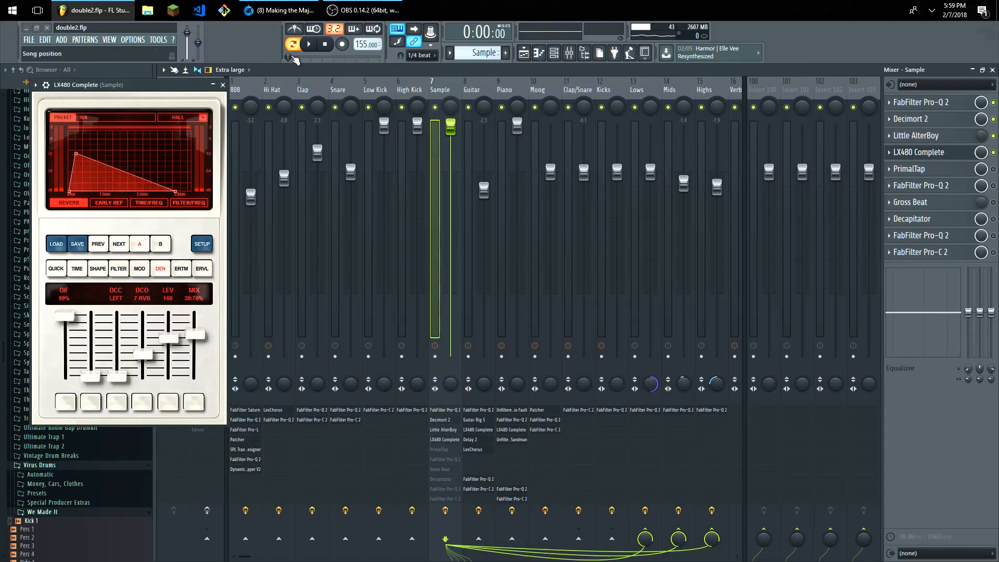
left_click(315, 45)
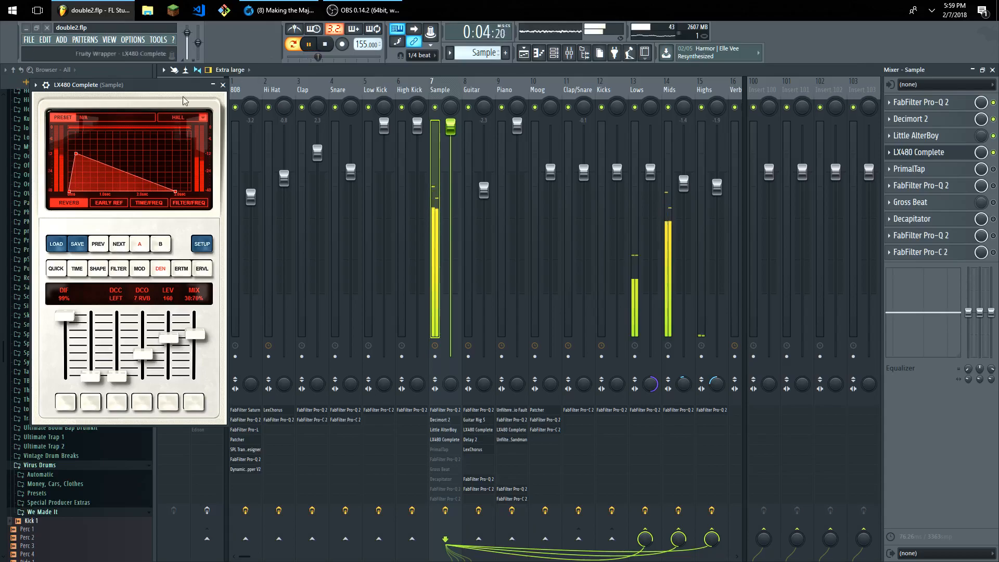
left_click(224, 85)
left_click(326, 45)
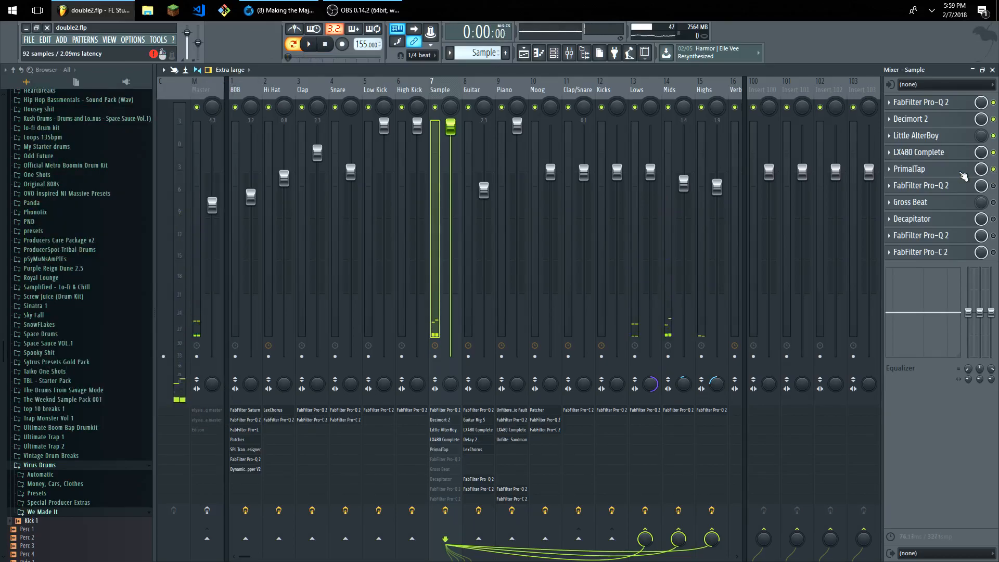
Step: View the PrimalTap delay settings on the Sample track, close the plugin, and audition the sample through it
left_click(968, 172)
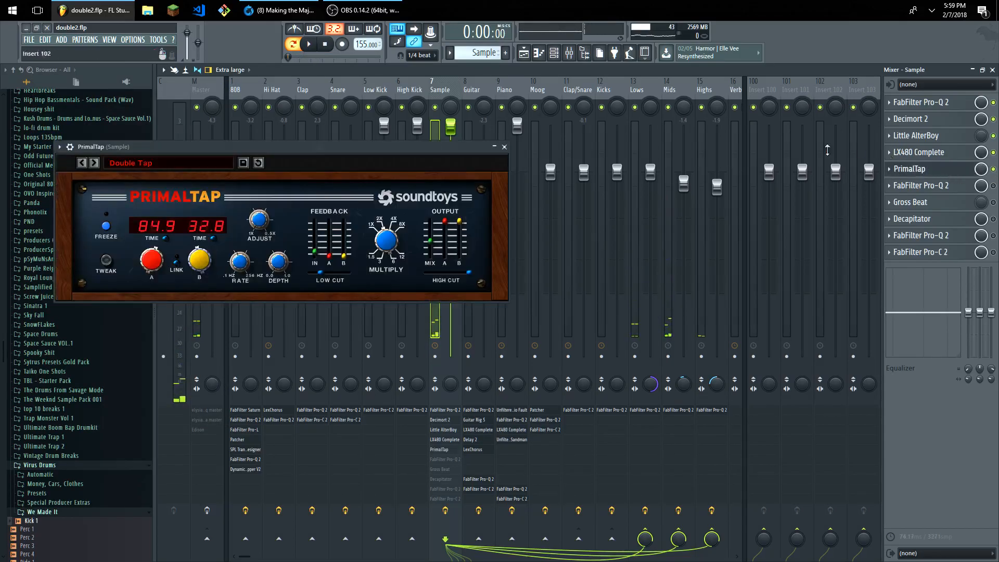
left_click(504, 148)
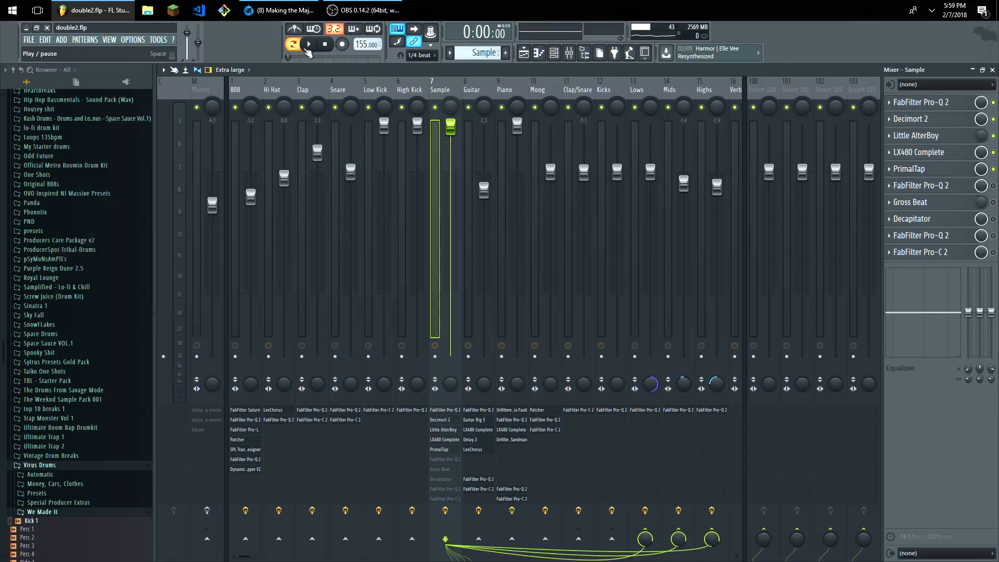
key("space")
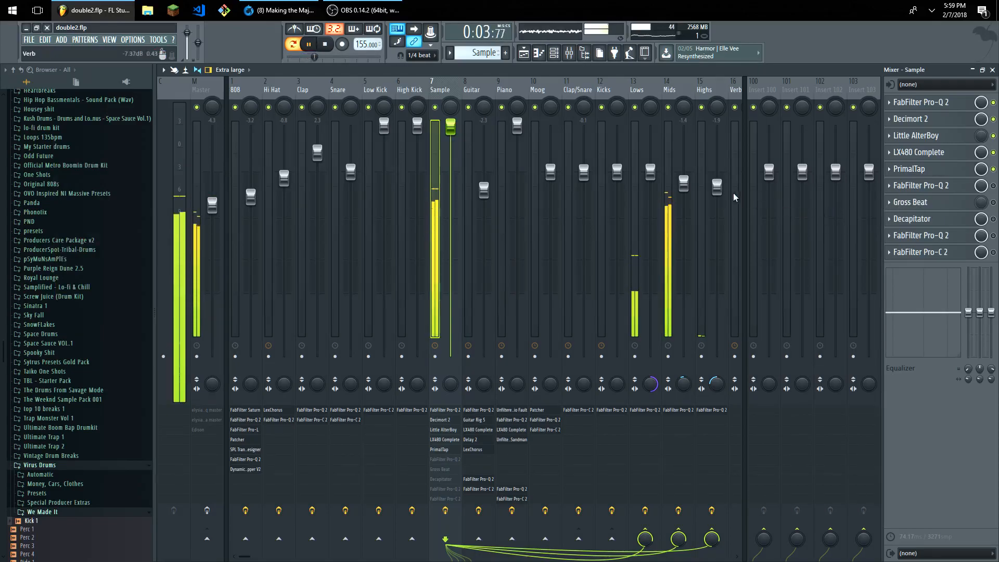
key("space")
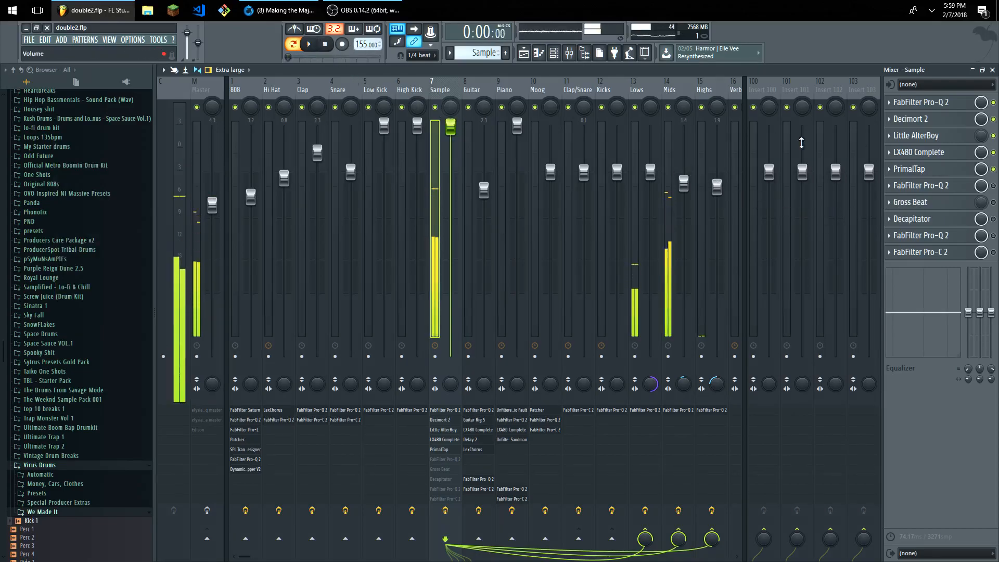
Step: View the second FabFilter Pro-Q 2 curve on the Sample track, enable that EQ and Gross Beat, and audition the sample
left_click(947, 186)
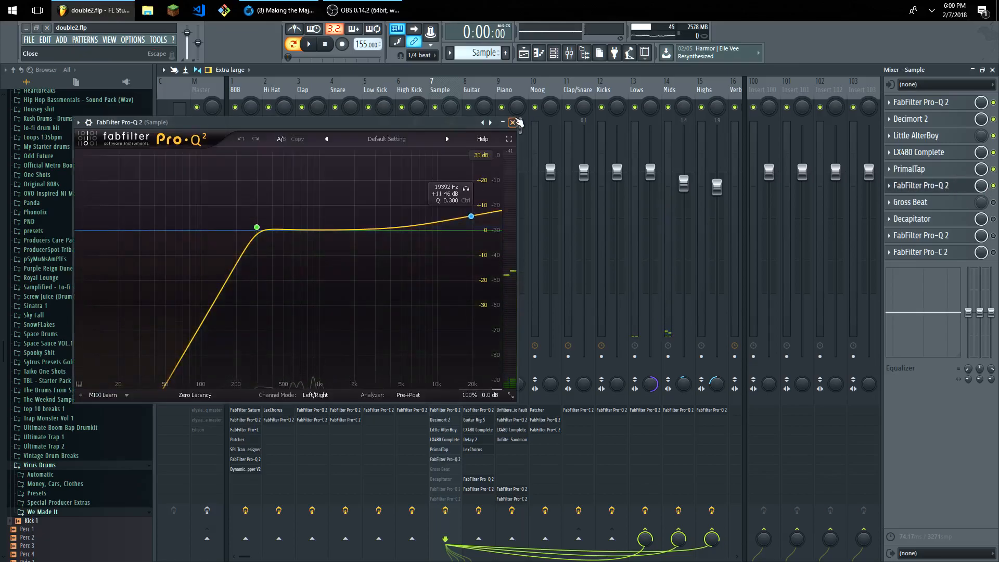
left_click(512, 123)
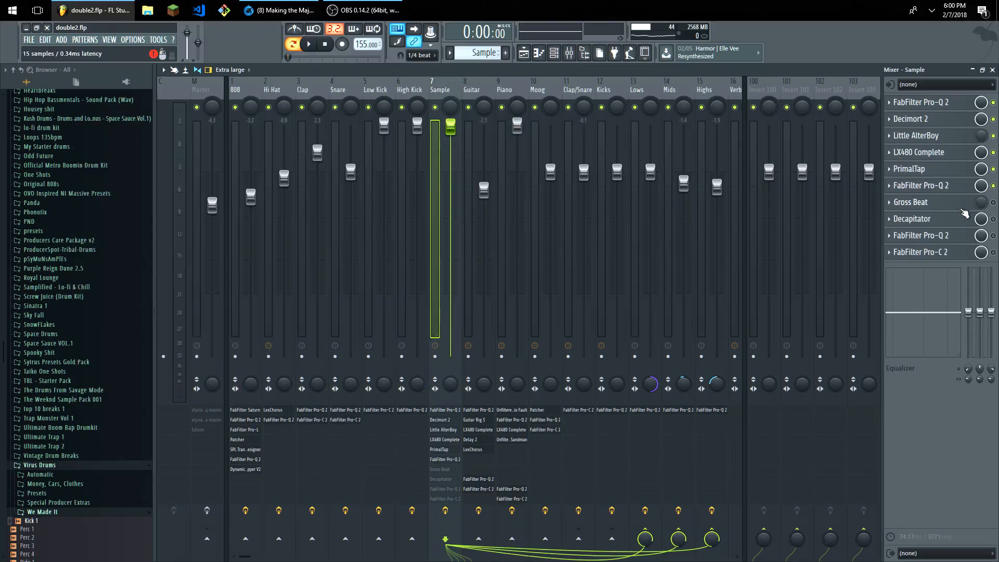
key("space")
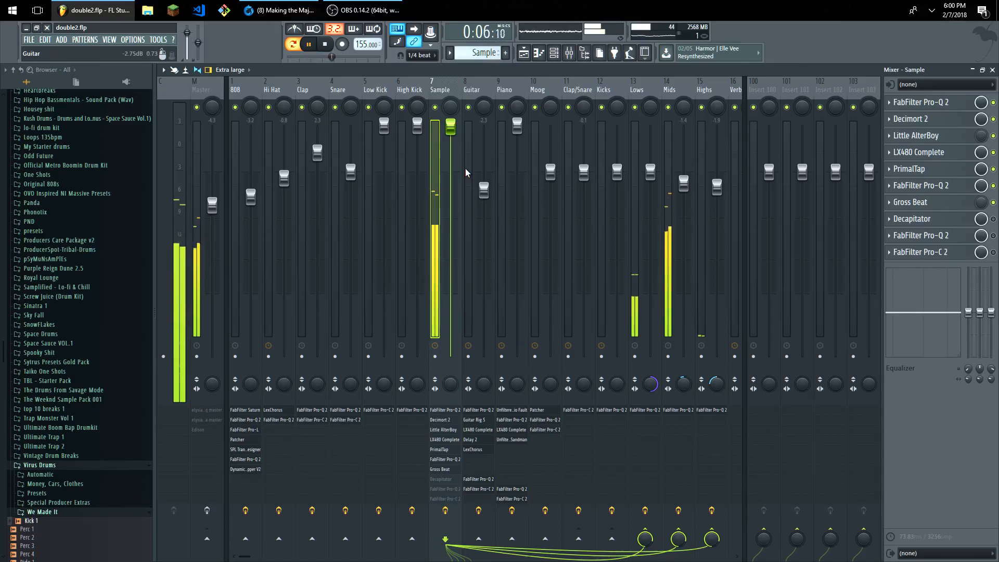
key("space")
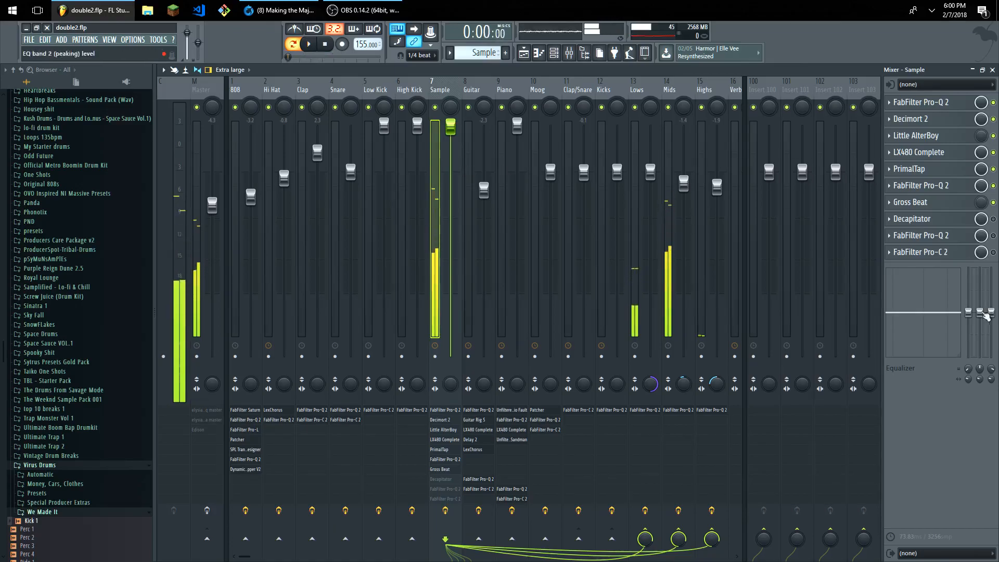
Step: Enable Decapitator on the Sample track, view its saturation settings while auditioning the sample, and close the plugin
left_click(921, 219)
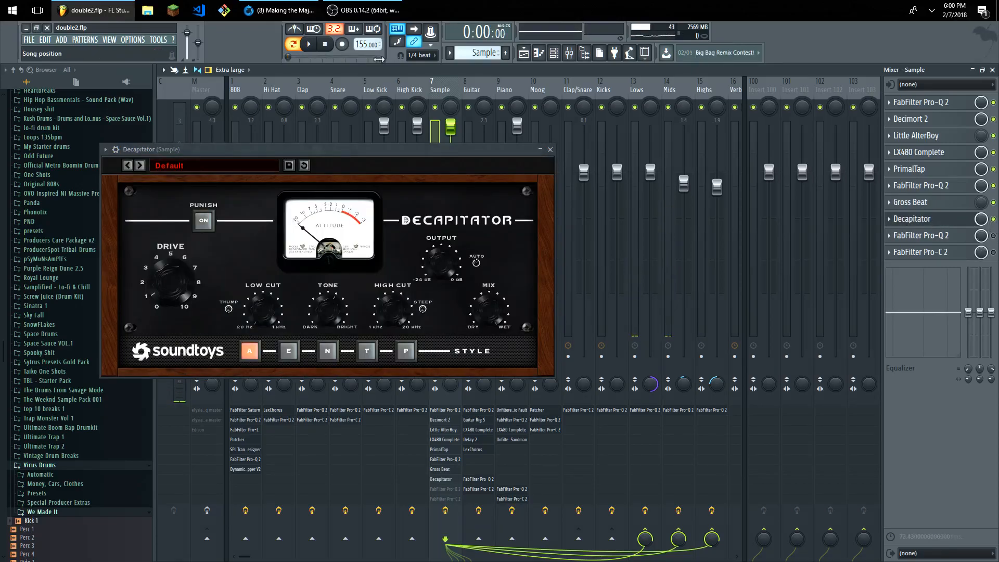
left_click(307, 46)
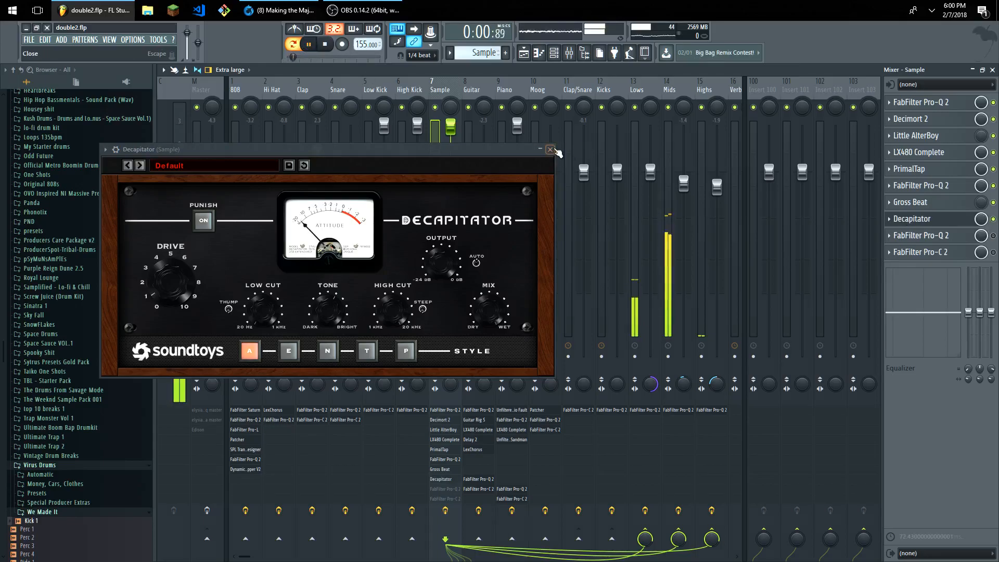
key("Escape")
left_click(326, 45)
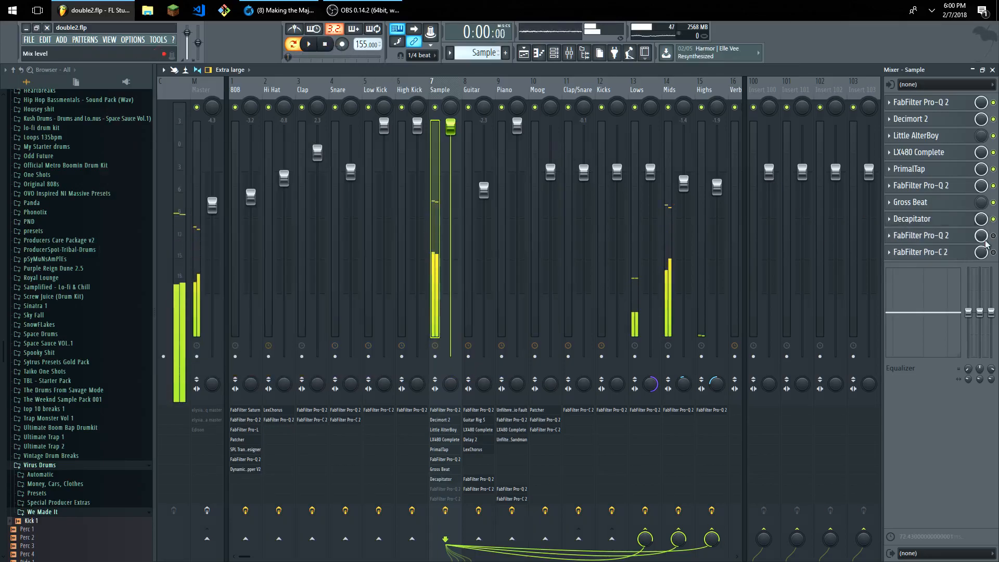
Step: View the high-frequency boost in the third FabFilter Pro-Q 2 on the Sample track, close and enable it, and audition the sample
left_click(962, 234)
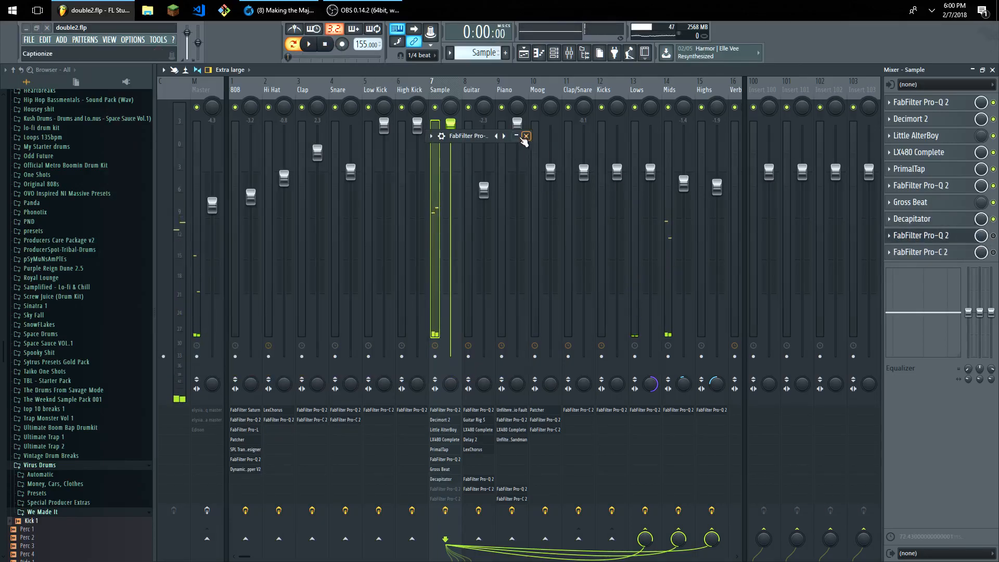
left_click(517, 136)
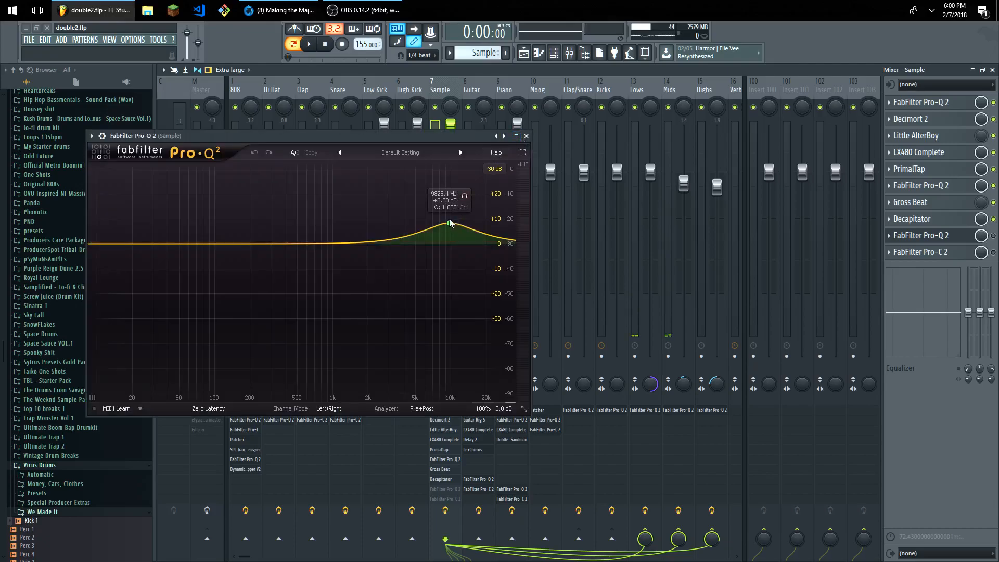
left_click_drag(395, 139, 559, 99)
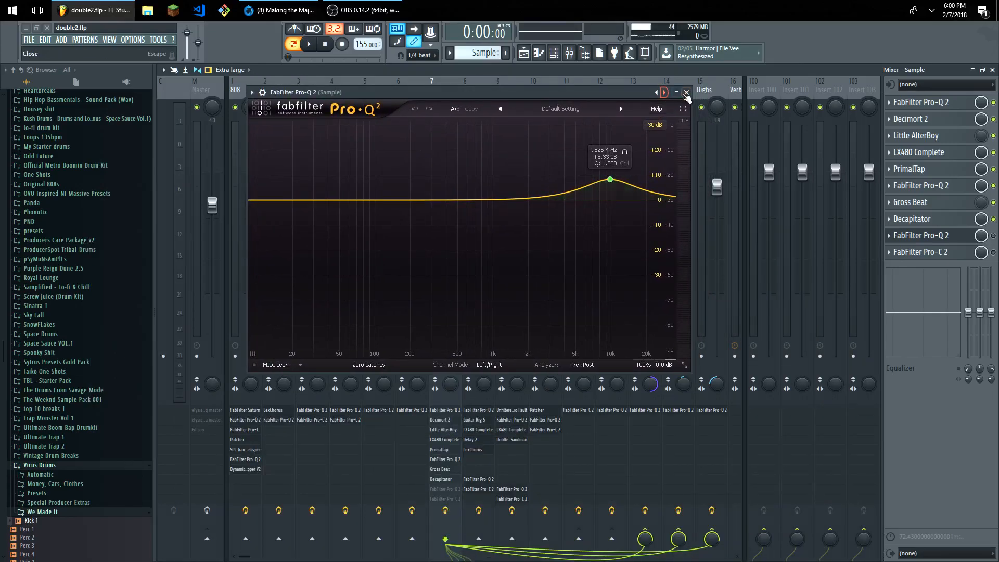
left_click(687, 92)
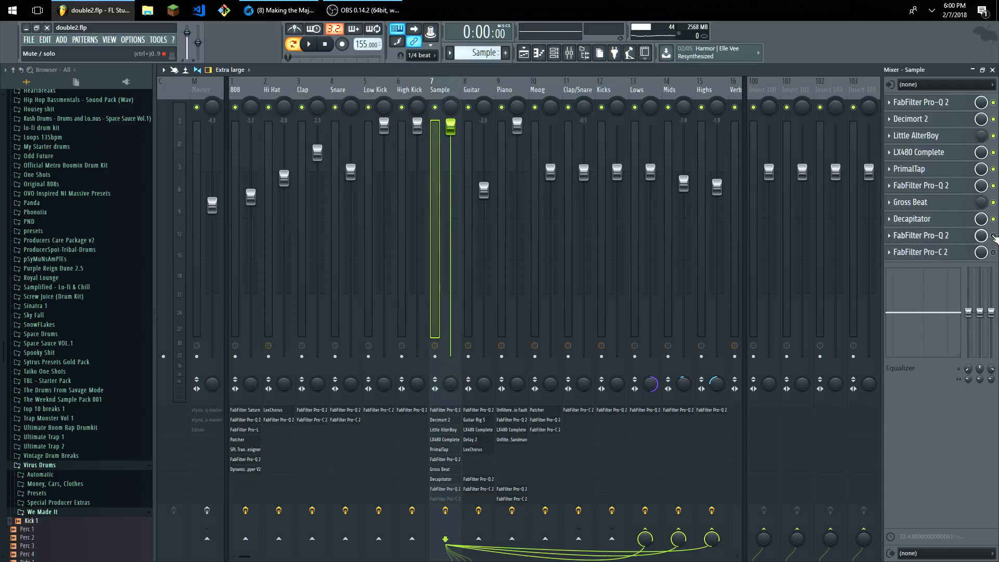
left_click(311, 45)
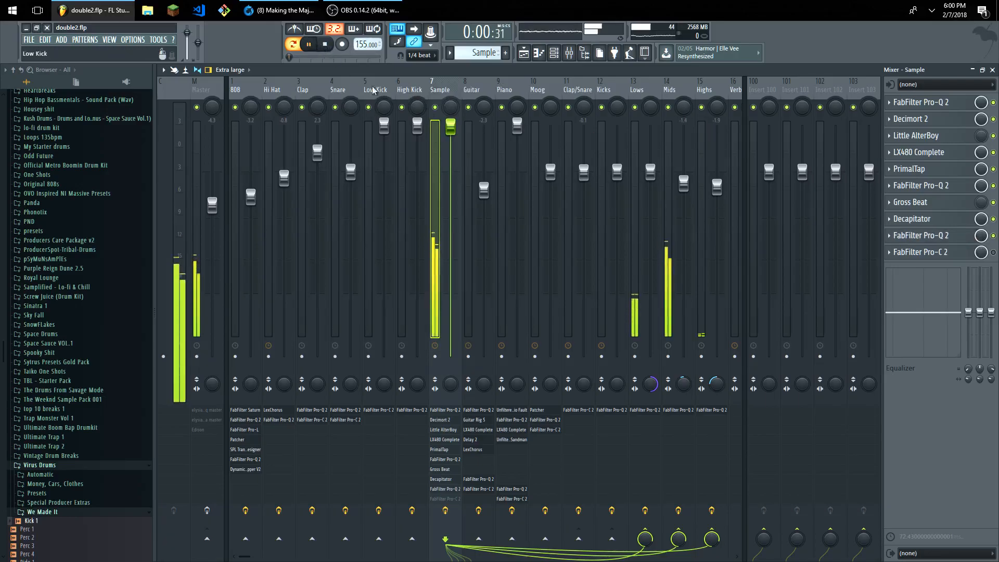
left_click(327, 50)
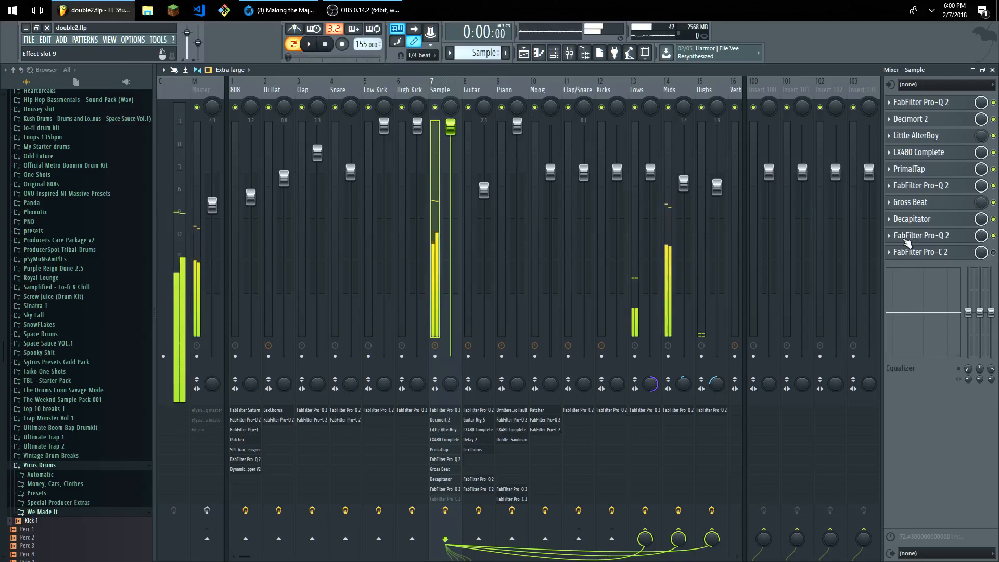
Step: Enable FabFilter Pro-C 2 on the Sample track, view its compression while playing, close the plugin, and audition the full effects chain
left_click(918, 252)
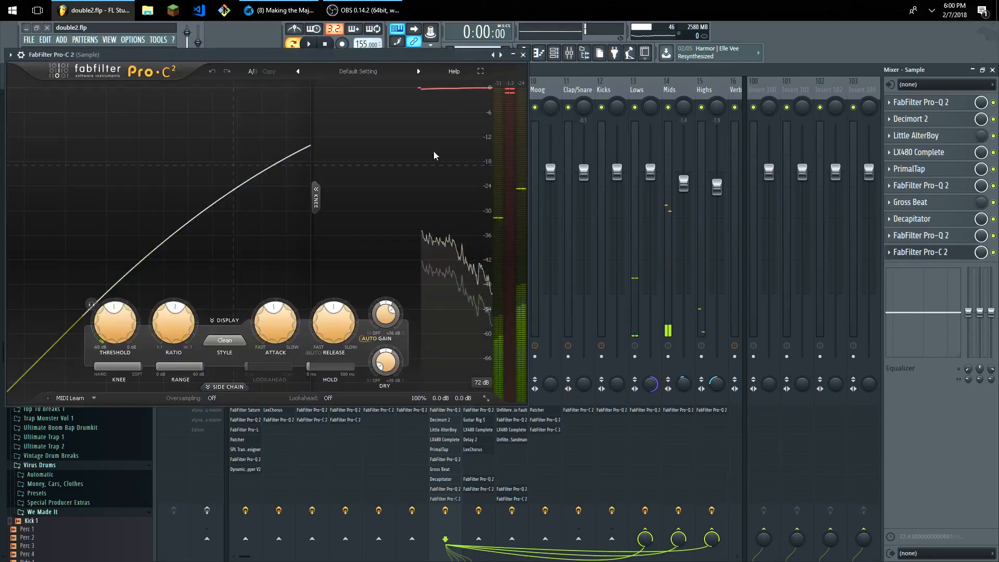
left_click(308, 44)
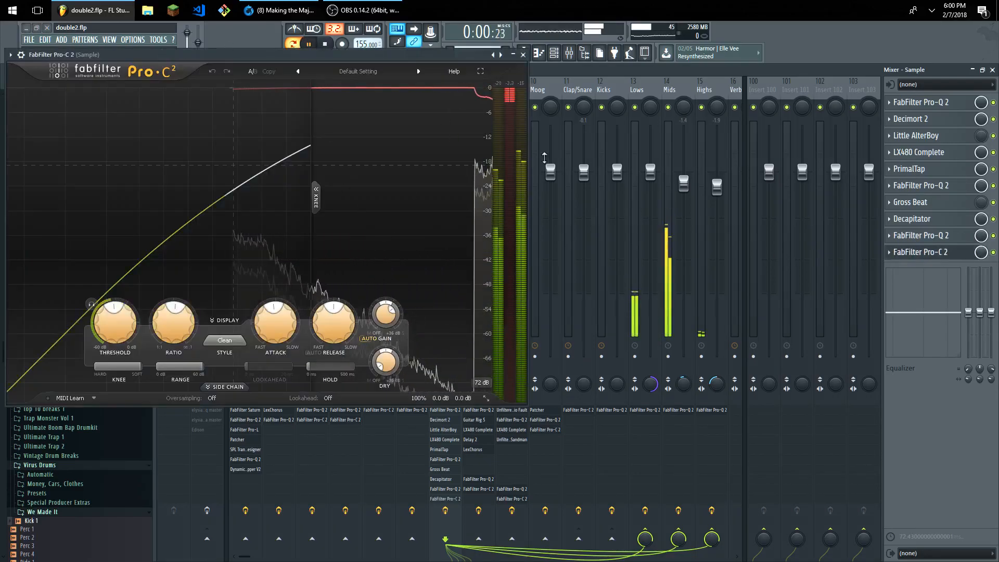
left_click(523, 54)
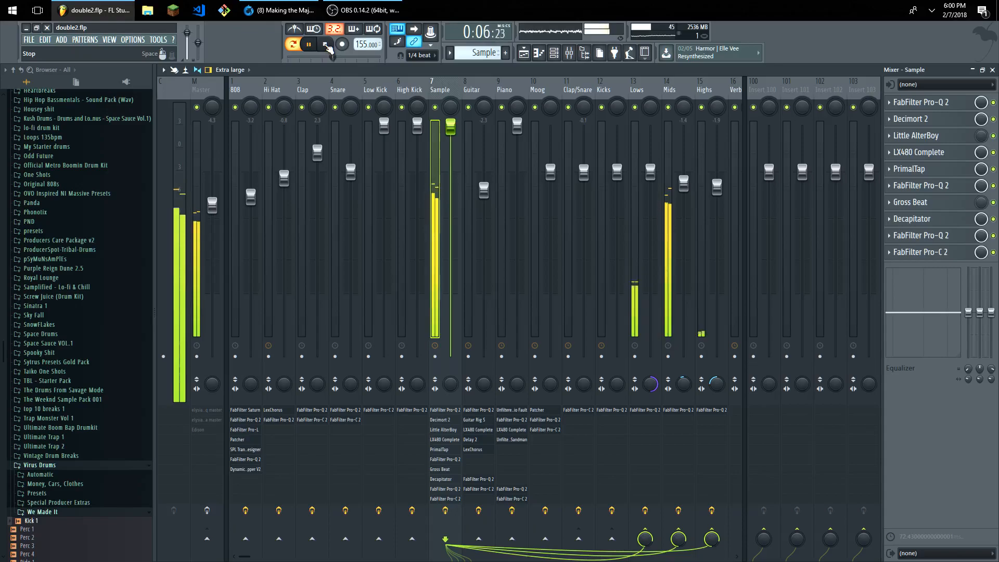
left_click(326, 45)
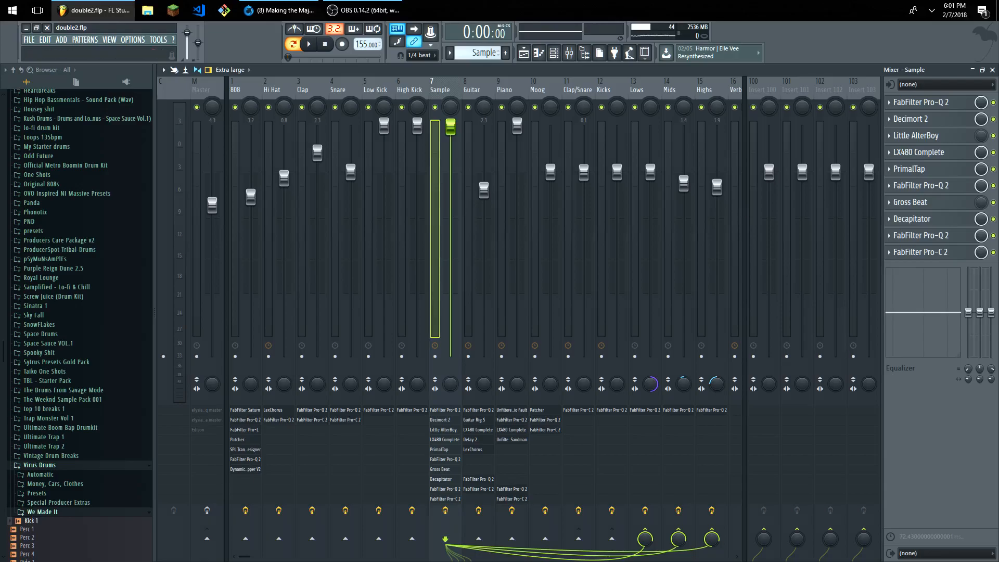
Step: Leave the mixer and piano roll, open the Playlist, and play back the selected section starting at bar 37
left_click(982, 70)
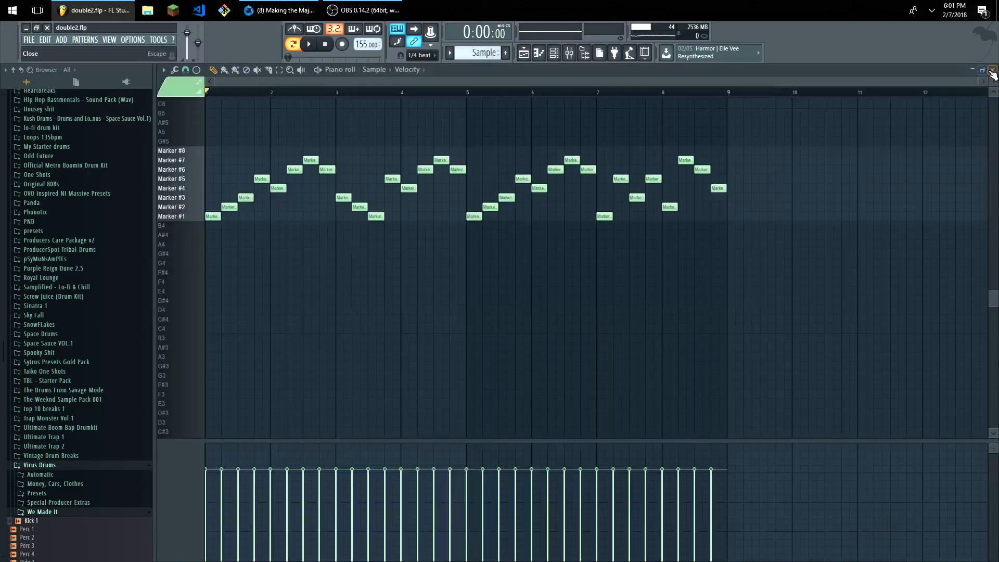
left_click(108, 41)
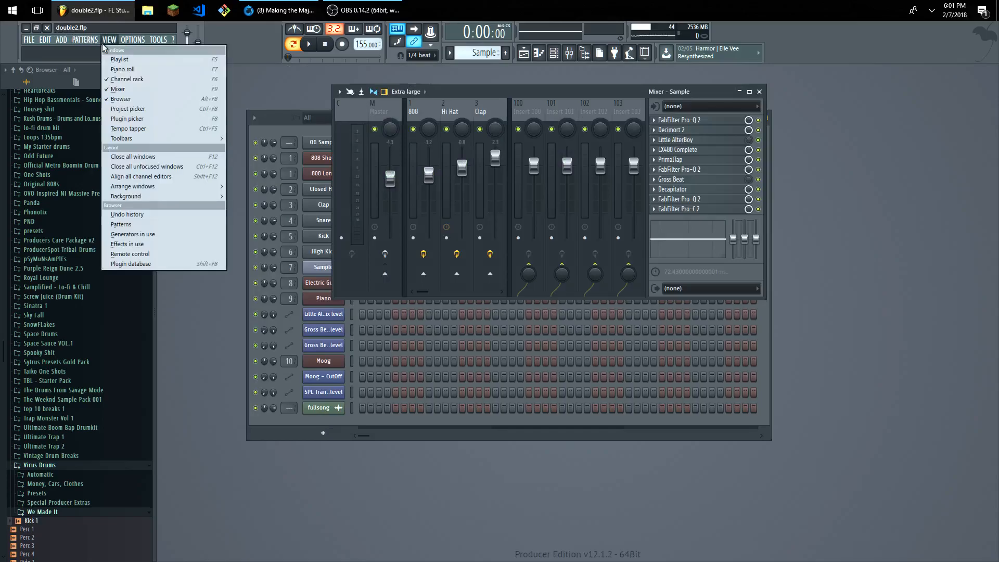
left_click(114, 59)
left_click(207, 119)
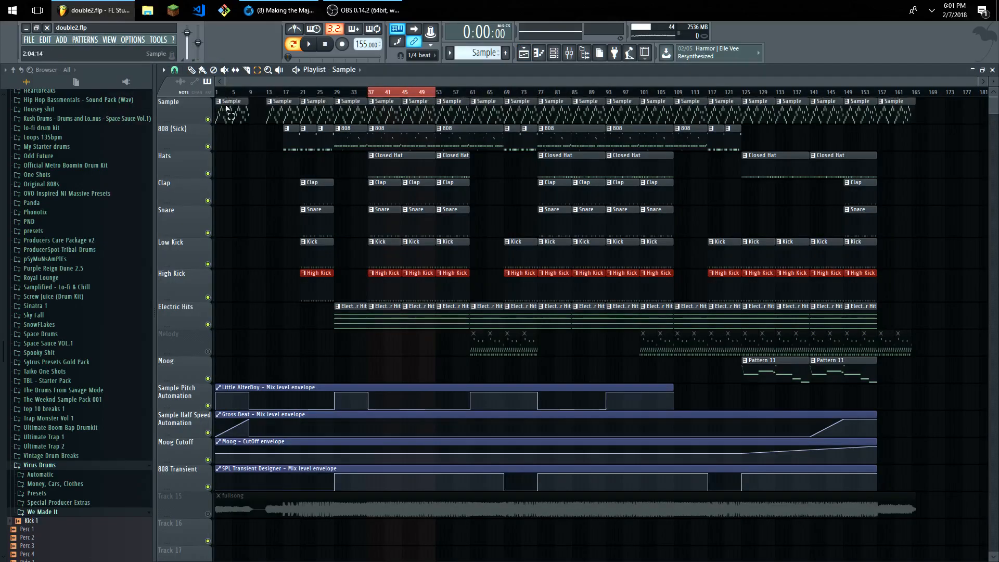
left_click(300, 46)
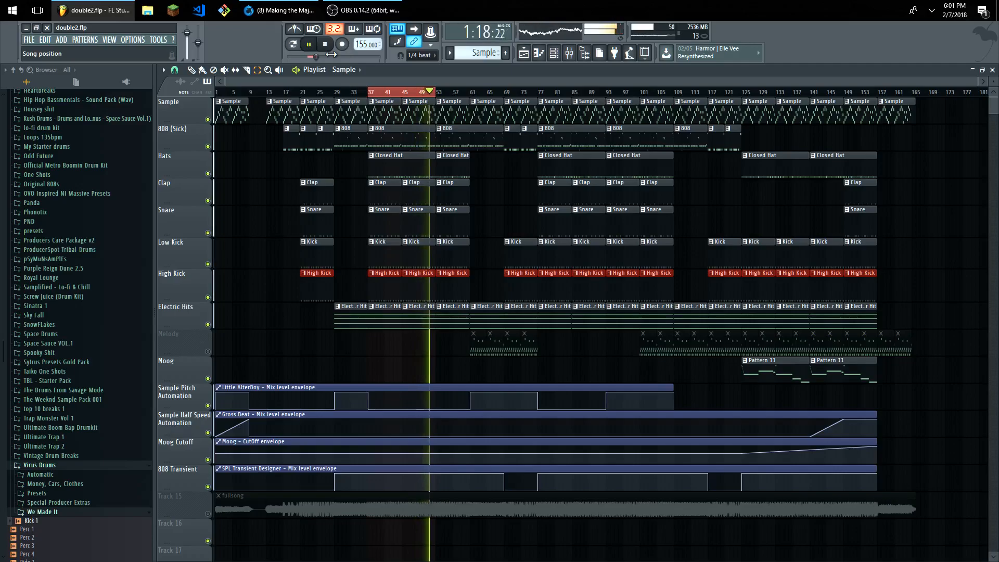
key("space")
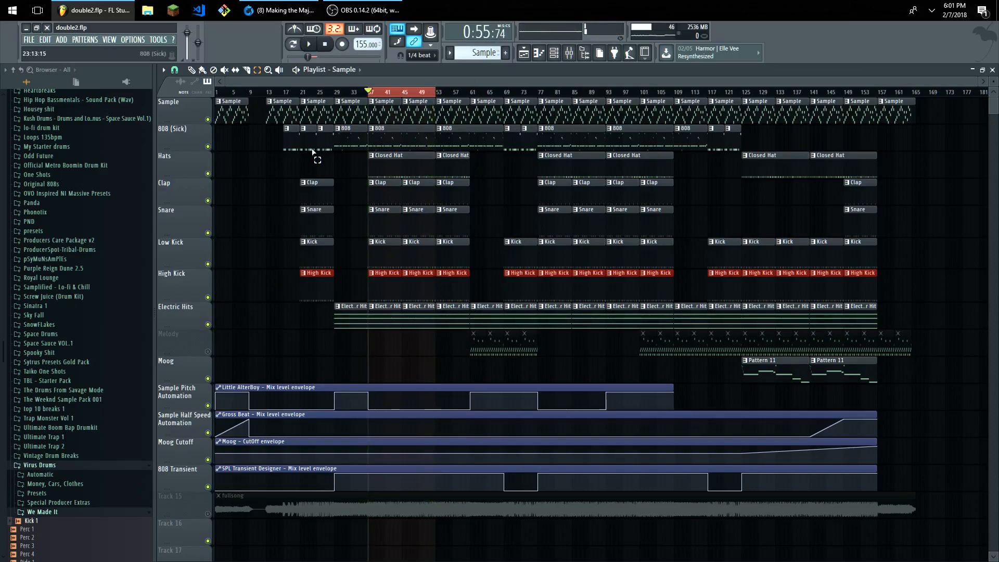
Step: Clear the Playlist's time selection from bar 37, try a selection from bar 21 to 53, and clear that too
left_click(109, 41)
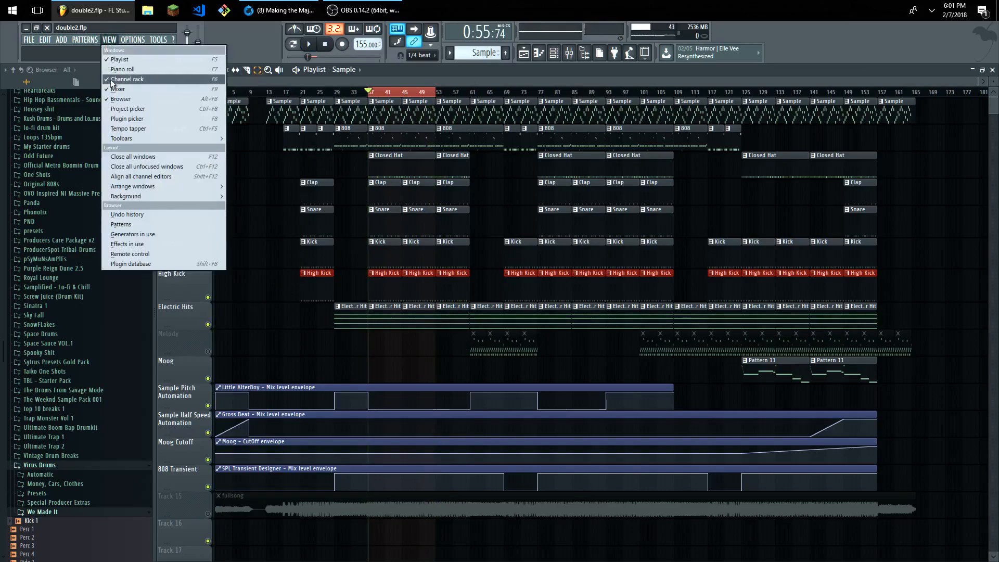
left_click(369, 99)
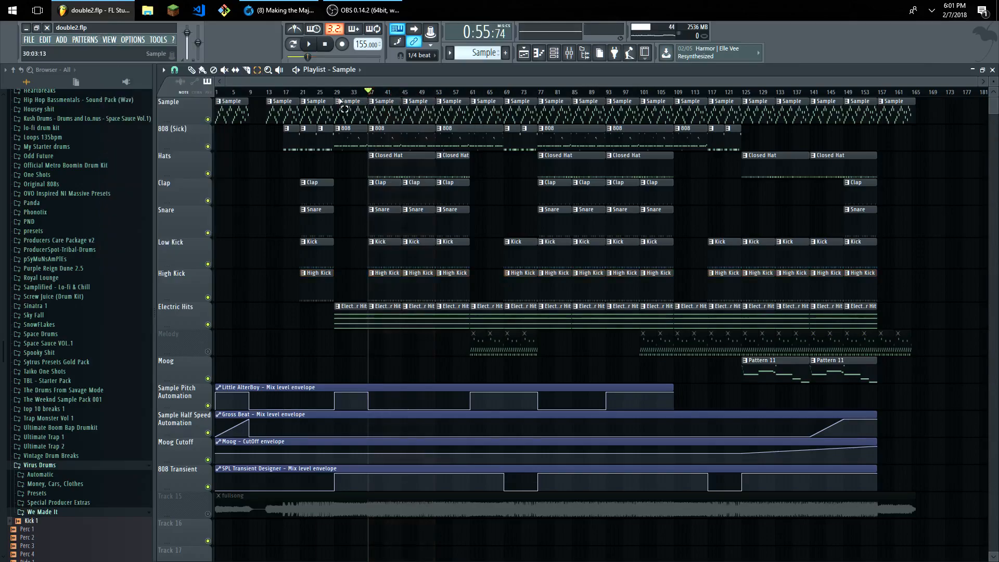
left_click_drag(303, 97, 439, 112)
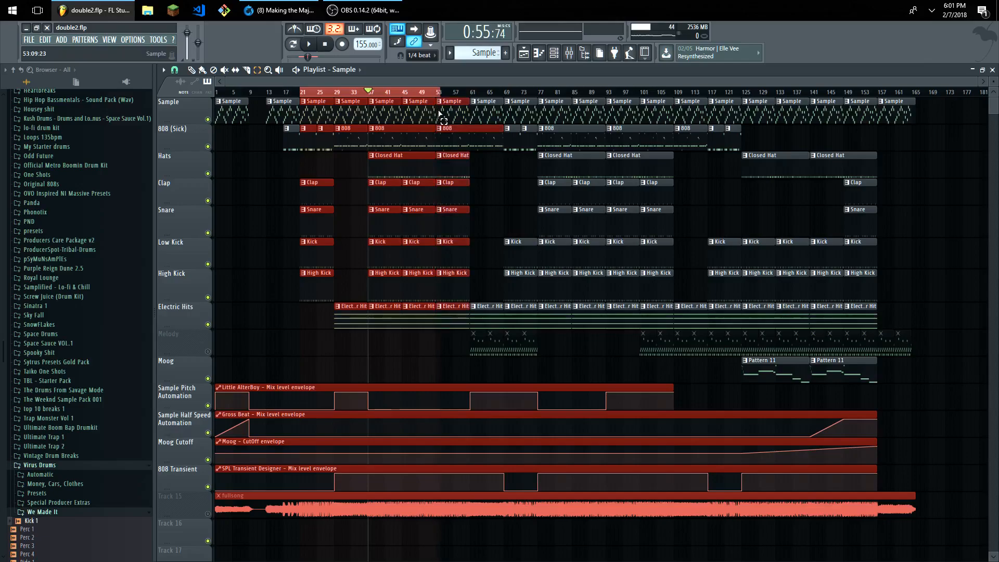
left_click(427, 94)
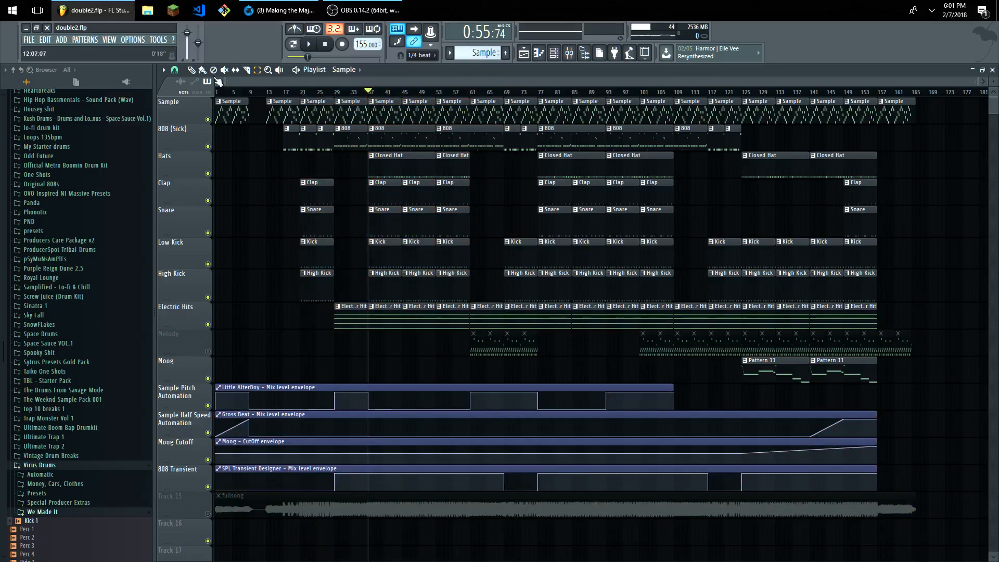
Step: Move the Playlist's song position to bar 29, where the Electric Hits clips begin
left_click(297, 94)
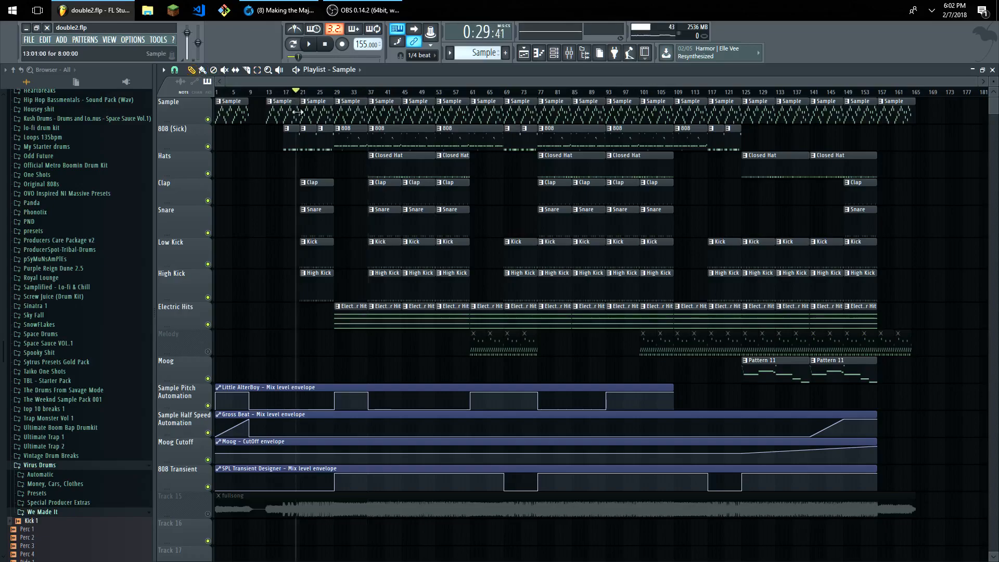
scroll(280, 157, "down", 4)
scroll(280, 167, "up", 4)
left_click(302, 94)
left_click(332, 94)
left_click(335, 94)
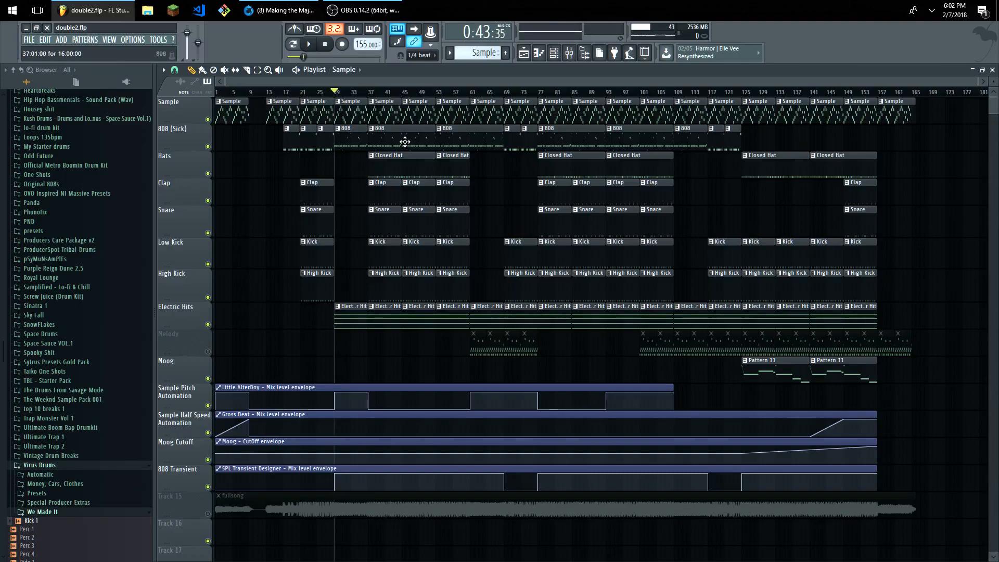
Step: Unmute the Melody track in the Playlist, play the arrangement from bar 29, and stop playback
left_click(208, 352)
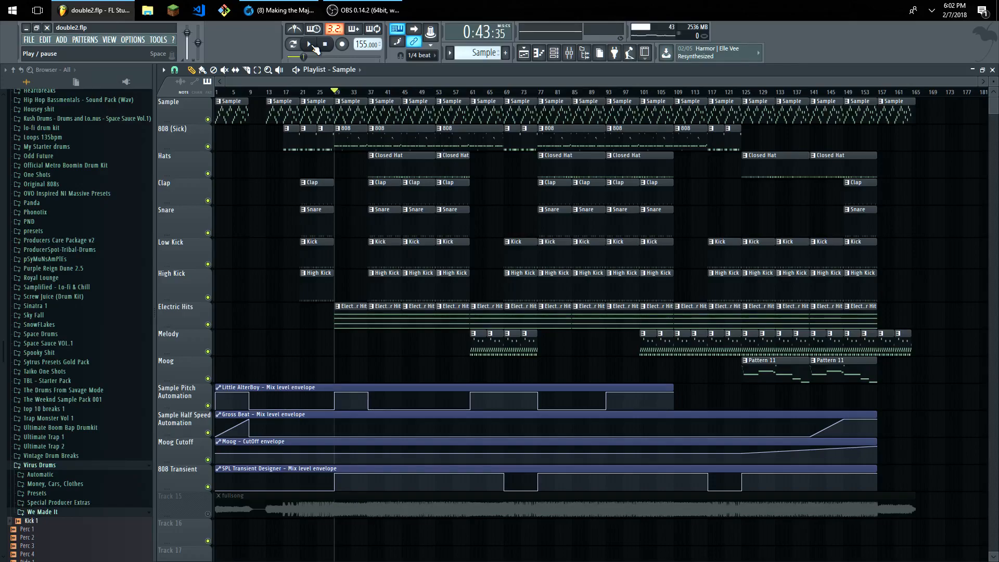
left_click(312, 46)
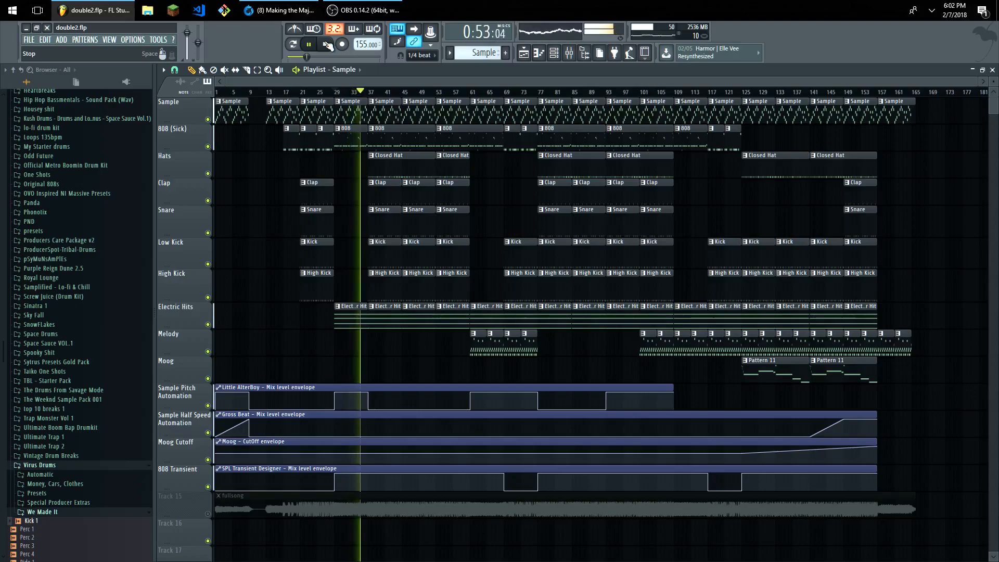
left_click(328, 45)
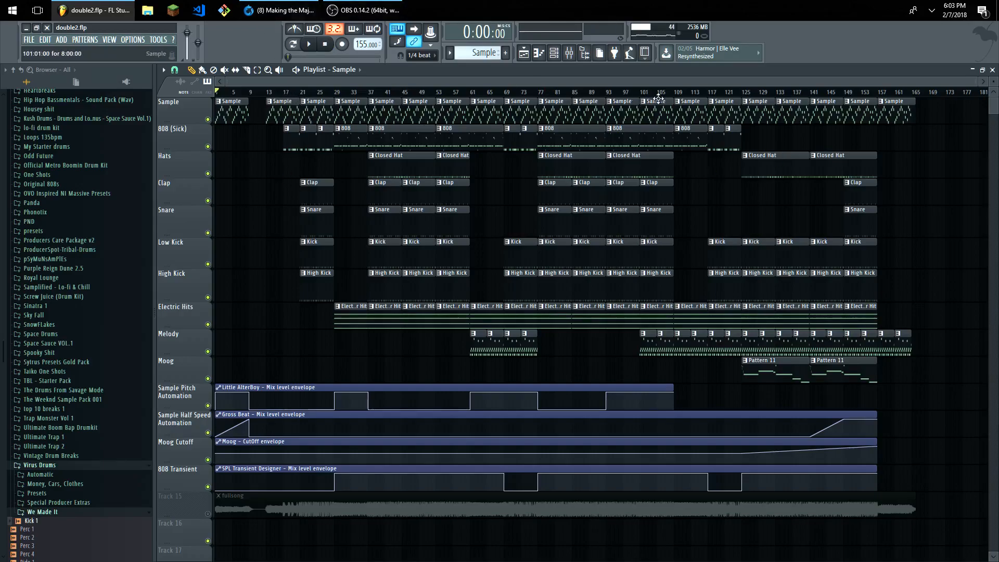
Step: Move the Playlist's song position to bar 61, where the first Melody clips begin, play the arrangement, and stop playback
left_click(679, 98)
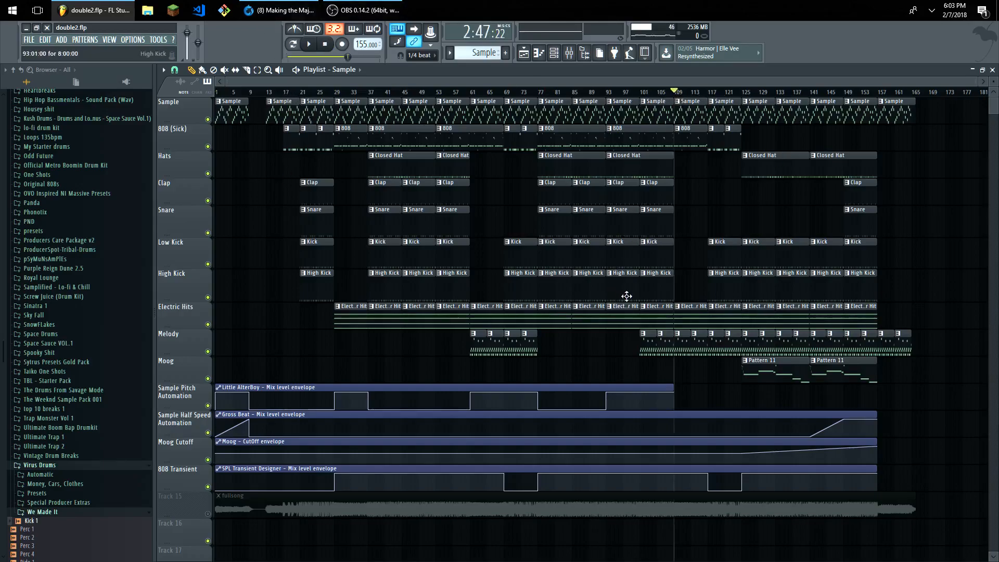
left_click(472, 93)
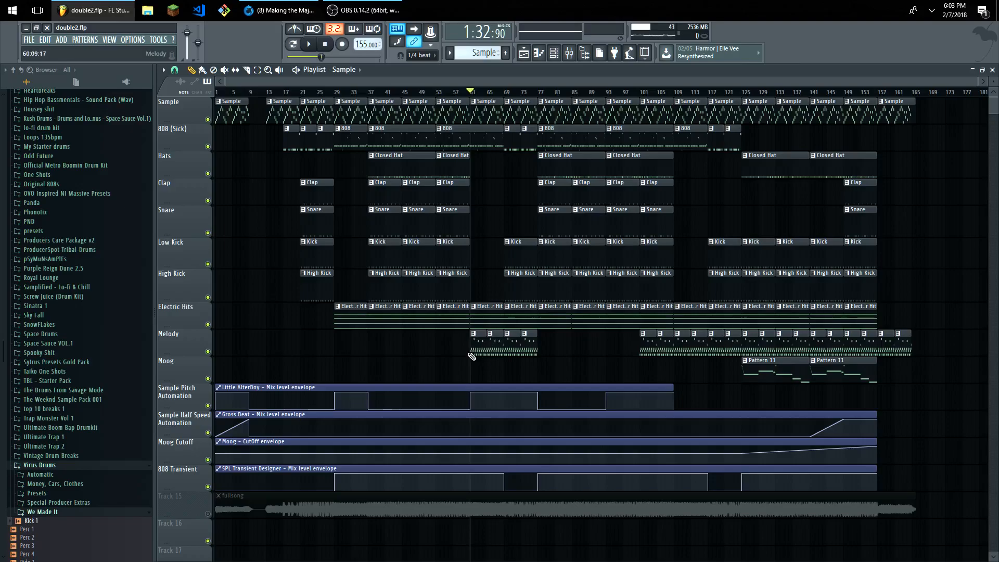
scroll(492, 319, "up", 3)
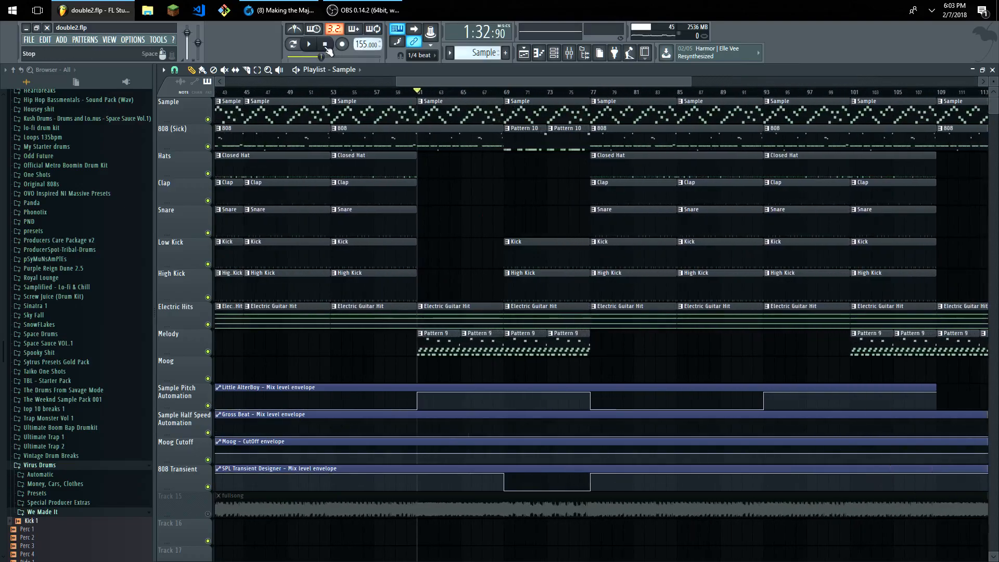
left_click(310, 46)
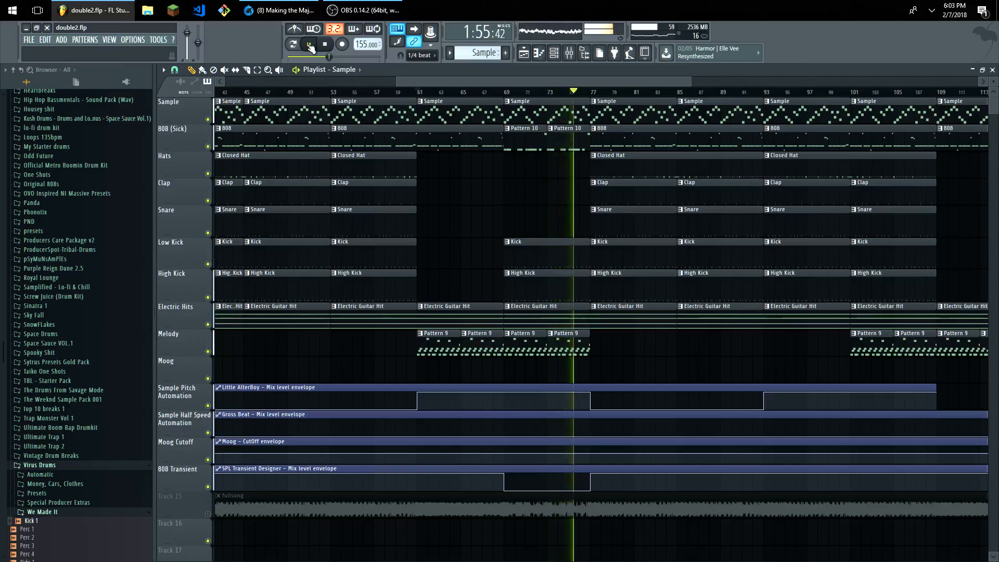
left_click(325, 45)
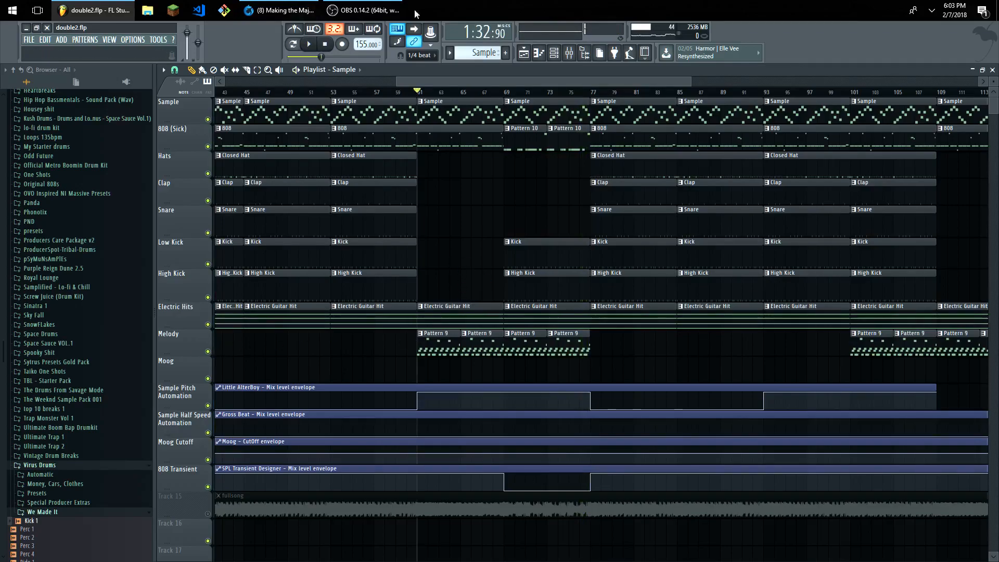
Step: Move the song position to bar 125 and open the Moog track's first Pattern 11 clip in the piano roll
left_click_drag(516, 83, 545, 85)
left_click_drag(717, 84, 950, 83)
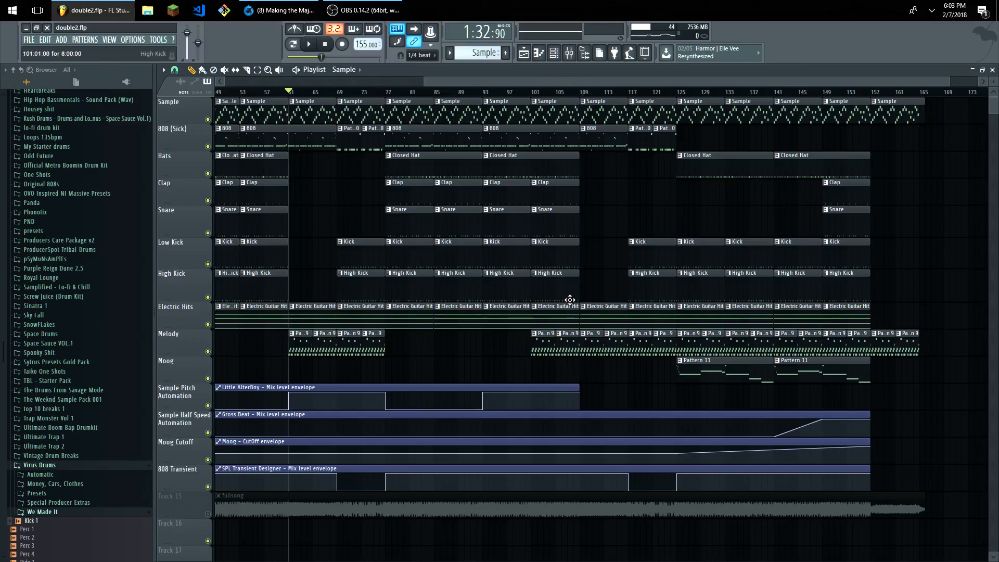
left_click(678, 93)
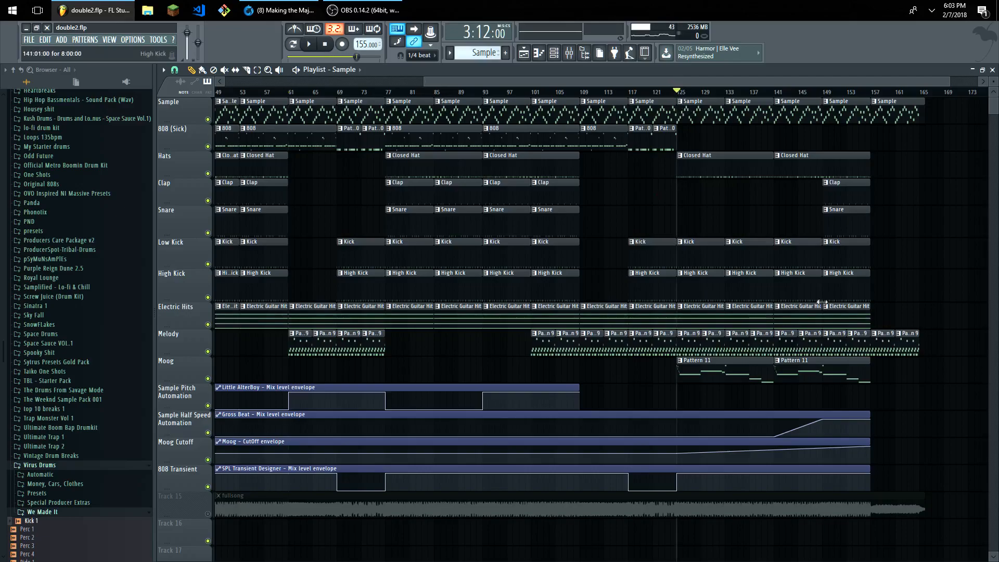
scroll(689, 376, "up", 3, "ctrl")
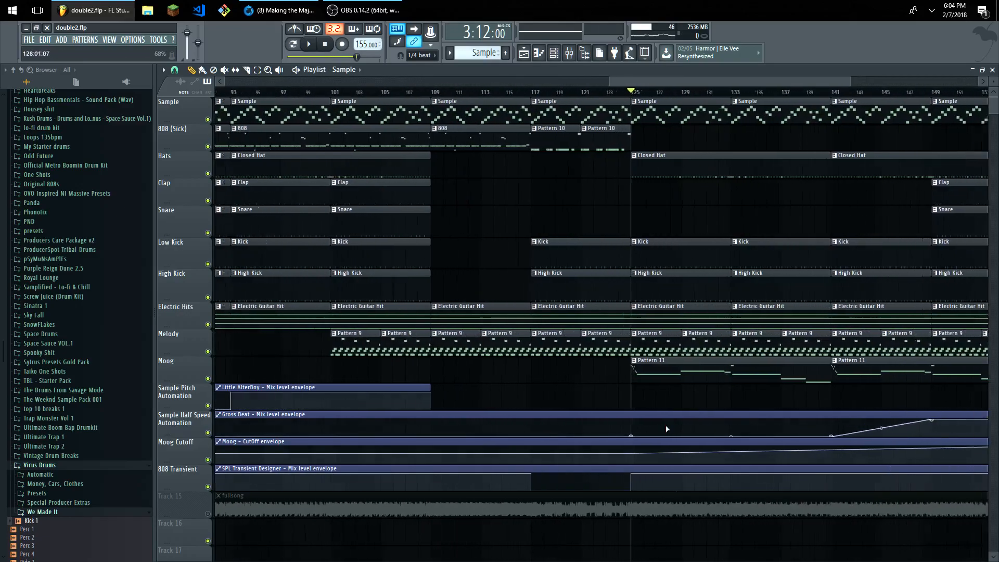
left_click(634, 359)
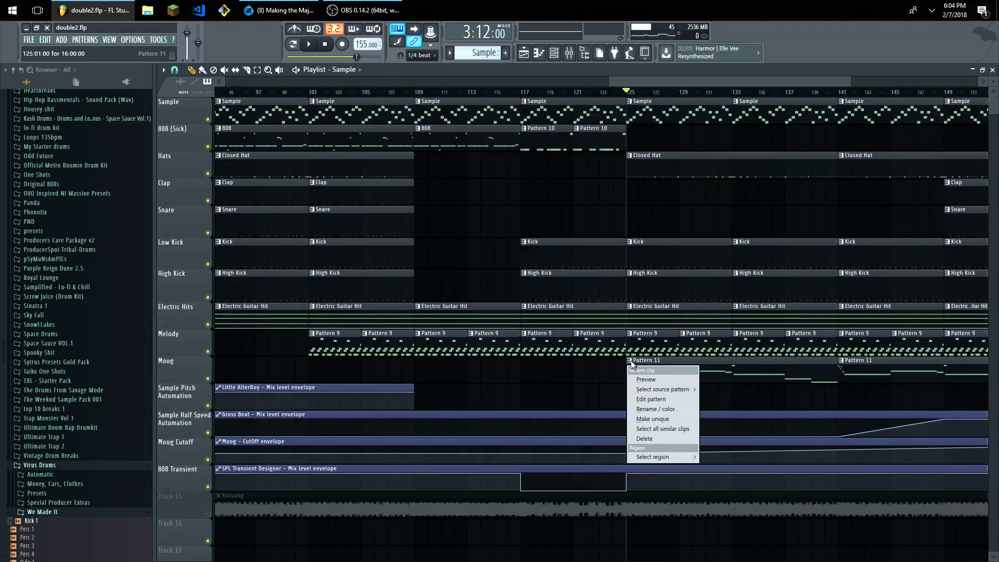
left_click(650, 399)
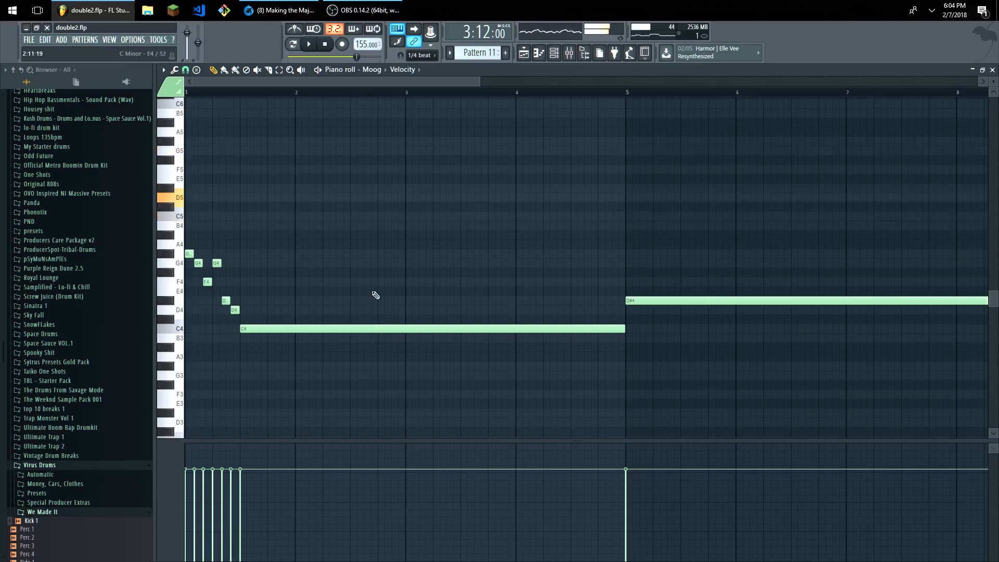
Step: Play back the Moog notes of Pattern 11, stop playback, and close the piano roll
key("space")
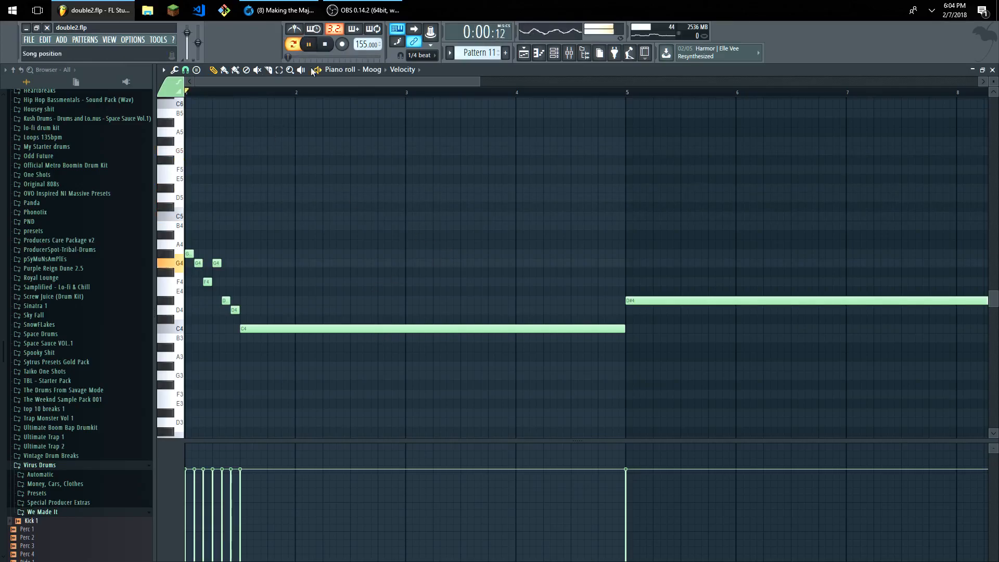
scroll(336, 214, "down", 4)
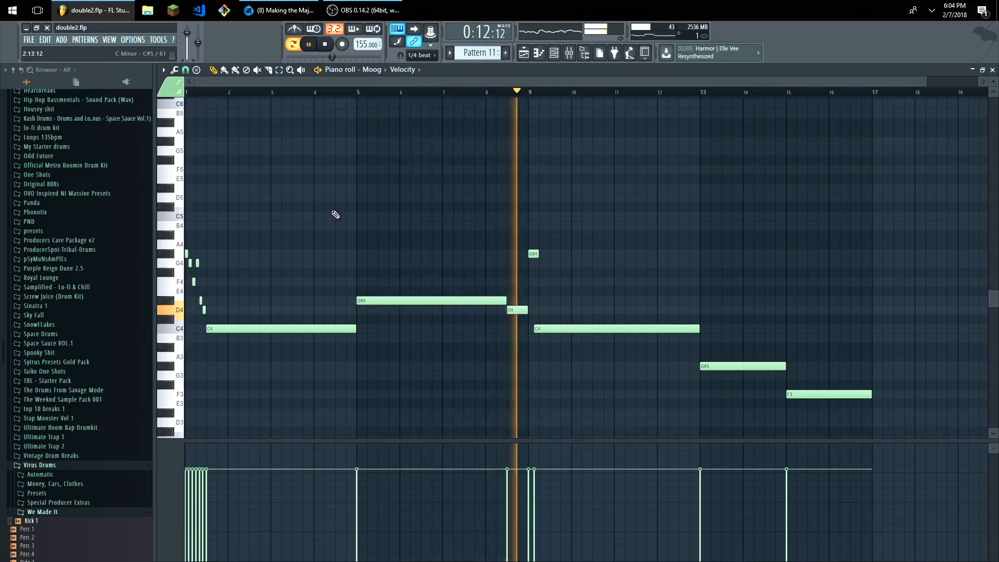
key("space")
left_click(992, 70)
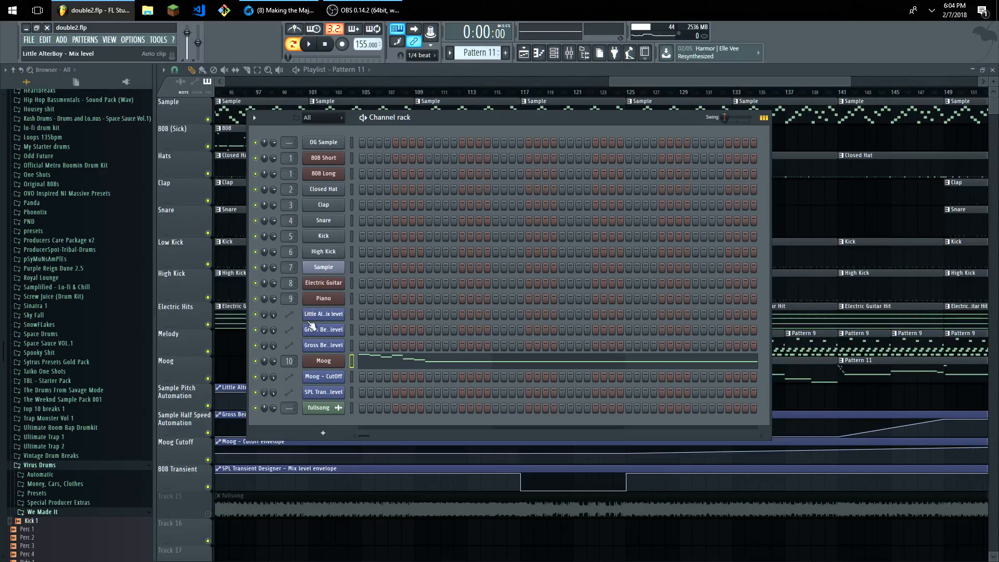
Step: Open the Moog channel's Mini V synth, audition its sound with several test notes, and close the plugin
left_click(328, 361)
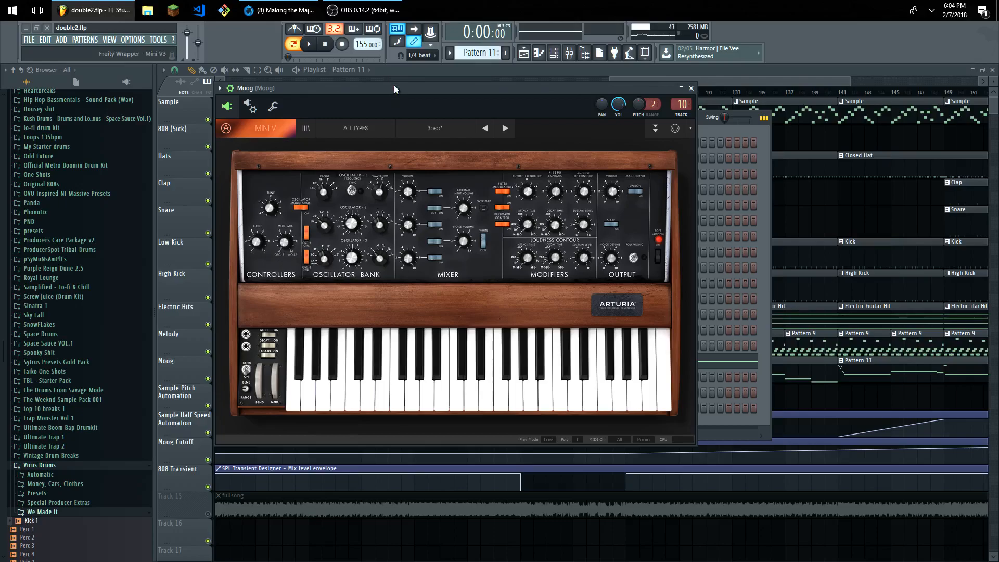
key("z")
key("z")
key("z")
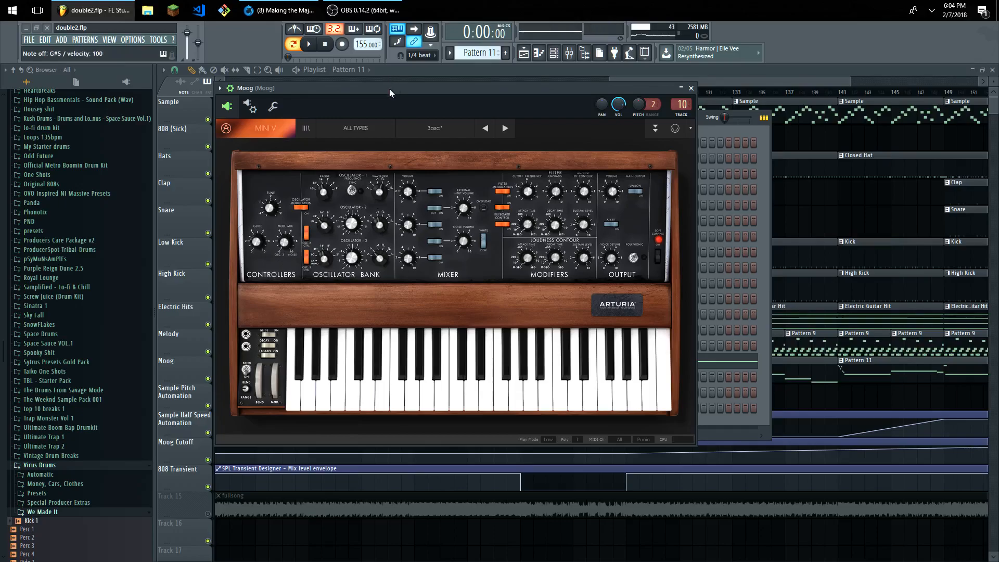
key("b")
key("z")
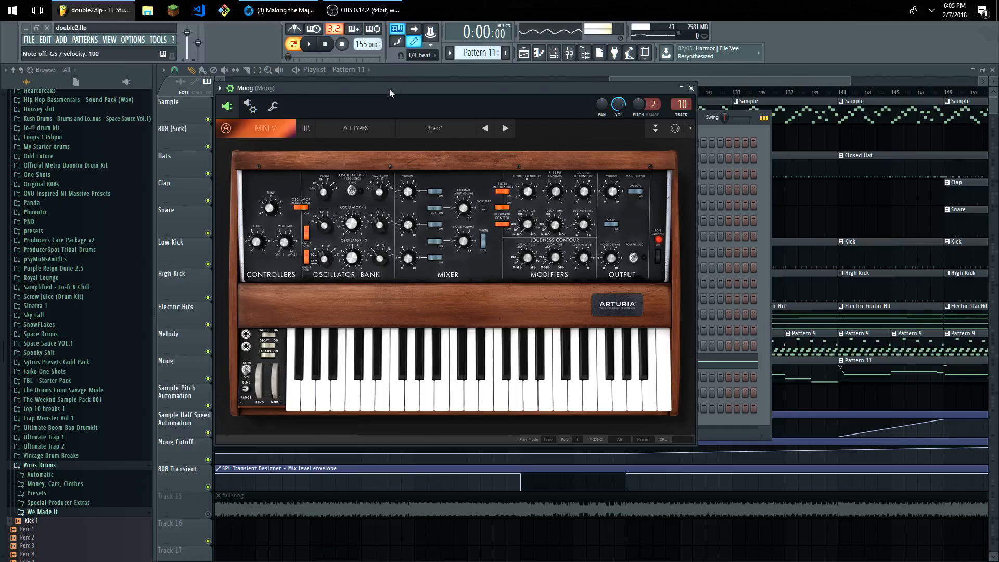
key("n")
key("b")
key("h")
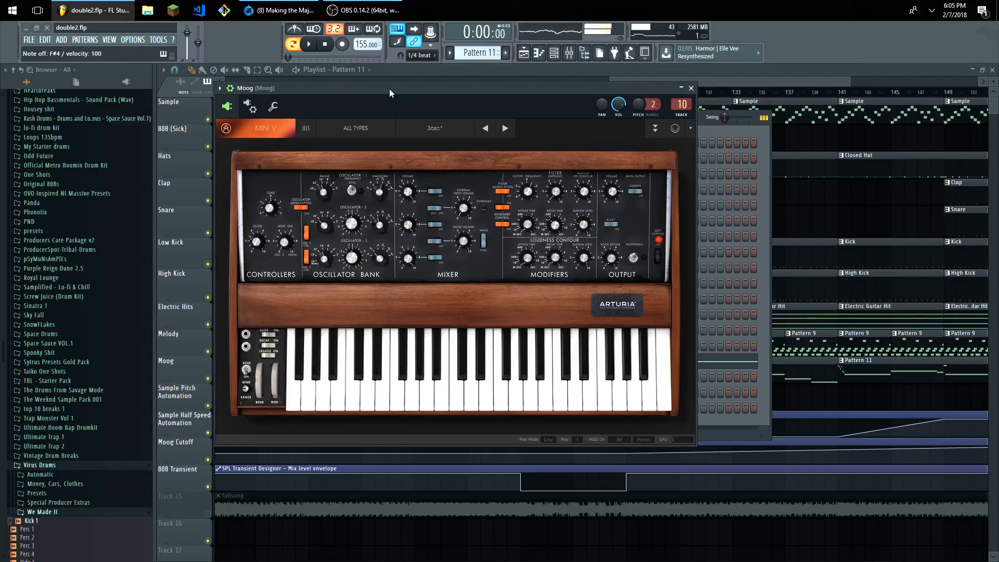
key("b")
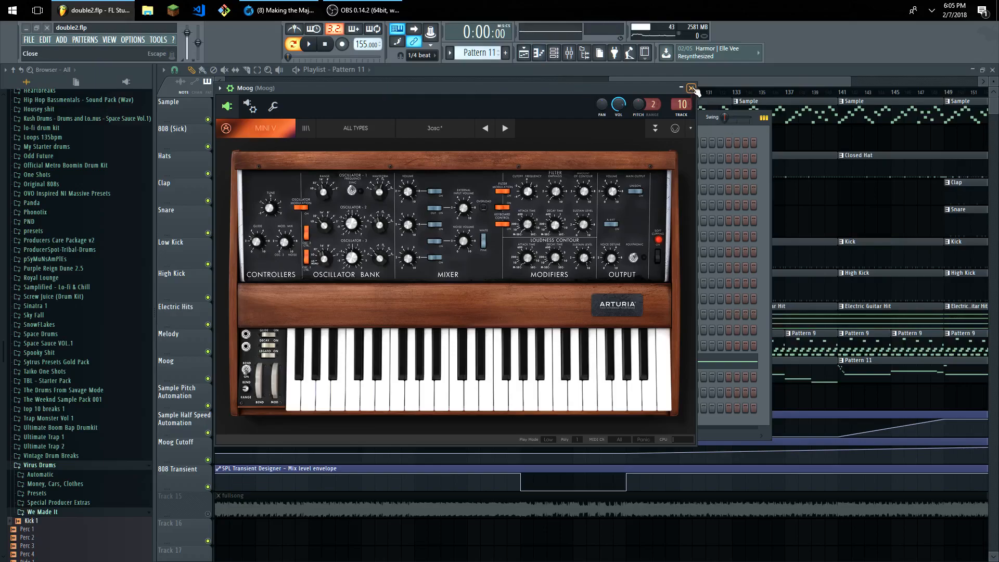
left_click(691, 88)
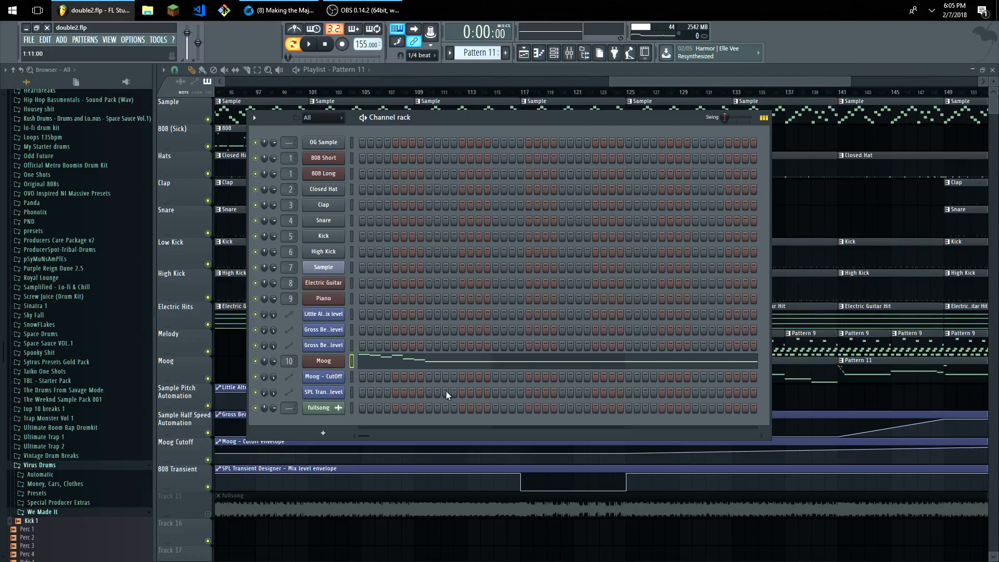
Step: Maximize the mixer and open the Piano track's Unfiltered Audio Fault effect
left_click(110, 39)
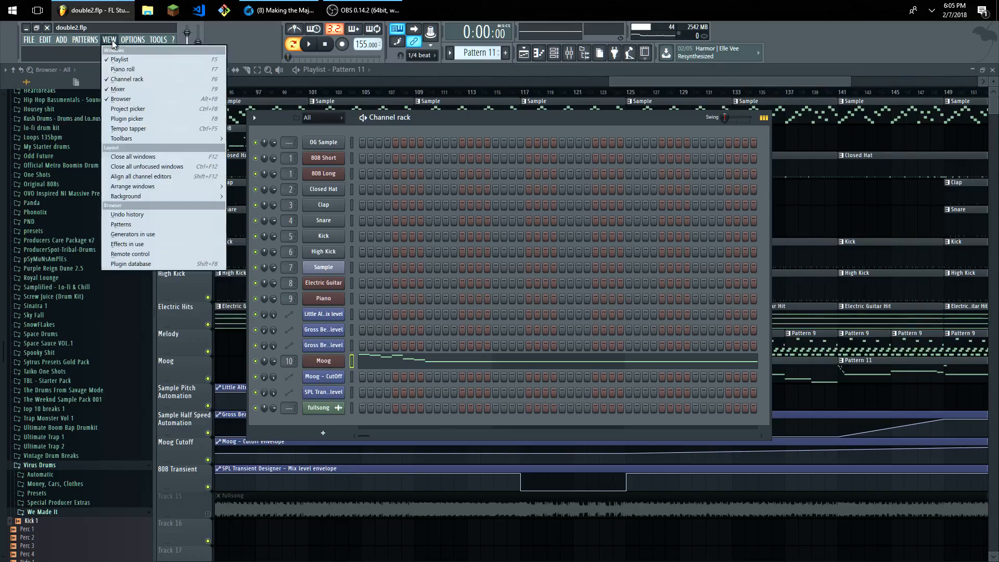
left_click(120, 89)
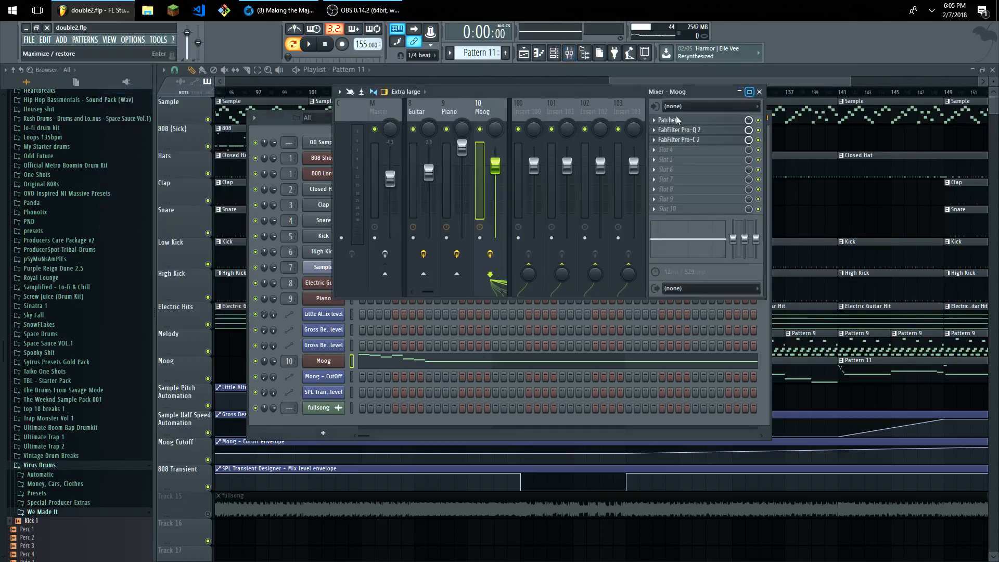
left_click(750, 92)
left_click(281, 127)
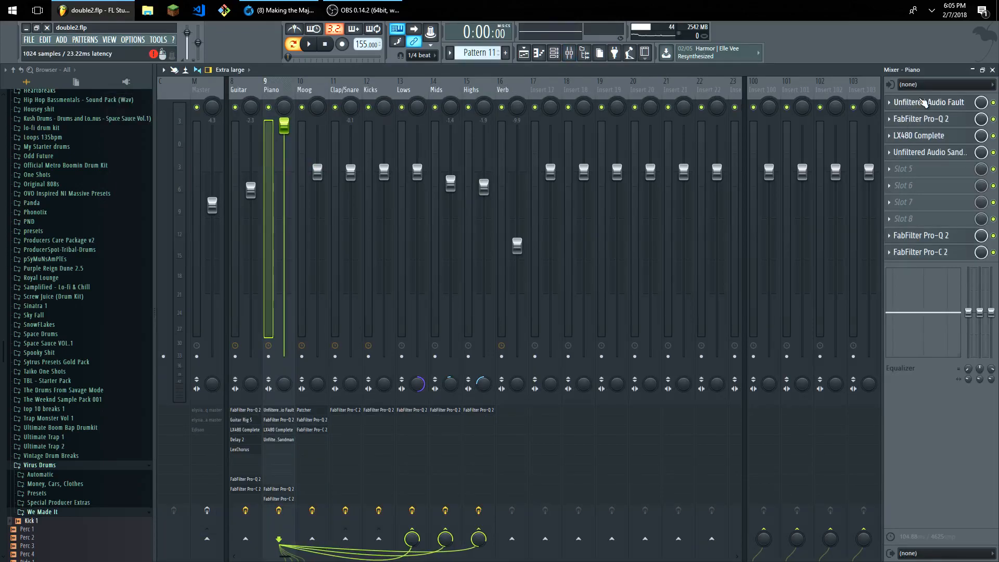
left_click(923, 102)
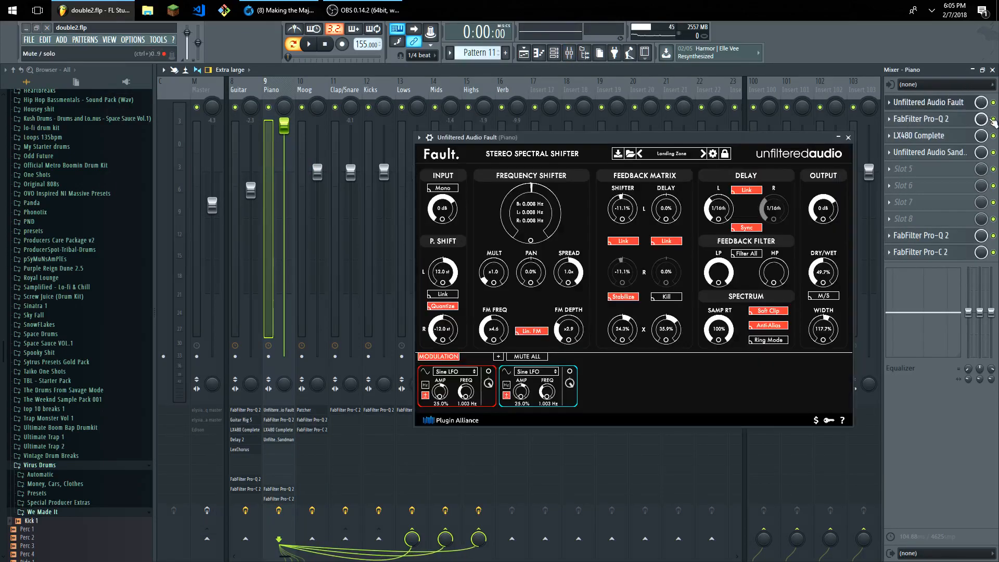
Step: Bypass the Piano track's loaded effects, including both FabFilter Pro-Q 2 instances, LX480 Complete, Unfiltered Audio Sandman and FabFilter Pro-C 2
left_click(993, 119)
left_click(992, 137)
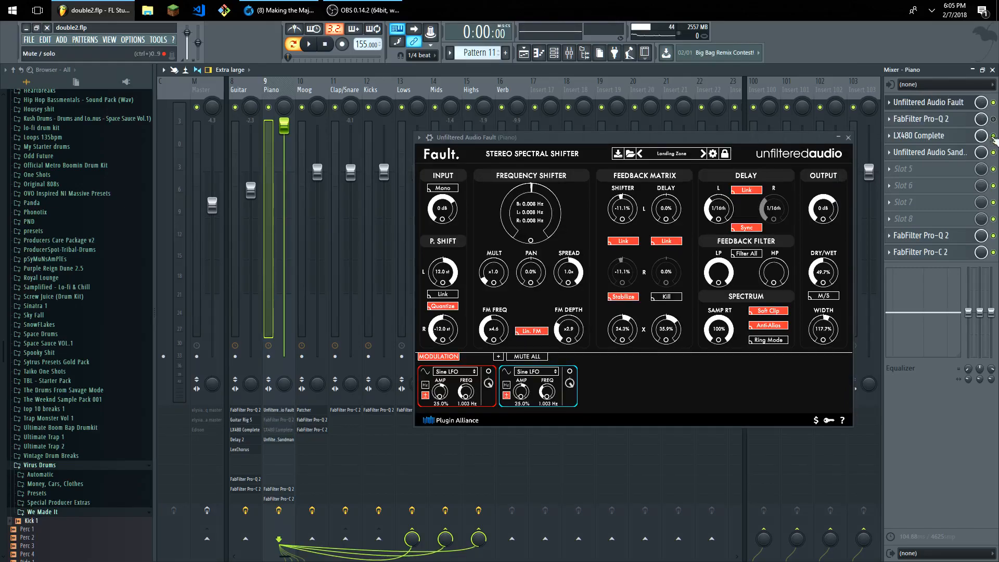
left_click(992, 252)
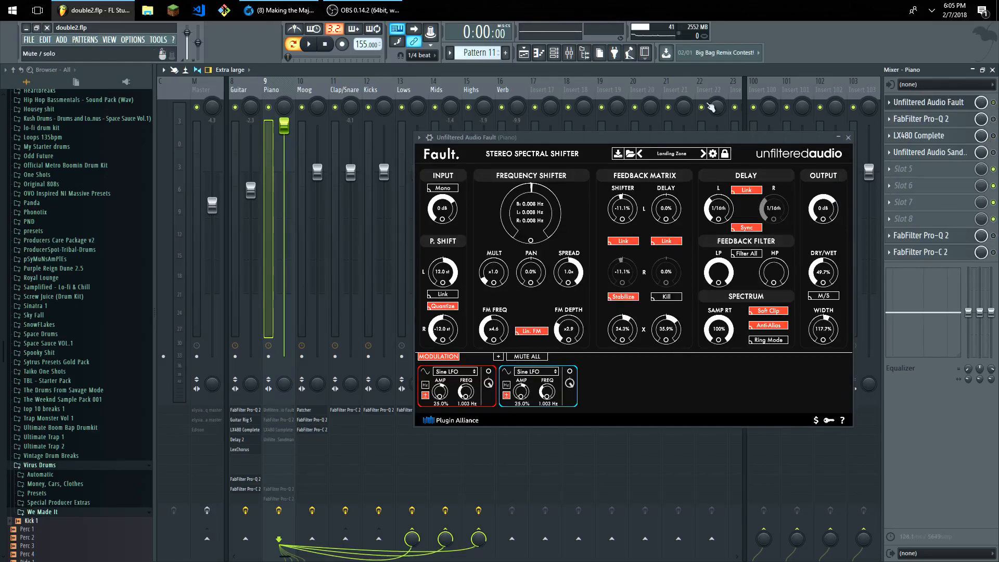
Step: Switch to Pattern 9, play it with only Unfiltered Audio Fault enabled on the Piano track, and stop playback
left_click(484, 52)
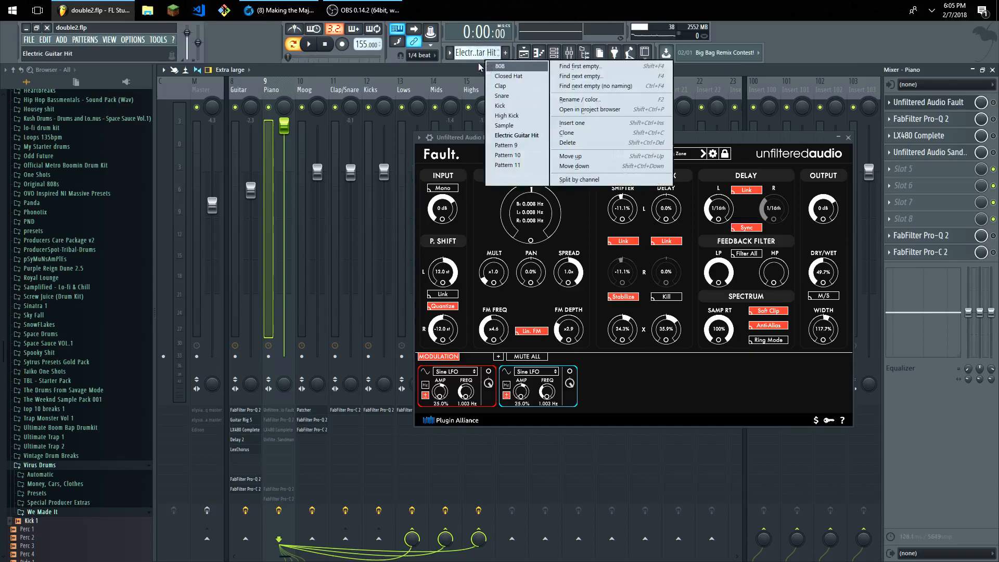
left_click(513, 146)
key("space")
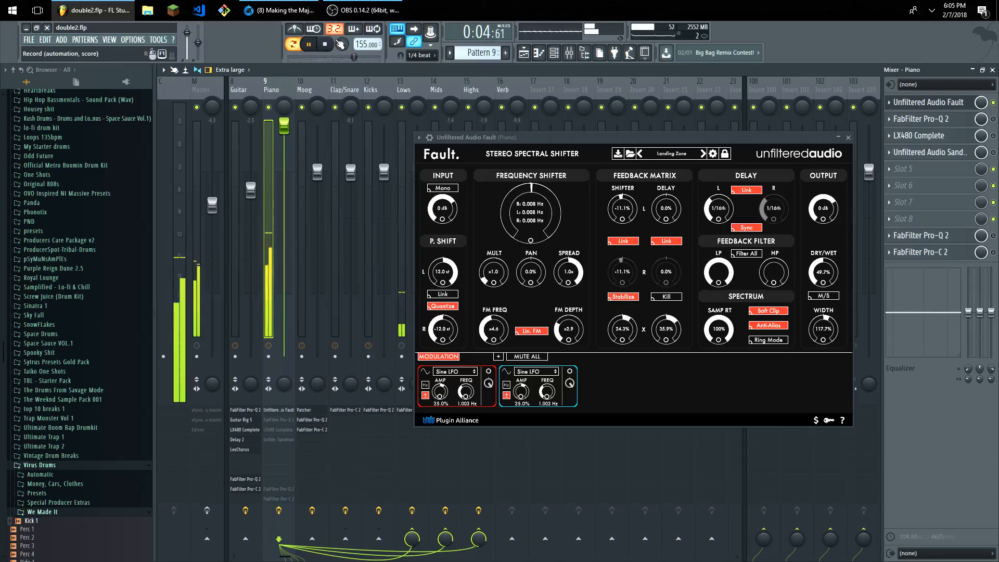
left_click(327, 45)
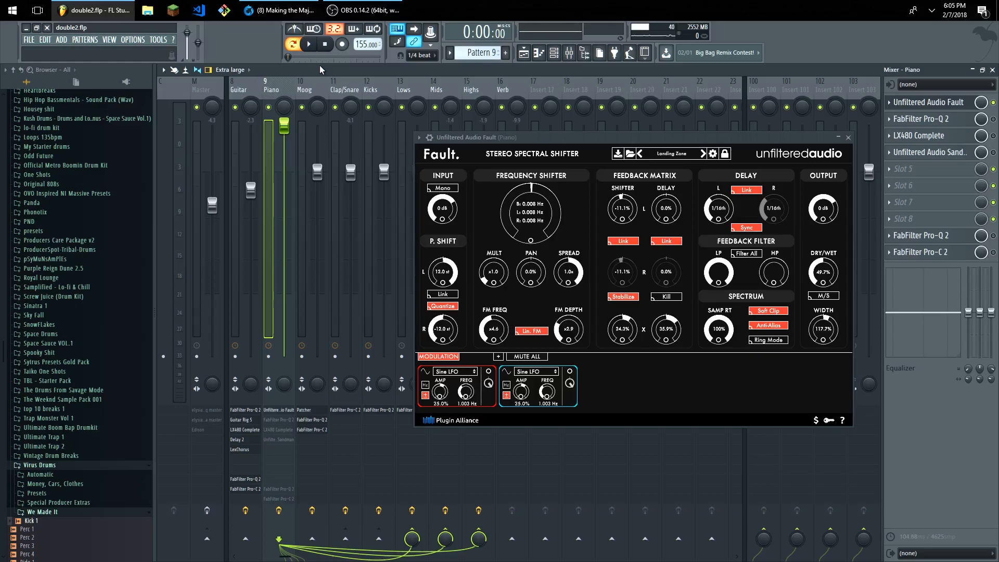
Step: View the EQ curve of the Piano track's first FabFilter Pro-Q 2 and re-enable that effect
left_click(848, 138)
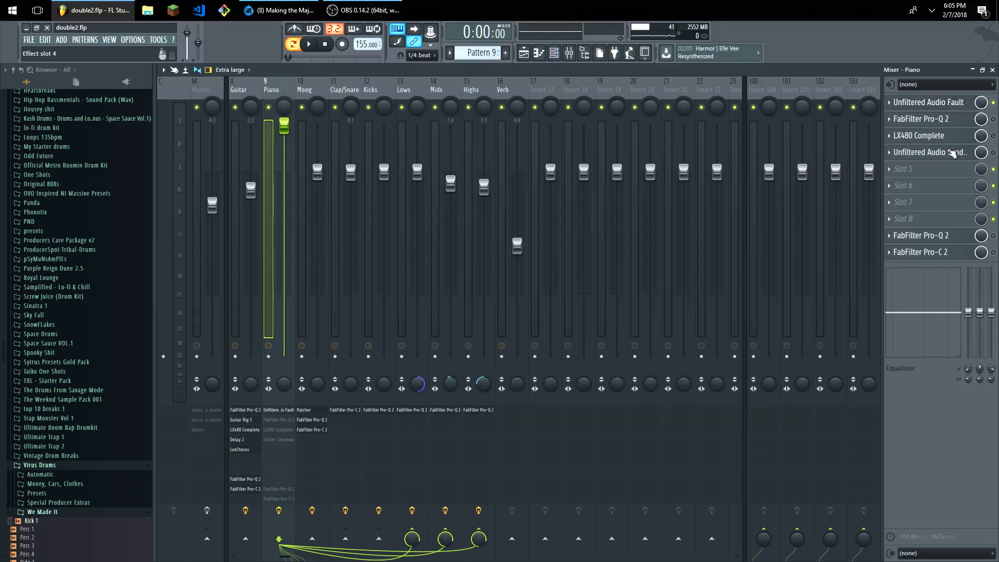
left_click(958, 119)
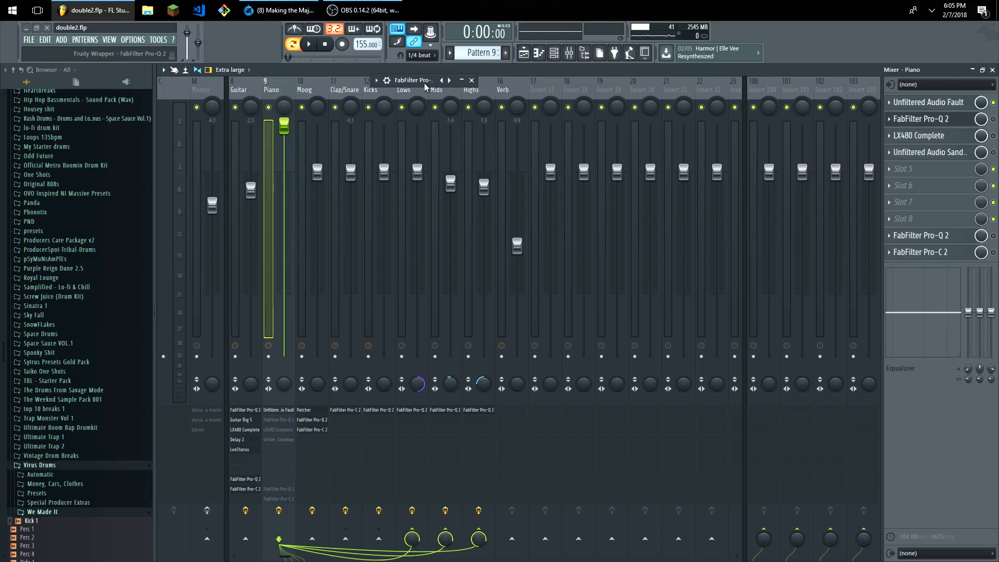
mouse_move(376, 195)
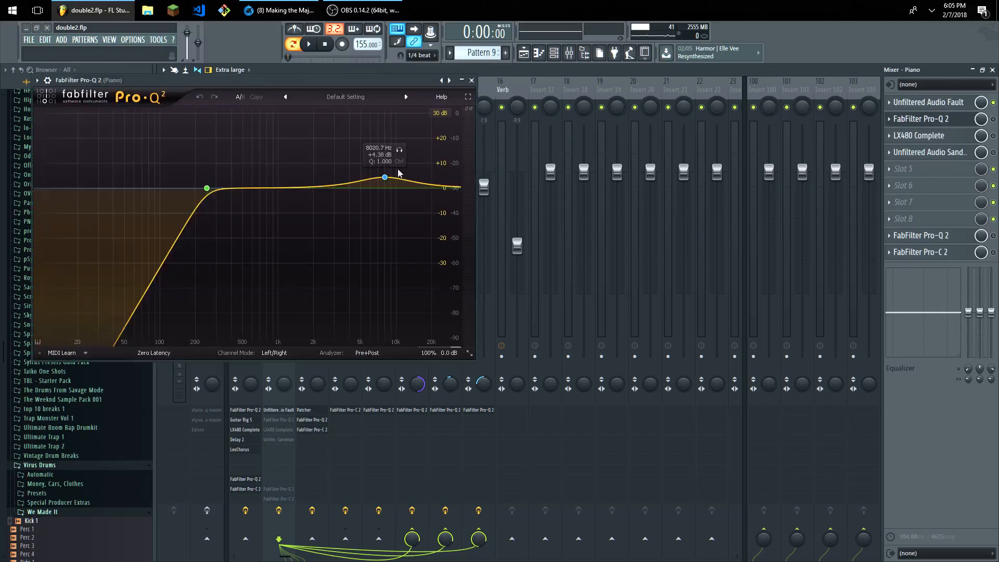
left_click(471, 80)
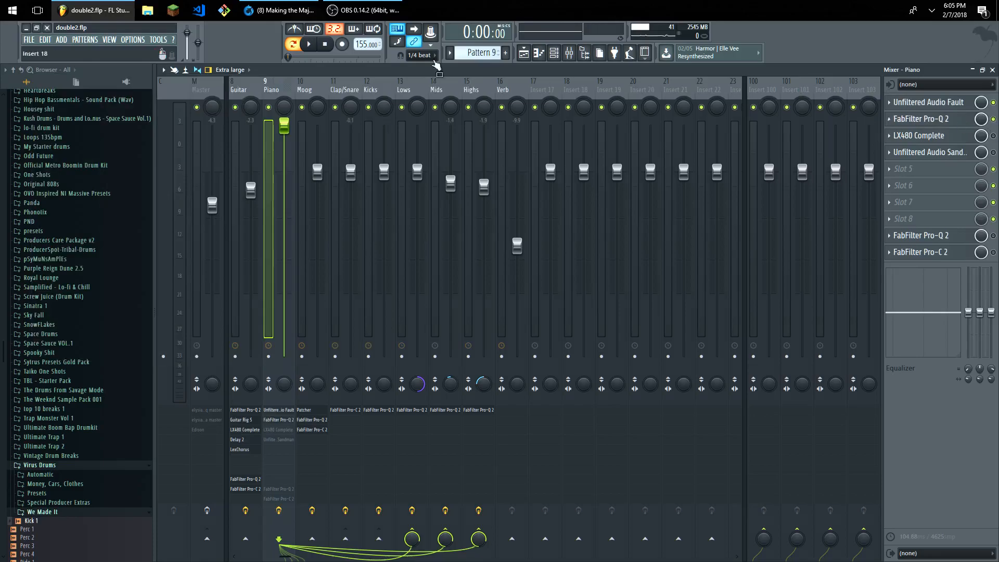
Step: Play Pattern 9 while re-enabling LX480 Complete, Unfiltered Audio Sandman and the second FabFilter Pro-Q 2 on the Piano track
key("space")
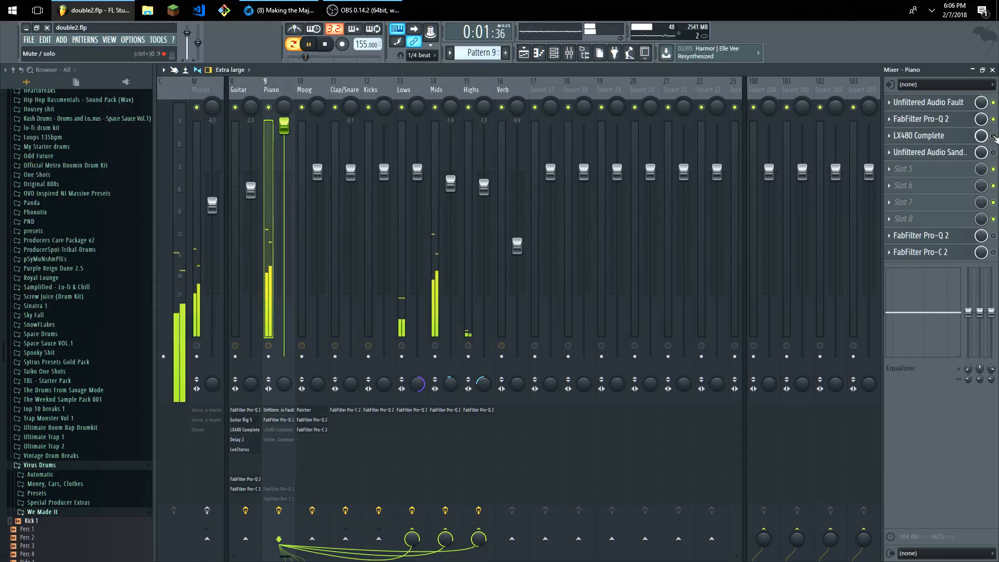
left_click(993, 136)
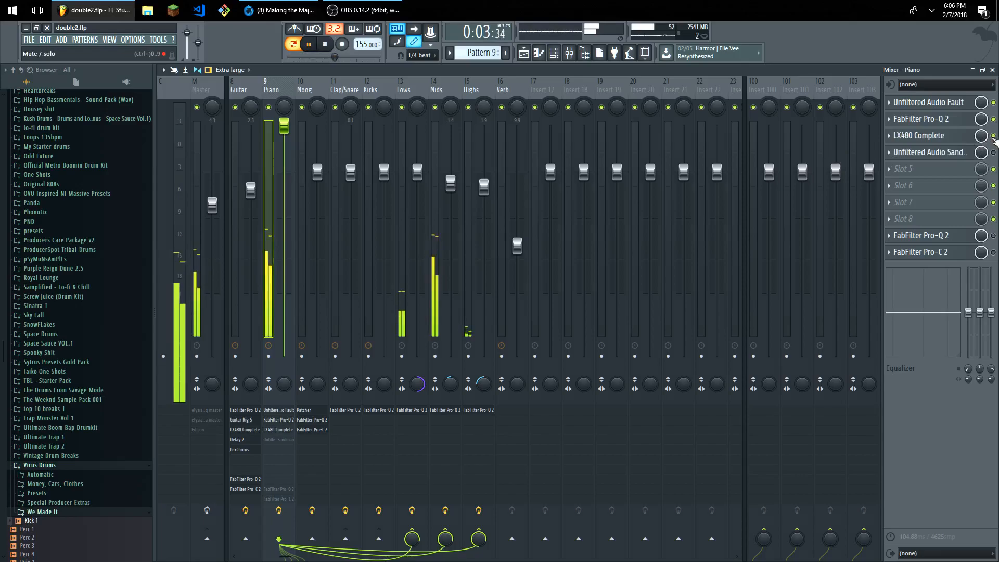
left_click(993, 153)
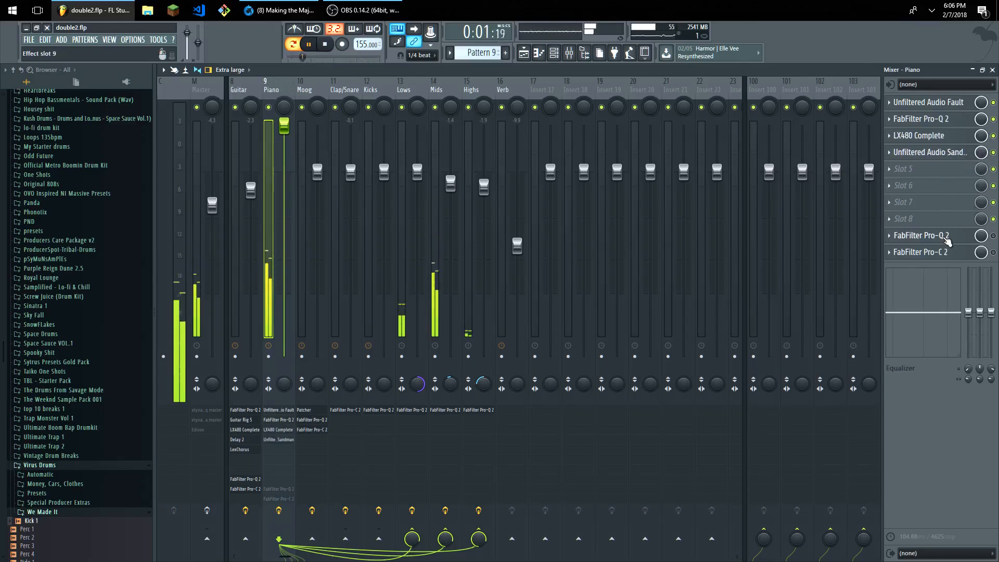
left_click(993, 236)
Step: View the EQ curve of the Piano track's second FabFilter Pro-Q 2 with FabFilter Pro-C 2 re-enabled, and stop playback
left_click(931, 236)
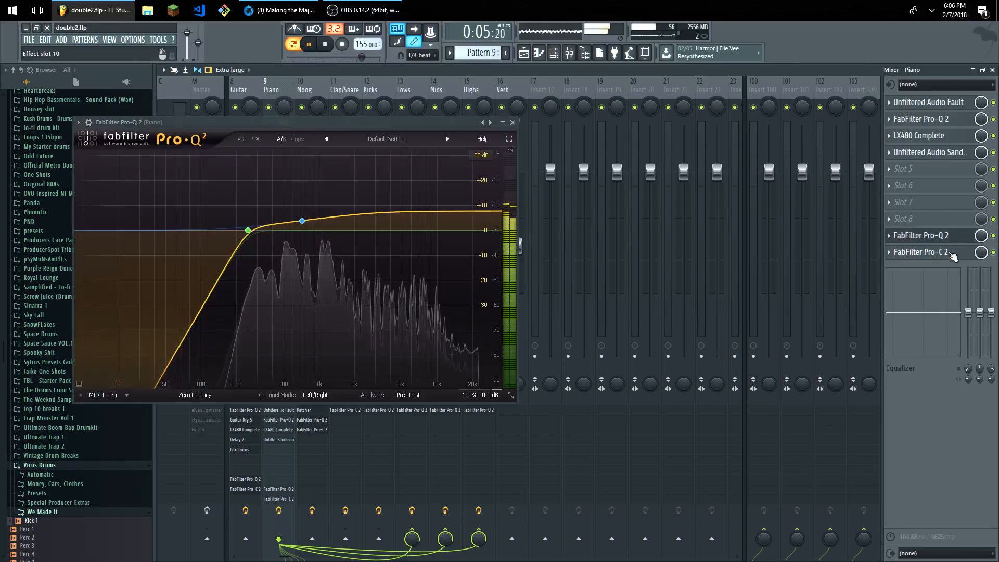
left_click(922, 253)
left_click(579, 110)
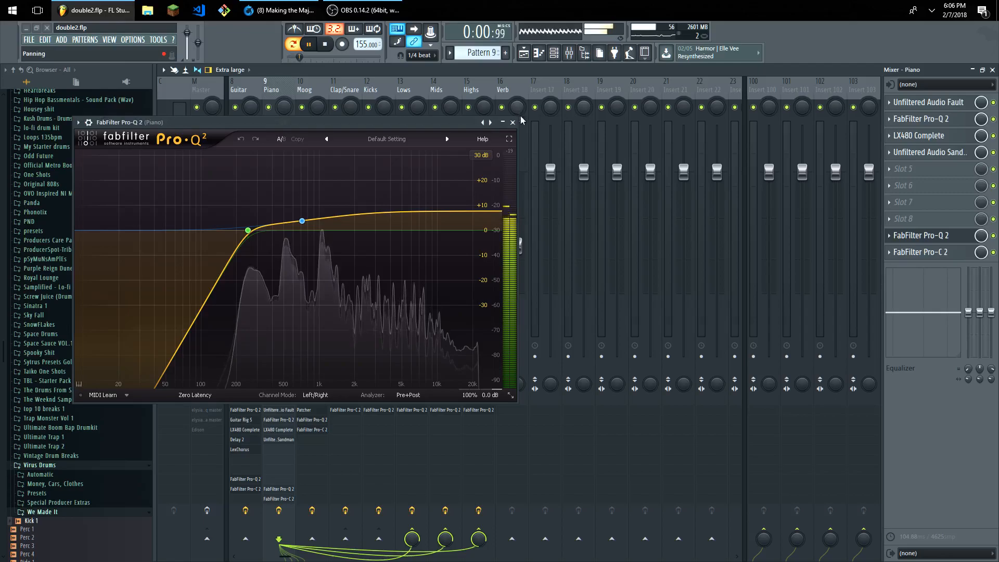
left_click(520, 116)
left_click(513, 123)
left_click(325, 44)
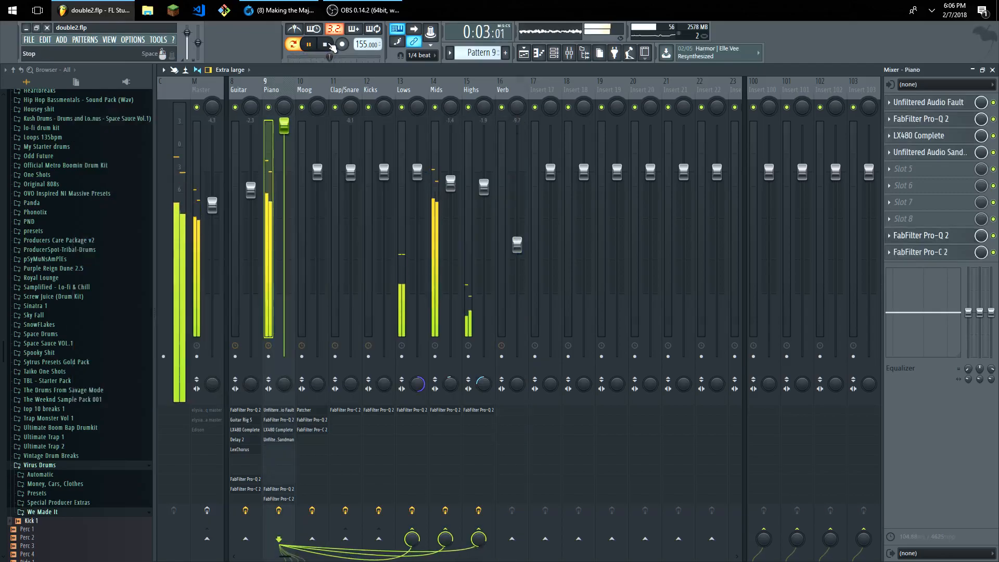
Step: Examine the routing map of the Moog track's Patcher effect and both FabFilter Pro-Q 2 instances inside it
left_click(306, 143)
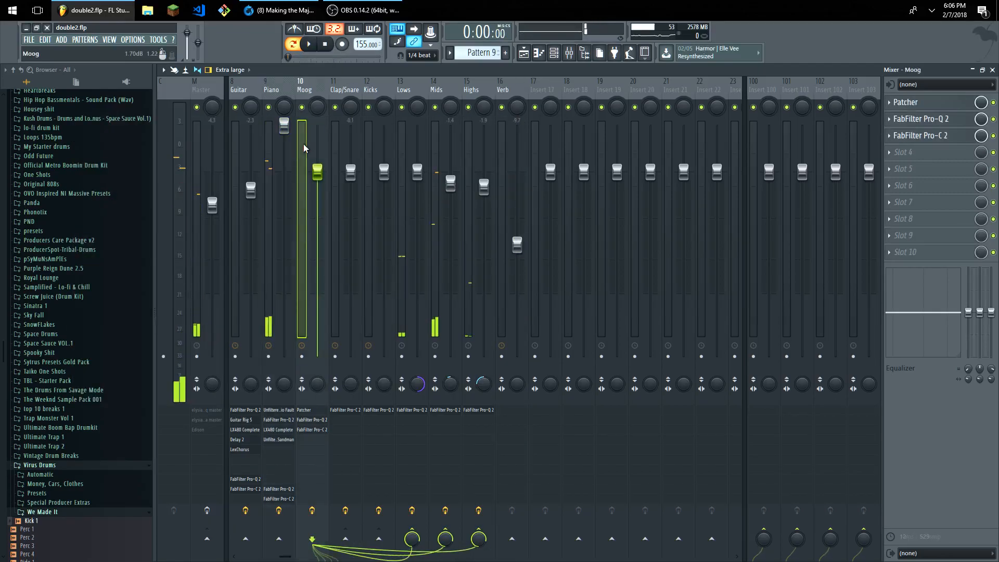
left_click(915, 118)
left_click(914, 103)
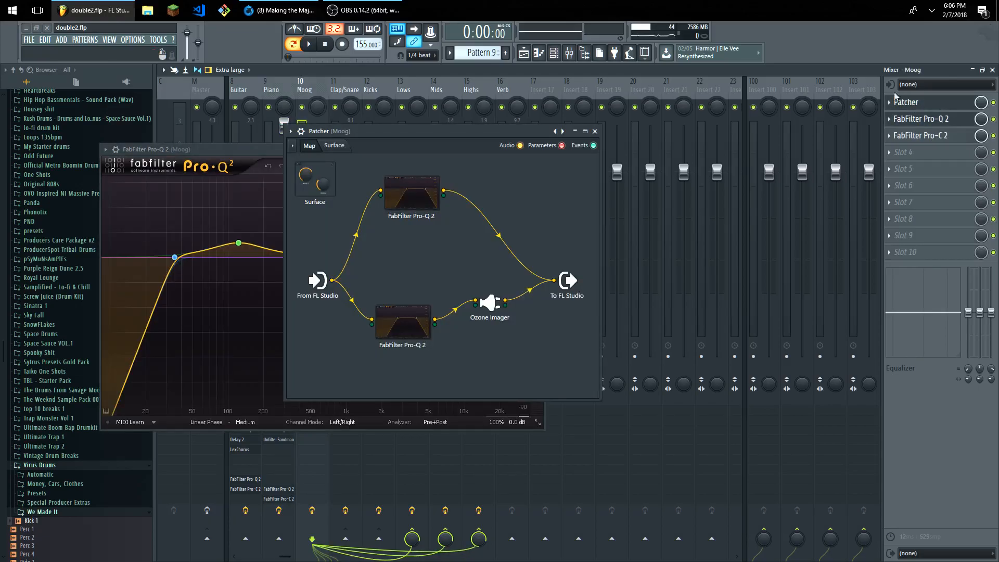
double_click(403, 211)
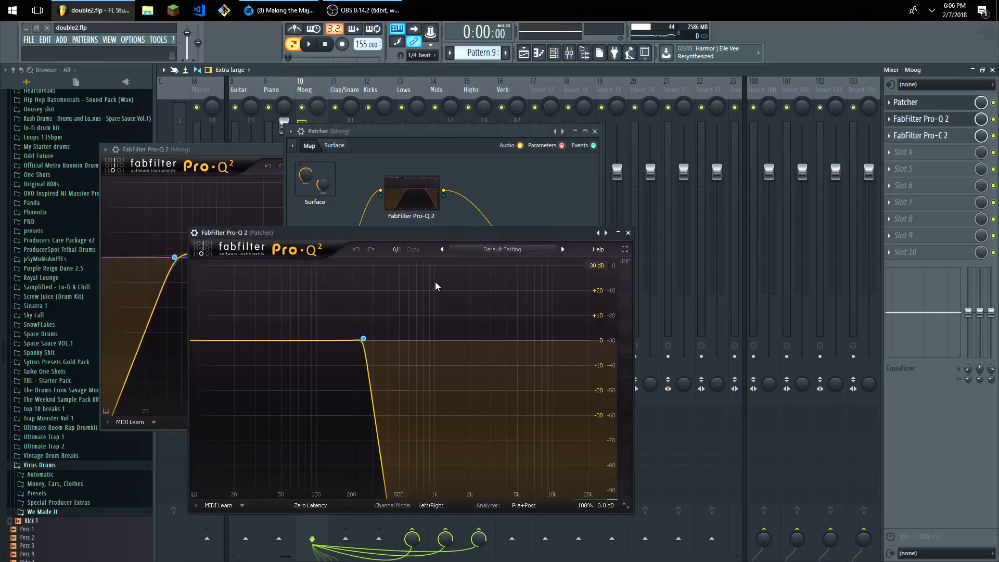
left_click(628, 233)
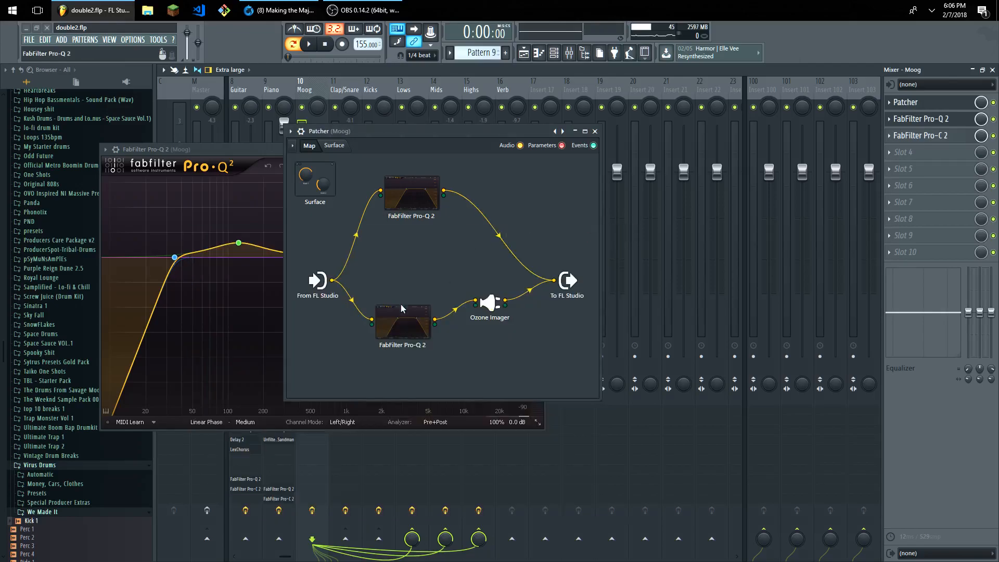
double_click(403, 314)
left_click(628, 232)
left_click(595, 131)
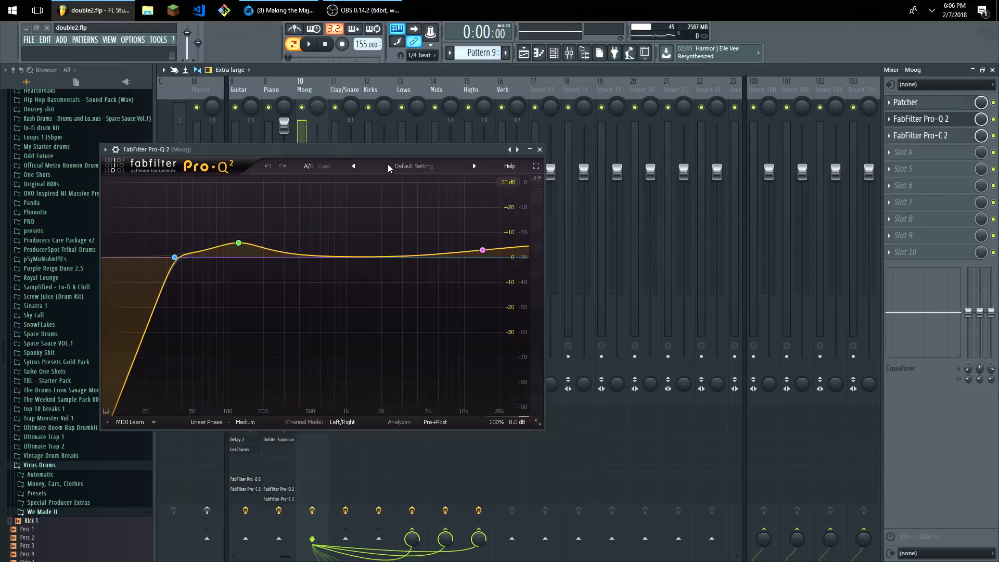
Step: View the Moog track's FabFilter Pro-Q 2 curve and its FabFilter Pro-C 2 settings, including the Release knob's help text
left_click(540, 149)
left_click(951, 121)
left_click(540, 150)
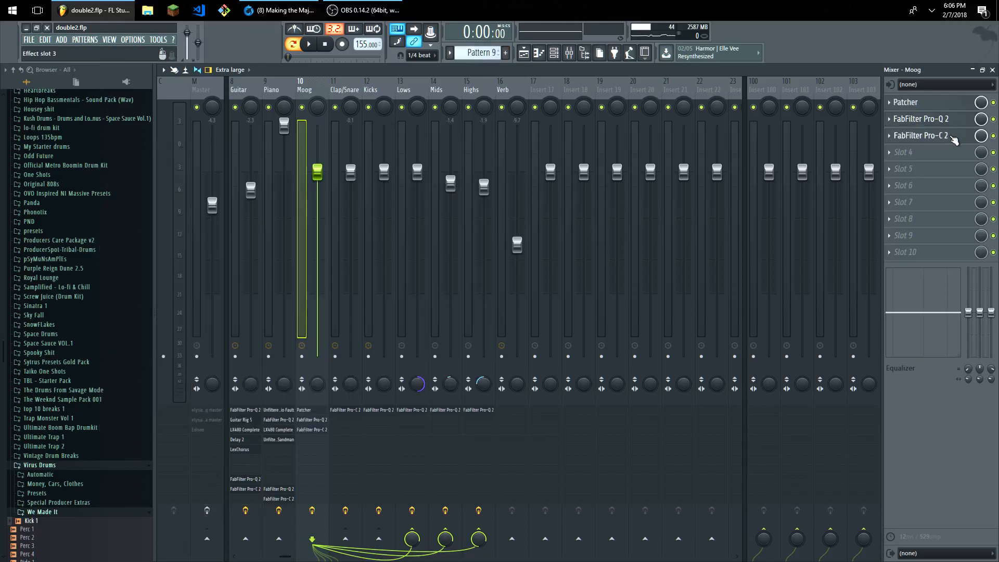
left_click(952, 137)
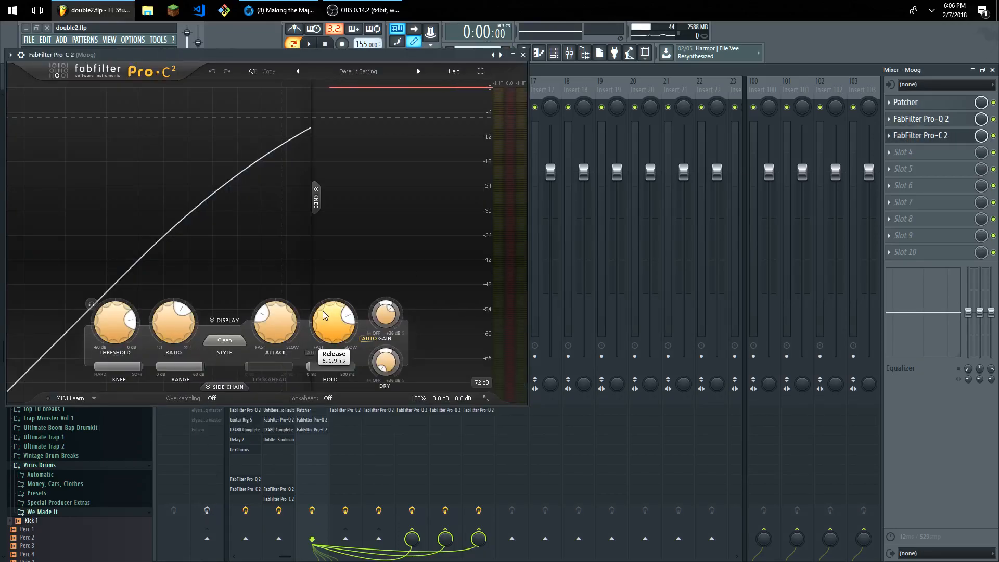
mouse_move(323, 313)
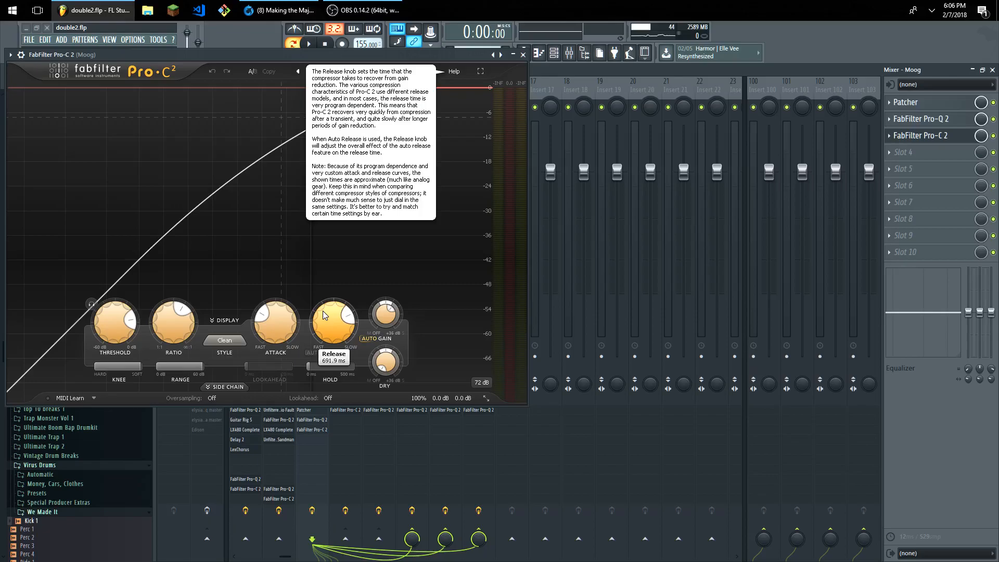
left_click(524, 55)
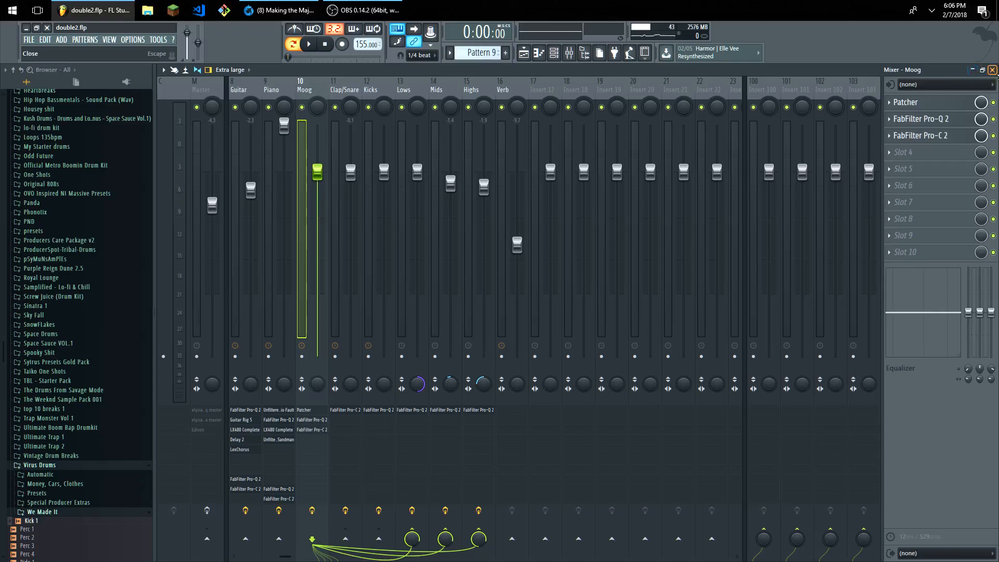
Step: Close the mixer and look over the full song arrangement in the Playlist
left_click(992, 70)
left_click(620, 78)
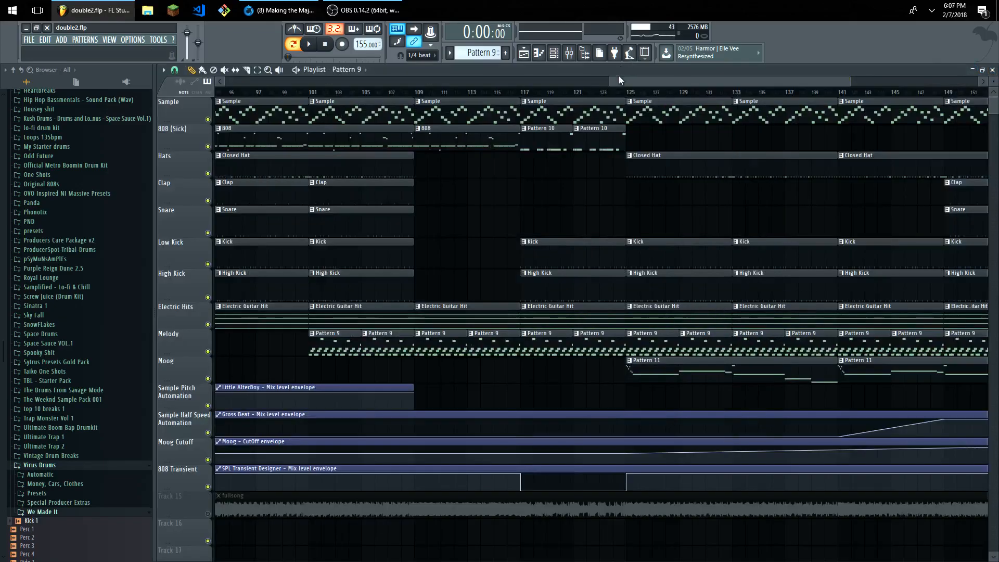
left_click_drag(609, 84, 225, 85)
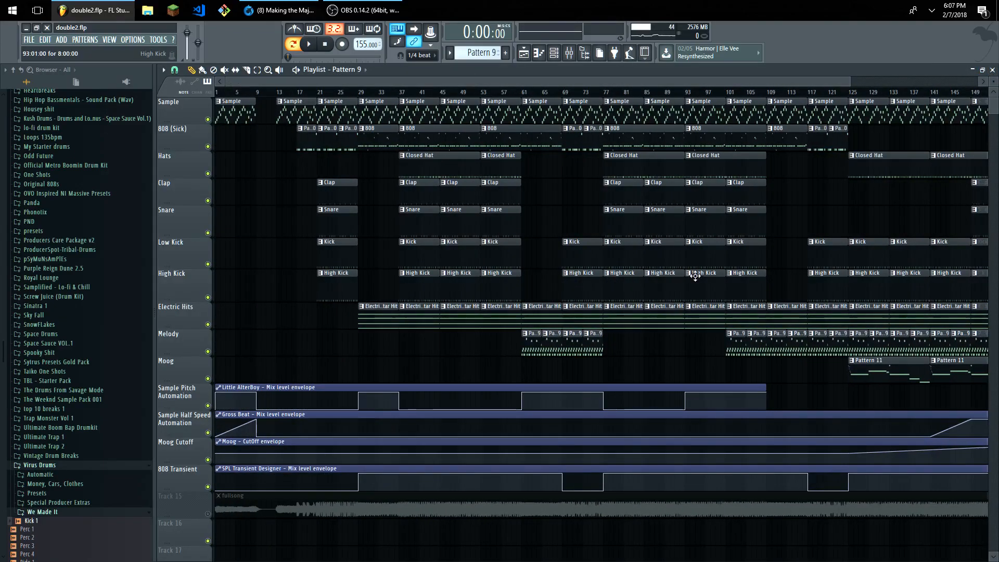
scroll(693, 276, "down", 1)
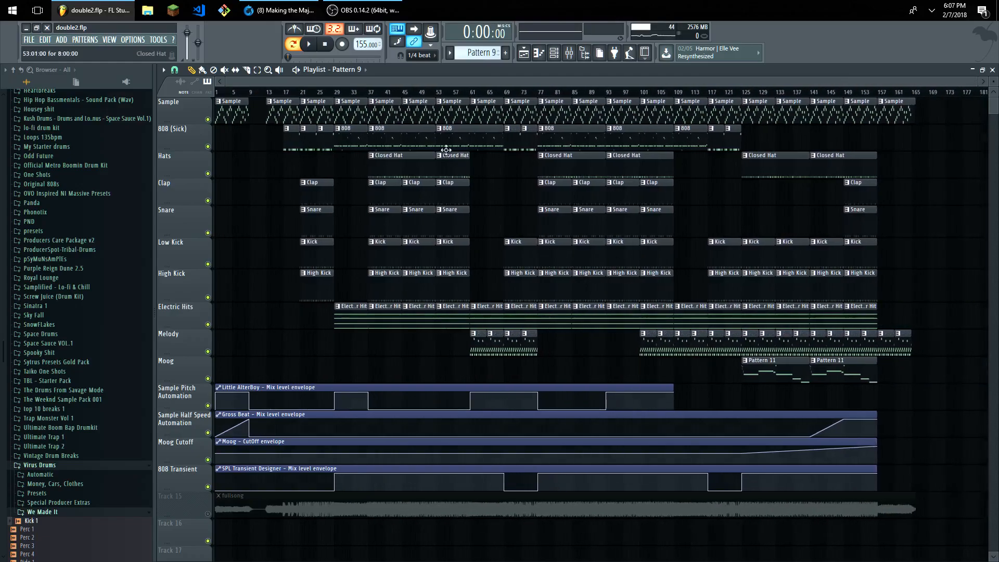
left_click(257, 69)
left_click(565, 198)
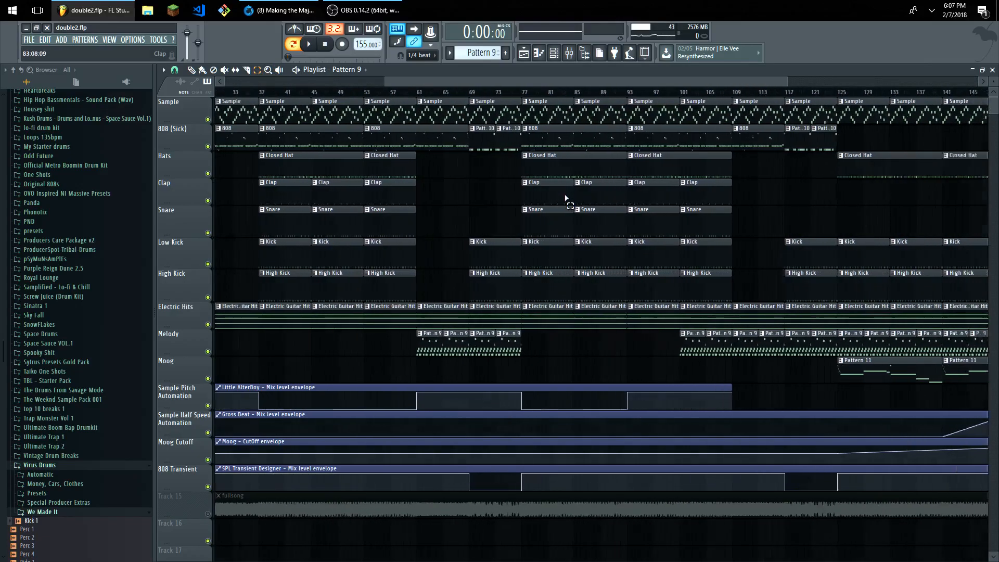
scroll(562, 198, "down", 3)
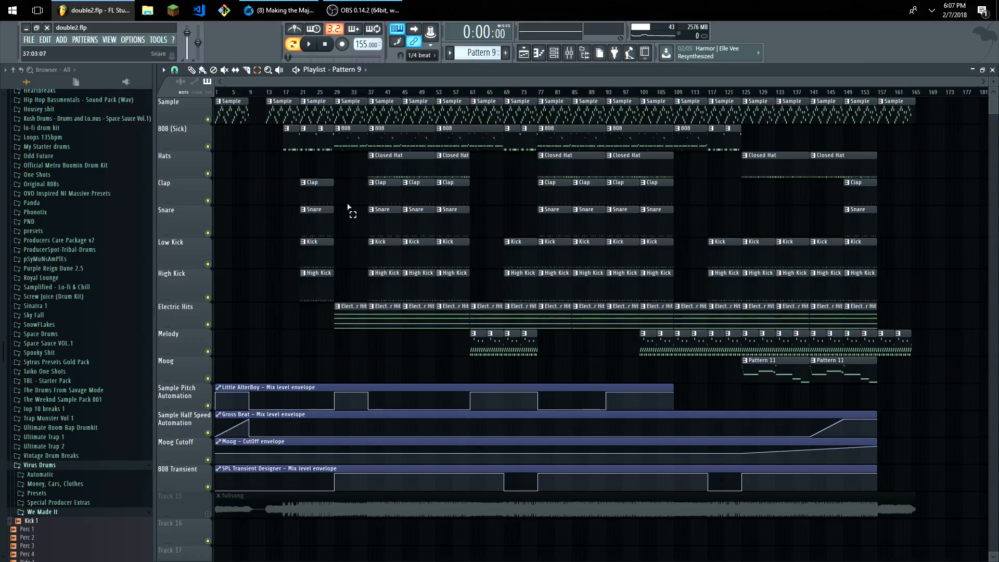
Step: Stop the pattern playback, switch to song mode and play the arrangement from the start
left_click(310, 45)
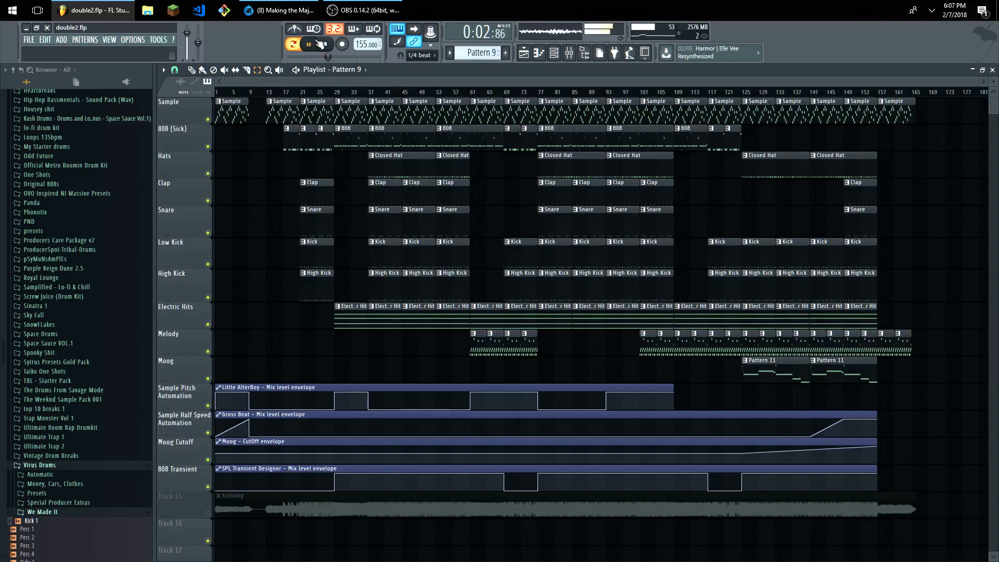
left_click(327, 44)
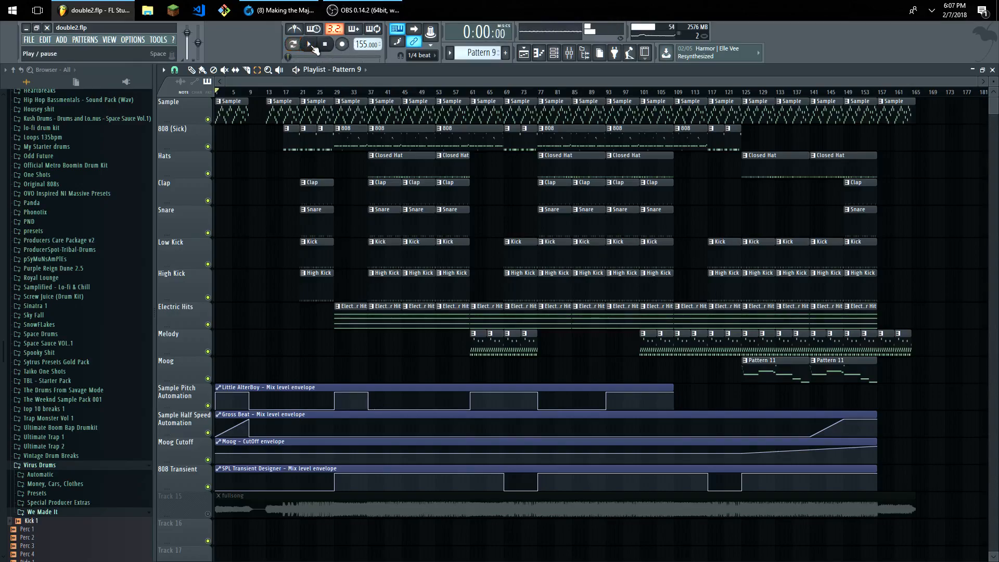
left_click(308, 45)
Step: Check the levels of the mixer tracks from 808 onward during song playback, and return to the Playlist
left_click(109, 40)
left_click(118, 89)
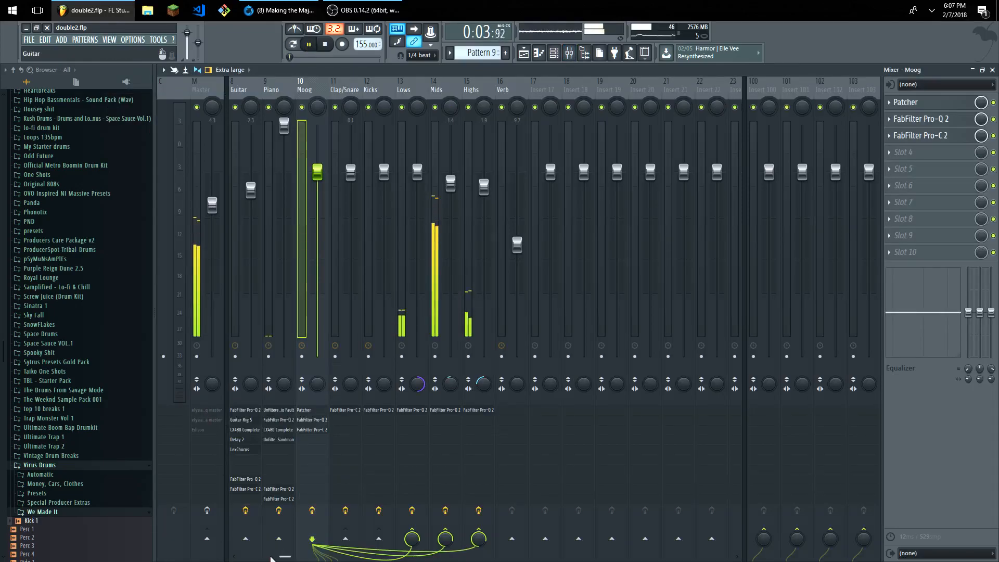
scroll(270, 560, "left", 7)
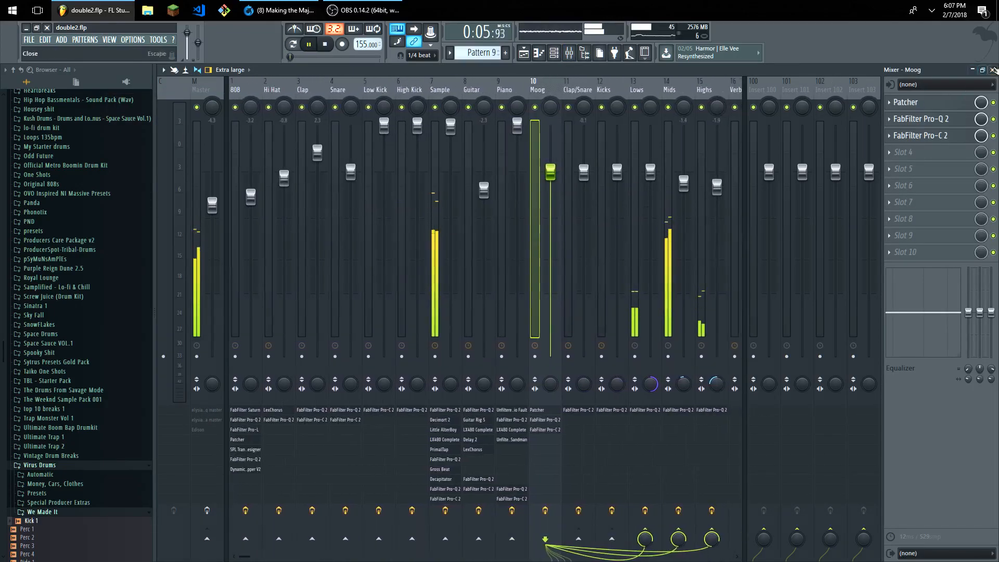
left_click(992, 69)
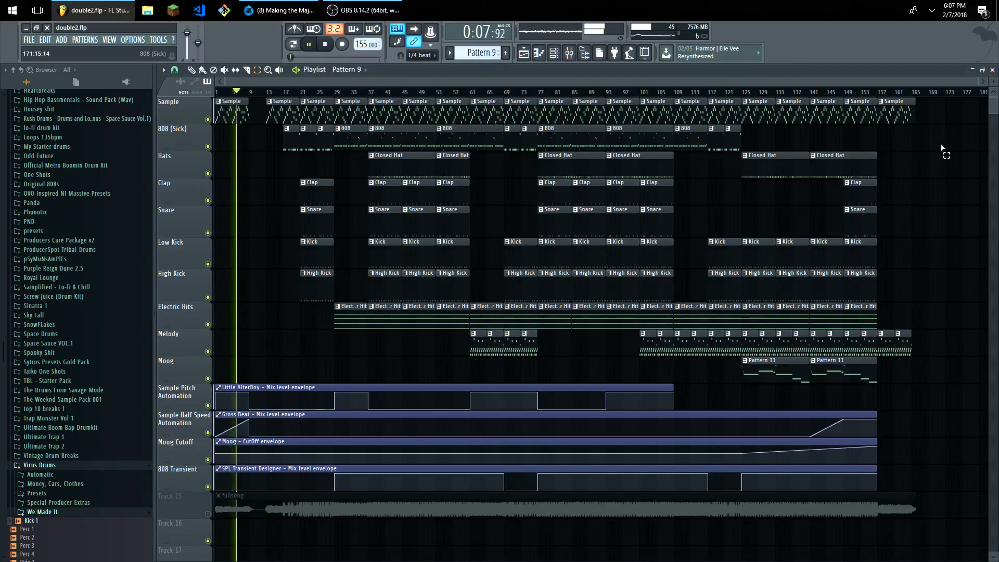